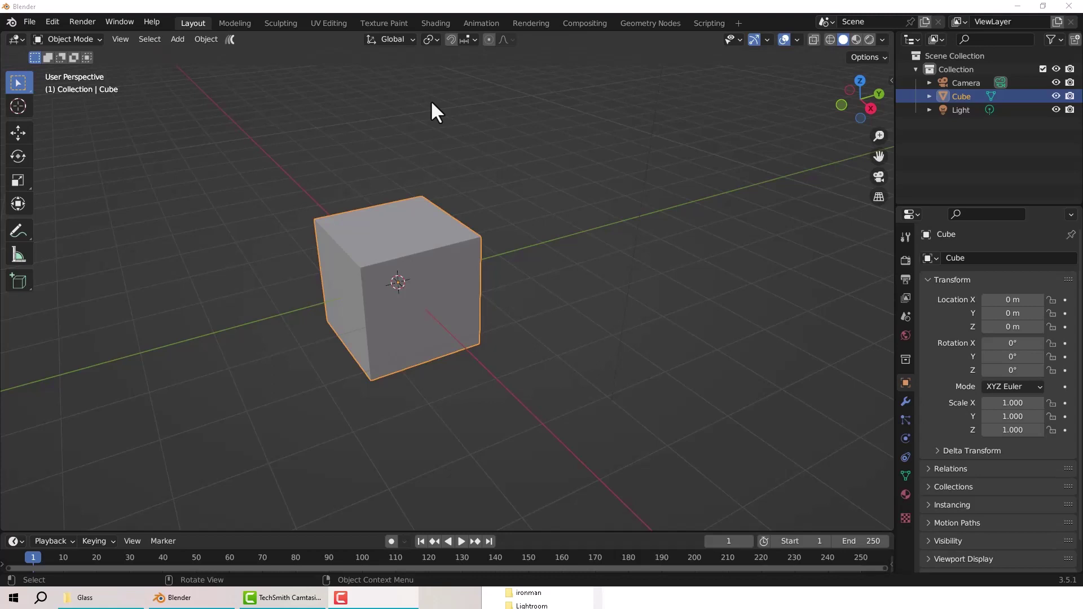
Step: Orbit the viewport around the default cube
{"action": "middle_click_drag", "start_coordinate": [444, 173], "coordinate": [427, 276]}
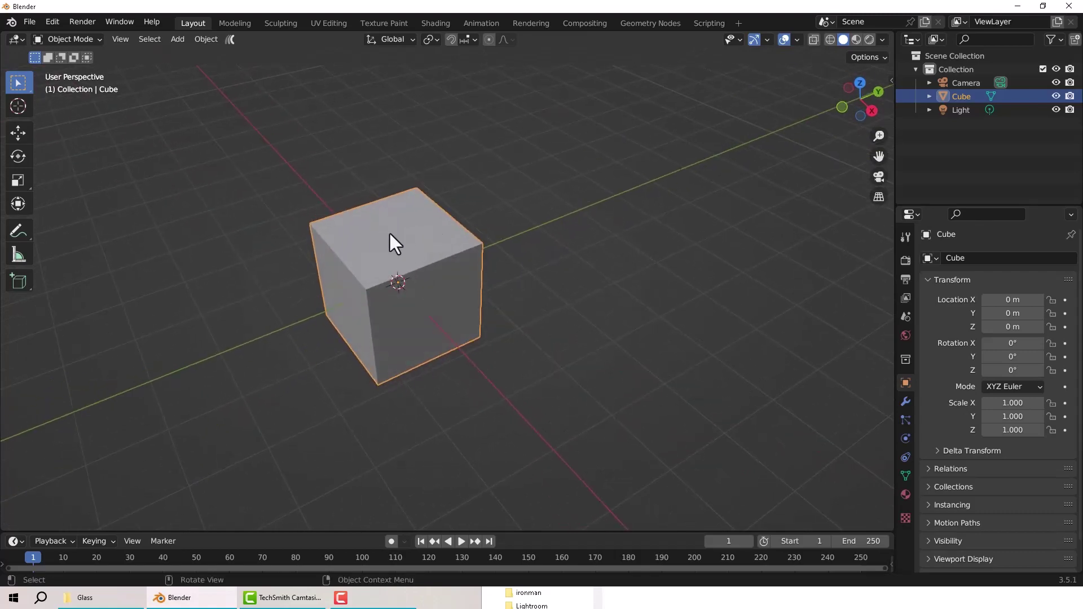
Step: Delete the default cube and add a Cylinder mesh at the origin, then zoom and orbit to view it
{"action": "key", "text": "Delete"}
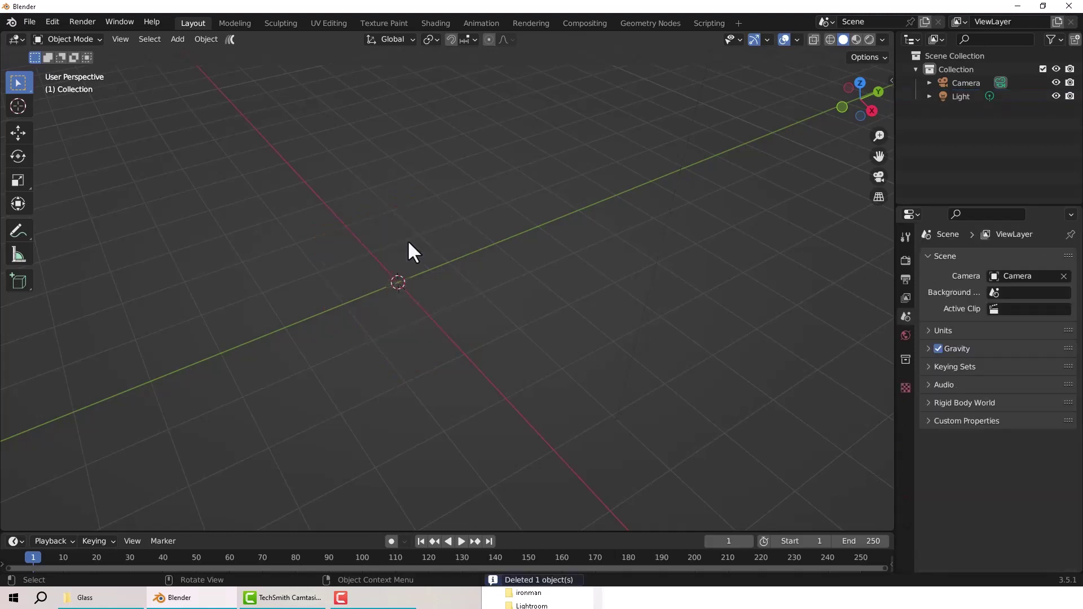
{"action": "left_click", "coordinate": [176, 37]}
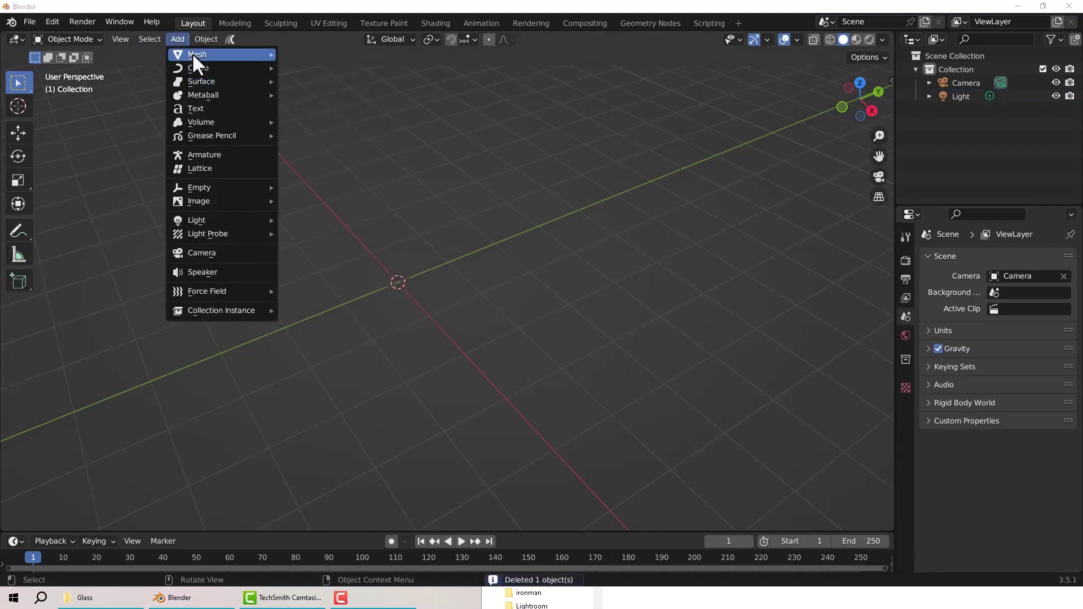
{"action": "mouse_move", "coordinate": [192, 54]}
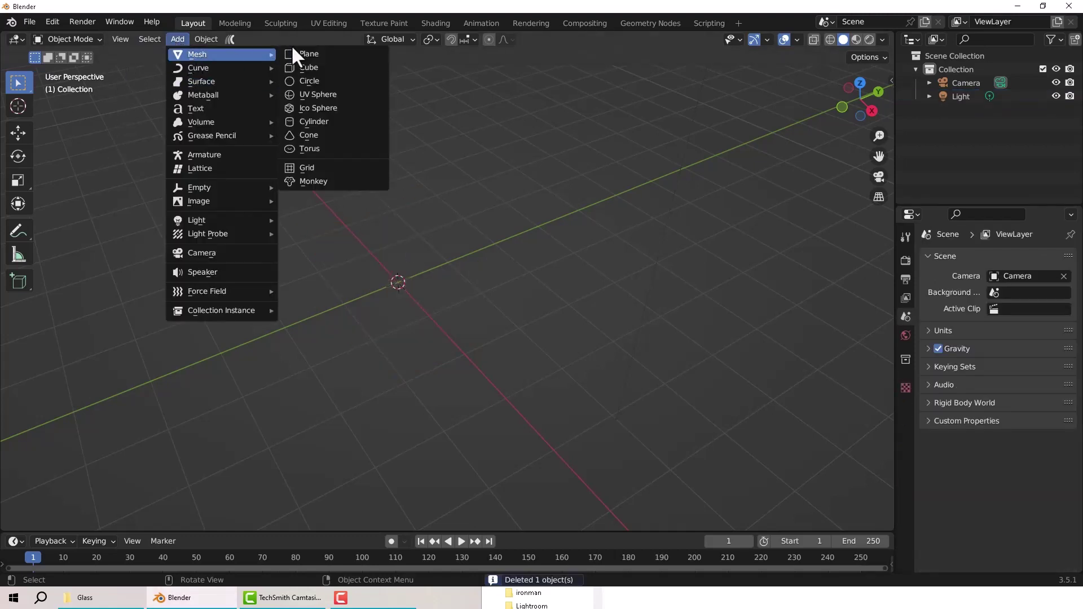
{"action": "left_click", "coordinate": [325, 121]}
{"action": "scroll", "coordinate": [411, 257], "scroll_direction": "up", "scroll_amount": 4}
{"action": "middle_click_drag", "start_coordinate": [411, 258], "coordinate": [404, 319]}
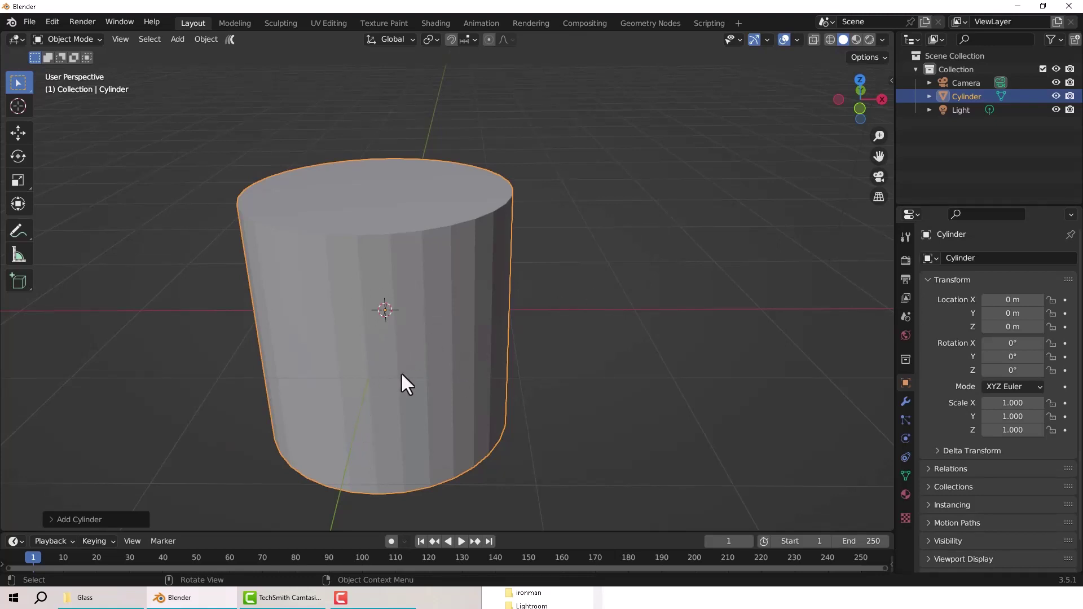
Step: Enter Edit Mode on the cylinder in edge select and pick one vertical edge
{"action": "left_click", "coordinate": [387, 332]}
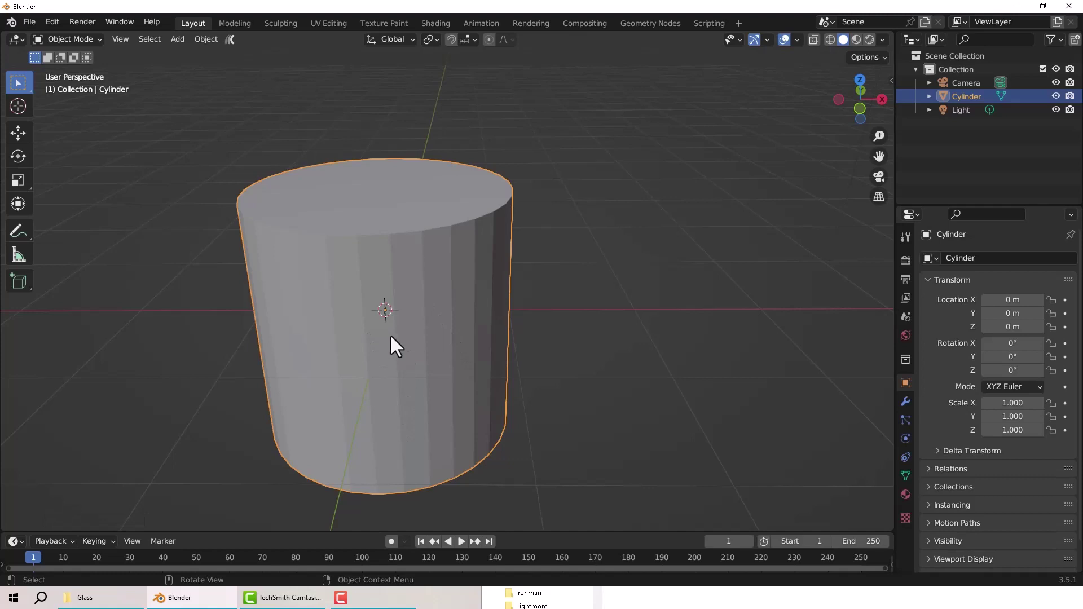
{"action": "key", "text": "Tab"}
{"action": "middle_click_drag", "start_coordinate": [552, 308], "coordinate": [530, 315]}
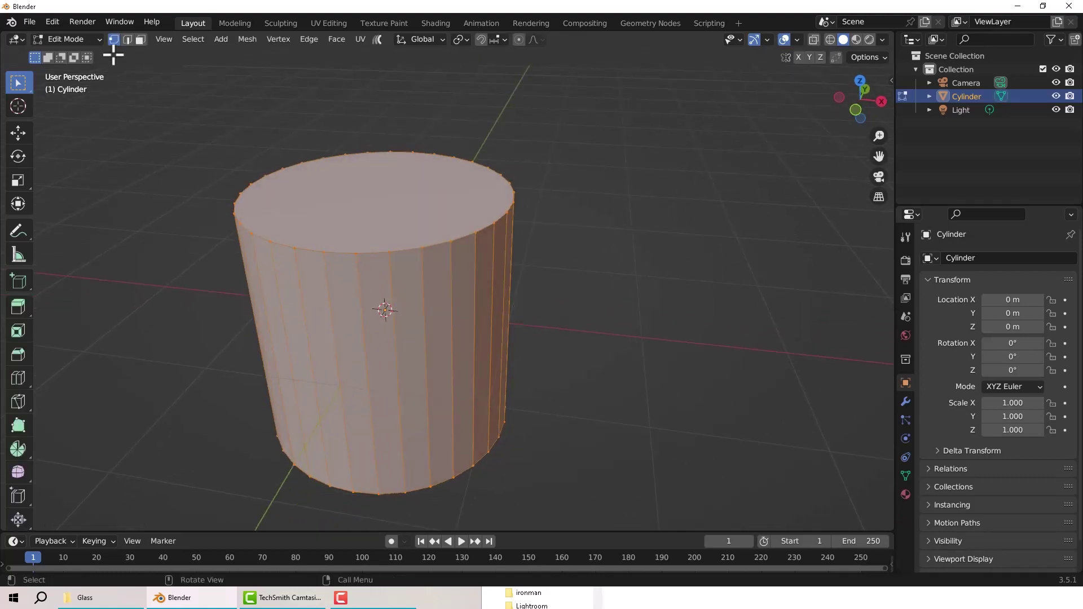
{"action": "left_click", "coordinate": [130, 38]}
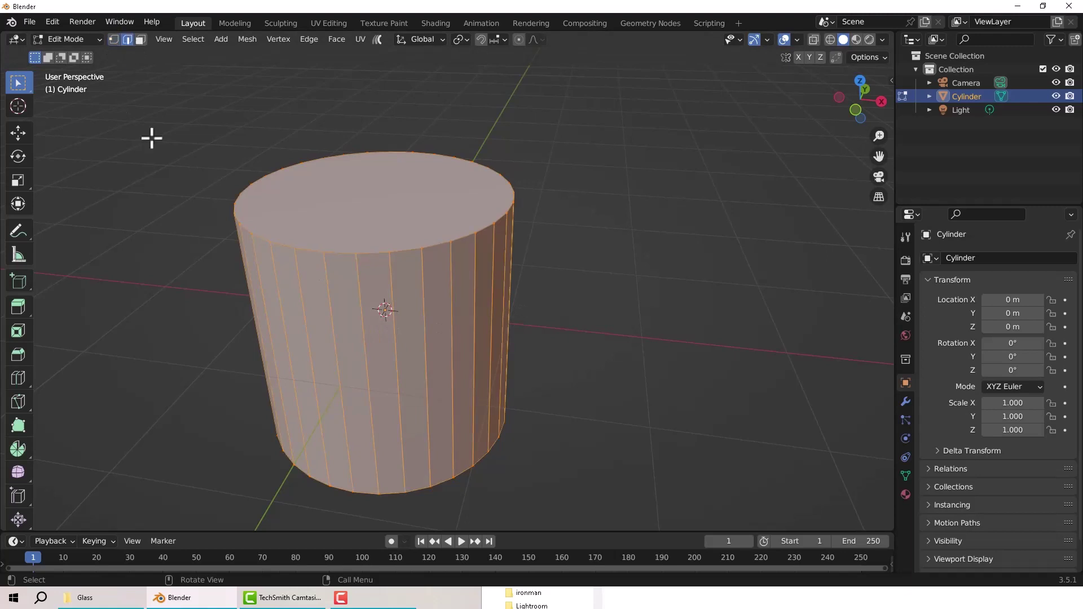
{"action": "left_click", "coordinate": [333, 314]}
{"action": "middle_click_drag", "start_coordinate": [332, 315], "coordinate": [374, 338]}
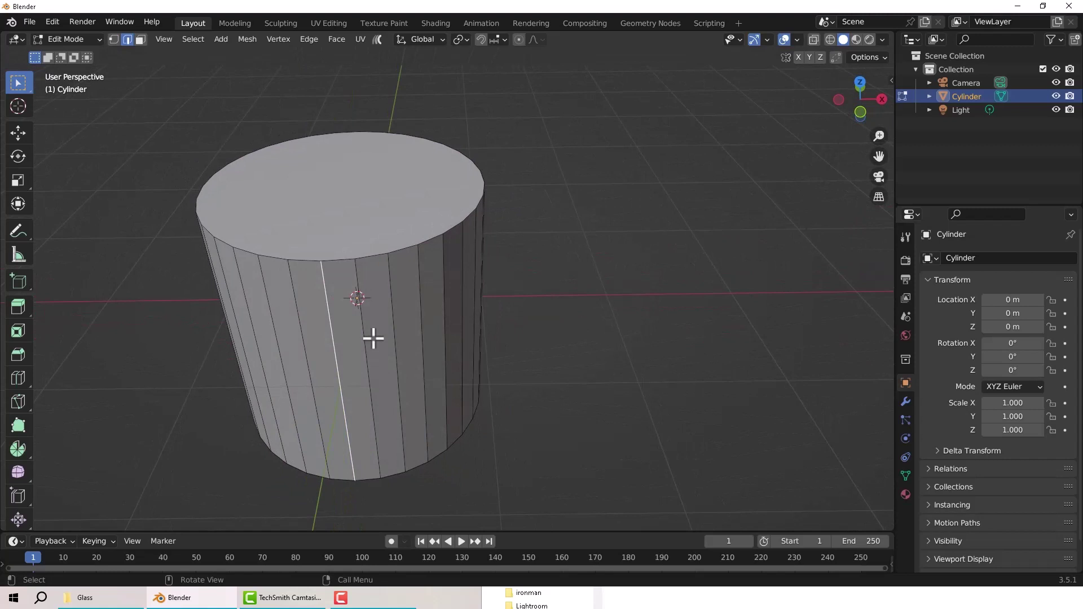
Step: Invert the selection and delete all other edges, then select the lone remaining edge
{"action": "key", "text": "ctrl"}
{"action": "key", "text": "ctrl+i"}
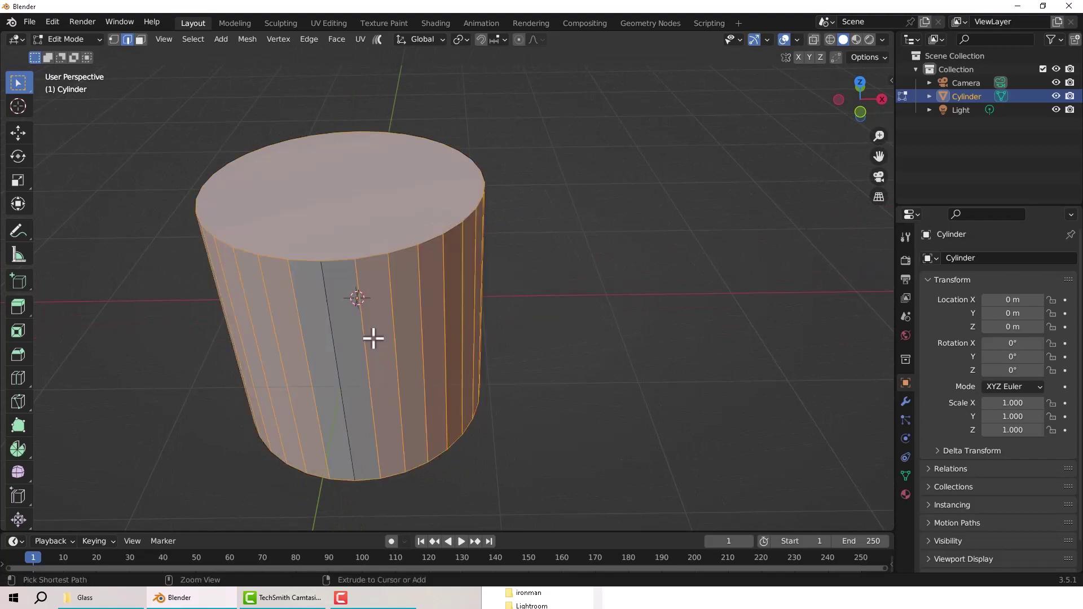
{"action": "key", "text": "x"}
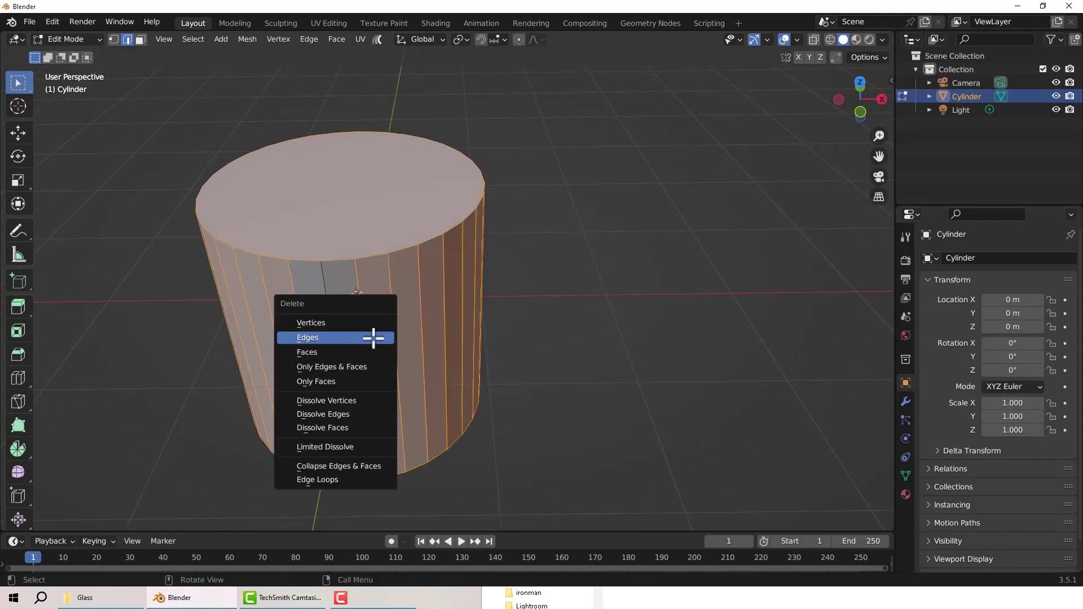
{"action": "left_click", "coordinate": [372, 337]}
{"action": "middle_click_drag", "start_coordinate": [371, 336], "coordinate": [399, 214]}
{"action": "left_click_drag", "start_coordinate": [313, 127], "coordinate": [405, 426]}
{"action": "middle_click_drag", "start_coordinate": [405, 426], "coordinate": [443, 321]}
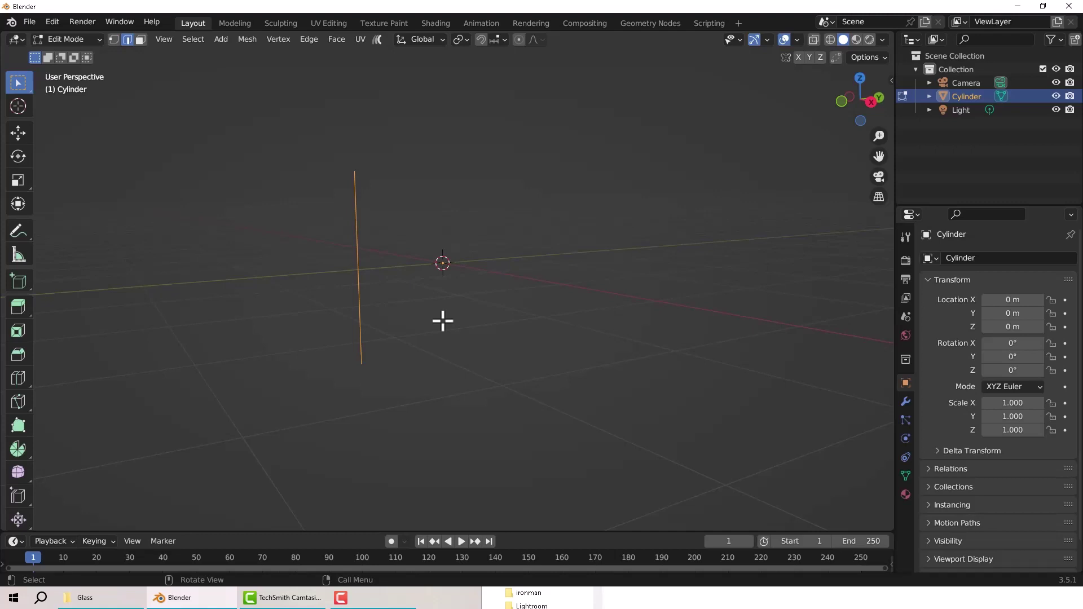
Step: View the lone edge from the front (Numpad 1) in orthographic projection (Numpad 5)
{"action": "middle_click_drag", "start_coordinate": [425, 302], "coordinate": [407, 307]}
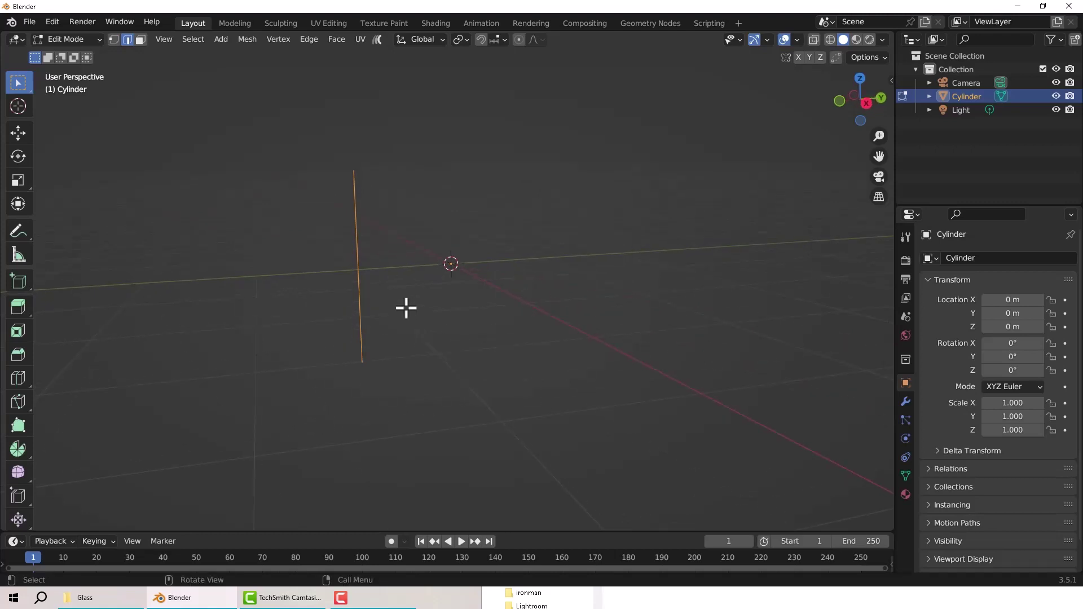
{"action": "key", "text": "KP_1"}
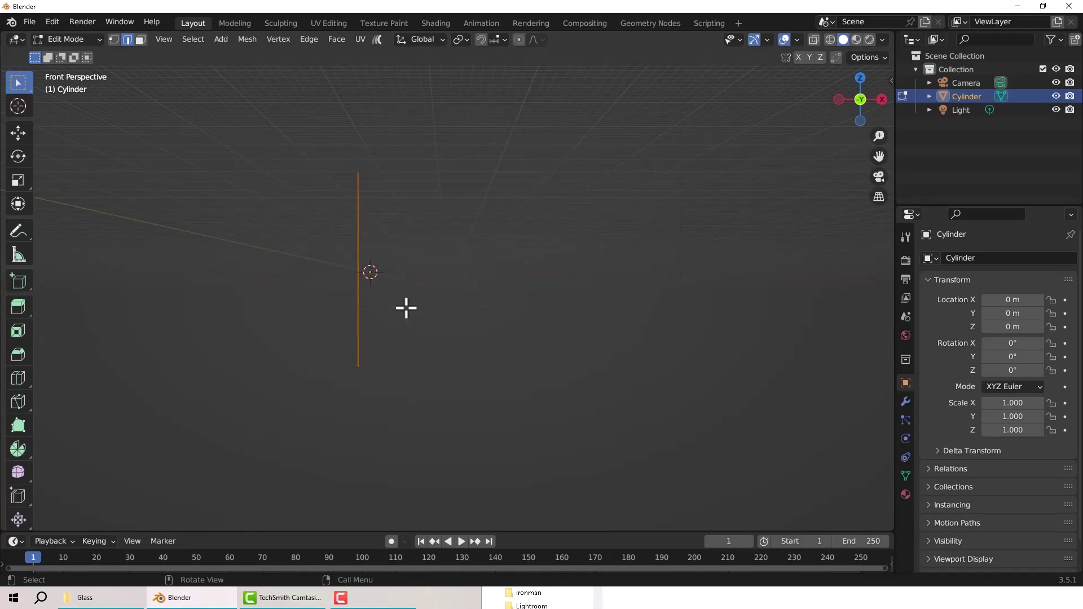
{"action": "key", "text": "KP_5"}
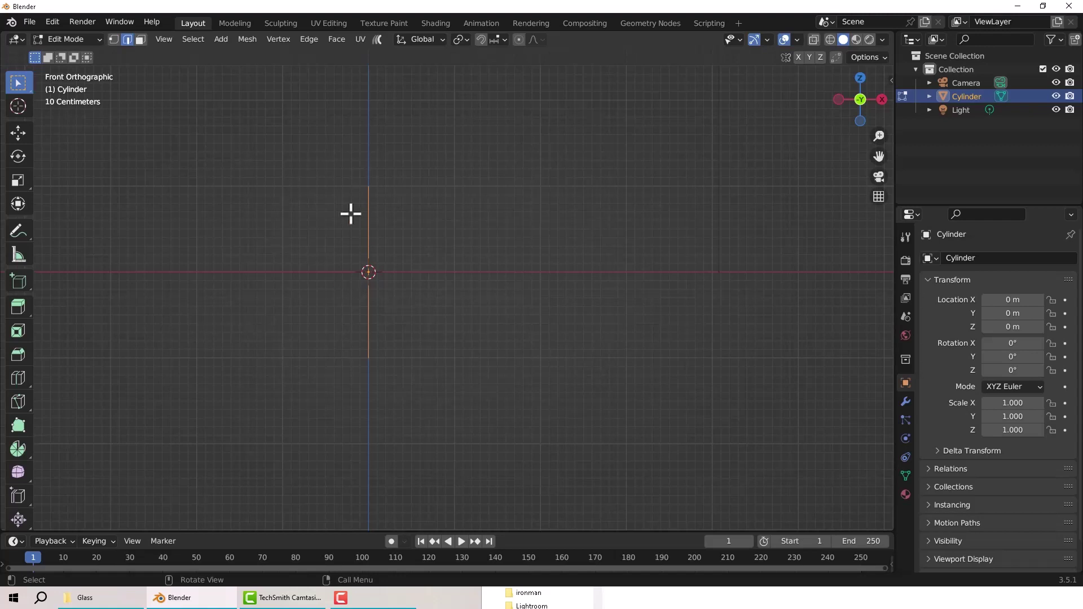
{"action": "scroll", "coordinate": [391, 285], "scroll_direction": "up", "scroll_amount": 1}
{"action": "scroll", "coordinate": [391, 285], "scroll_direction": "down", "scroll_amount": 1}
Step: Return to Object Mode and add Glass.jpg from Pictures > Glass as a reference image
{"action": "key", "text": "Tab"}
{"action": "left_click", "coordinate": [177, 39]}
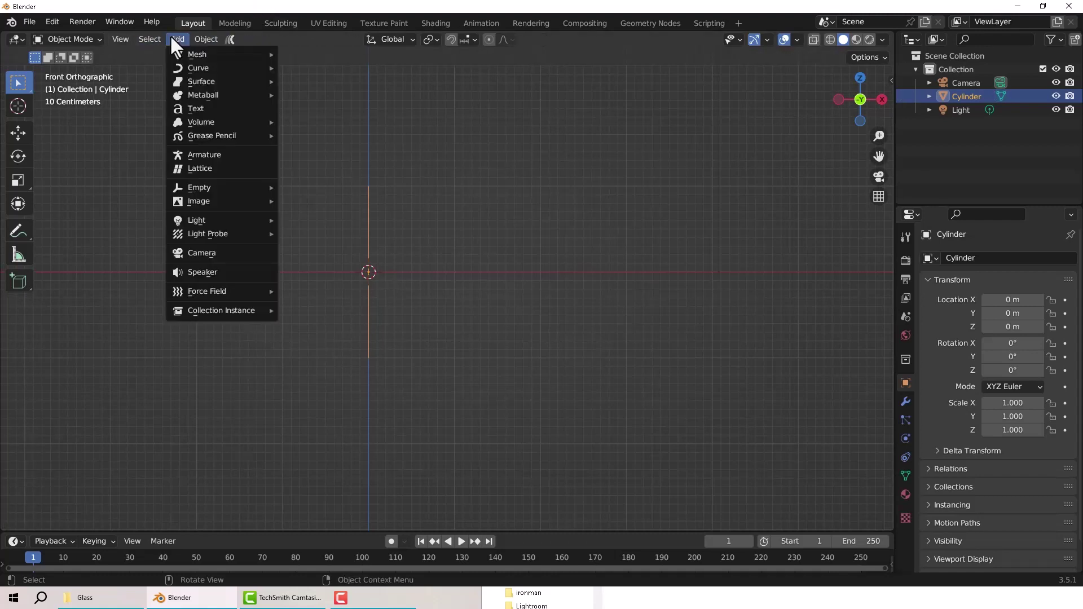
{"action": "mouse_move", "coordinate": [211, 197]}
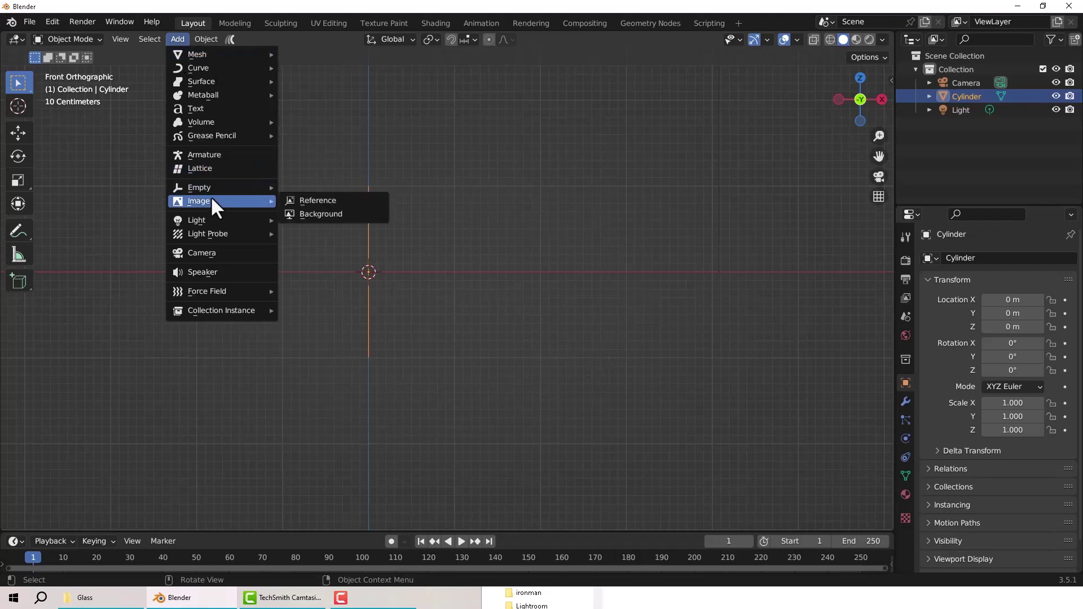
{"action": "left_click", "coordinate": [317, 198]}
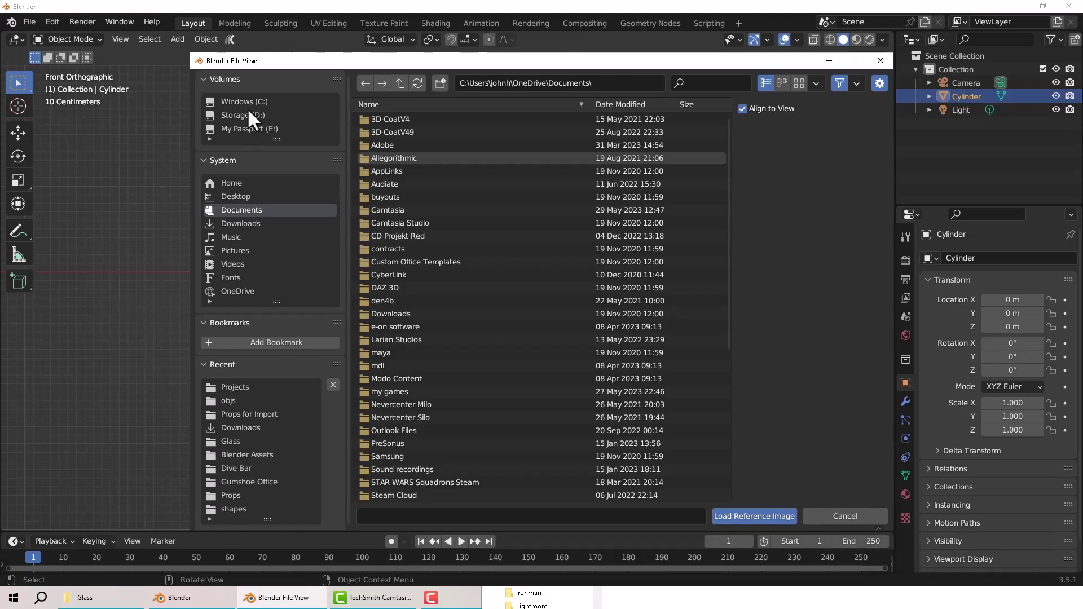
{"action": "left_click", "coordinate": [235, 254]}
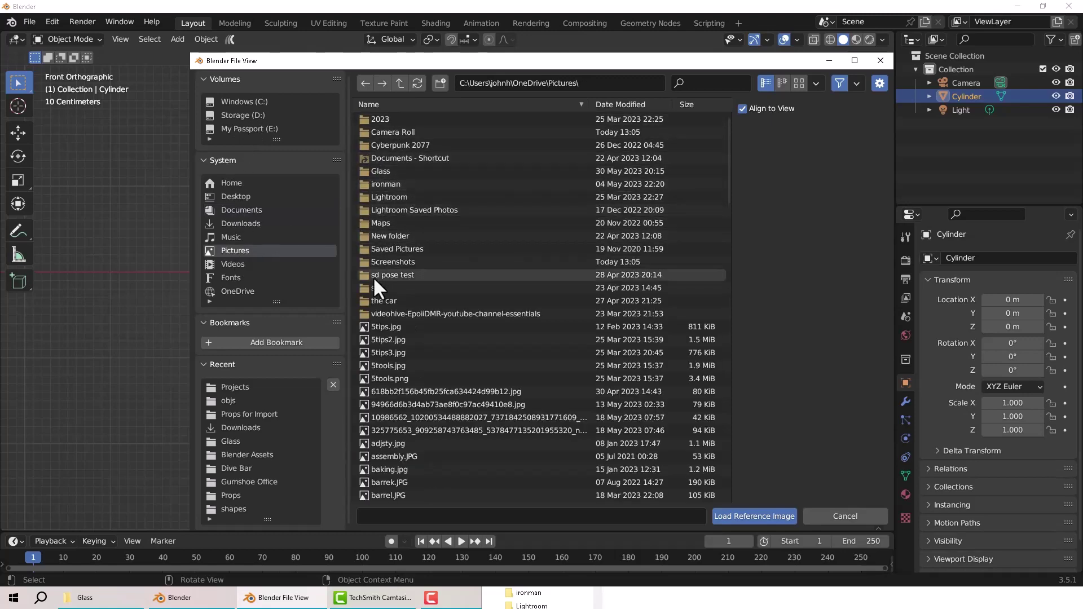
{"action": "left_click", "coordinate": [381, 172]}
{"action": "double_click", "coordinate": [381, 172]}
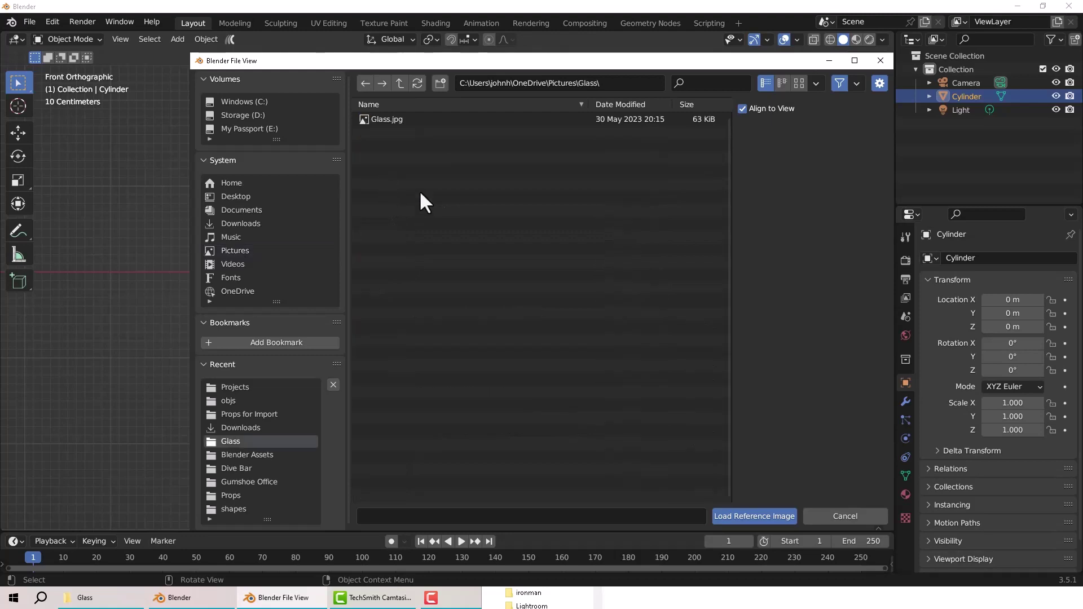
{"action": "double_click", "coordinate": [384, 120]}
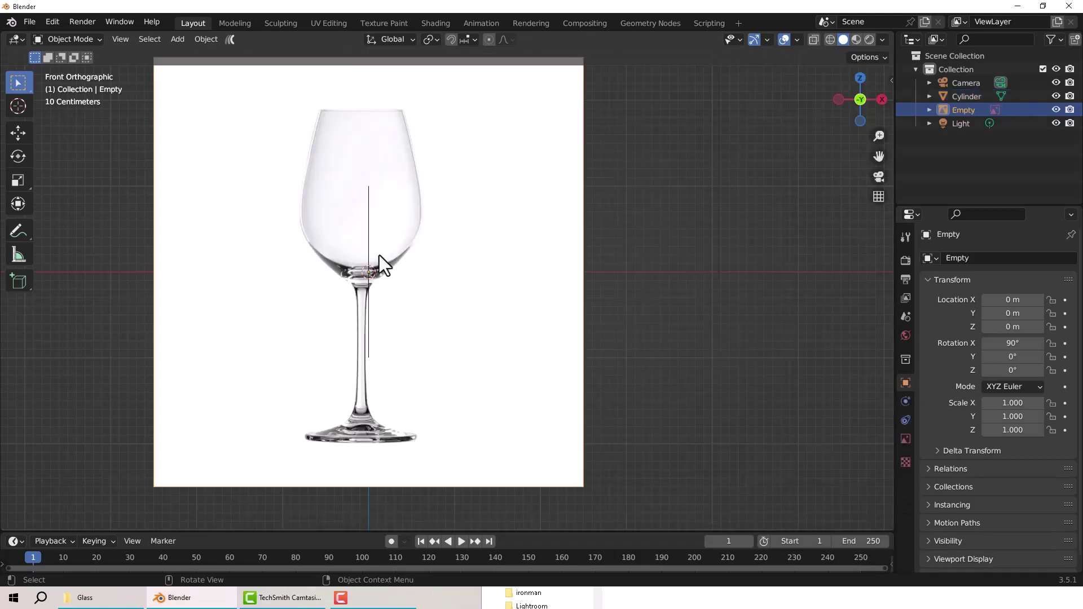
Step: Frame the reference image and slide it along X toward the vertical axis
{"action": "scroll", "coordinate": [381, 265], "scroll_direction": "down", "scroll_amount": 1}
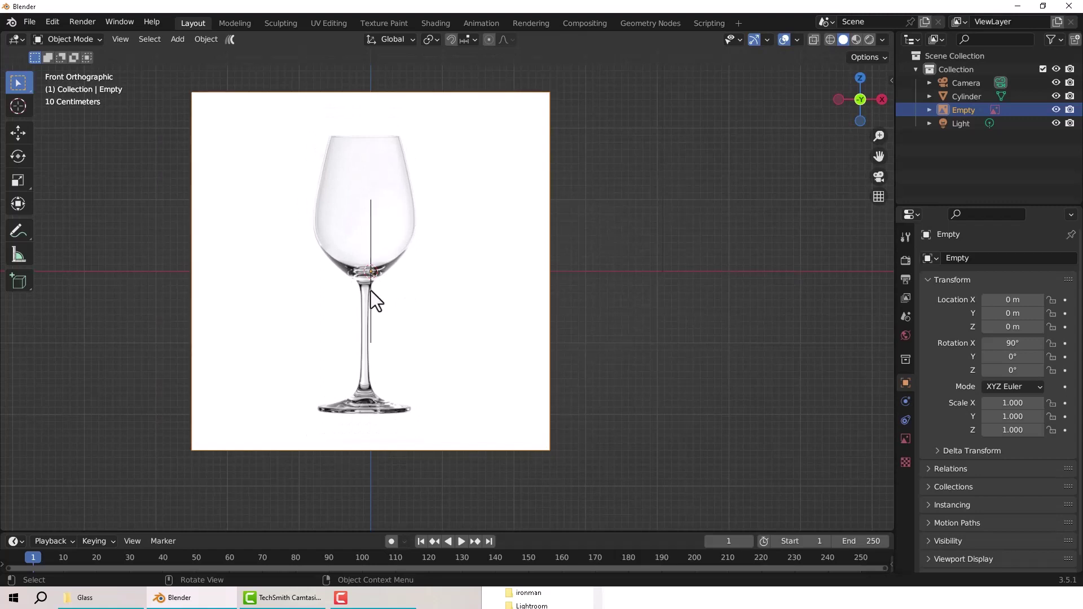
{"action": "left_click", "coordinate": [371, 330]}
{"action": "scroll", "coordinate": [365, 293], "scroll_direction": "up", "scroll_amount": 2}
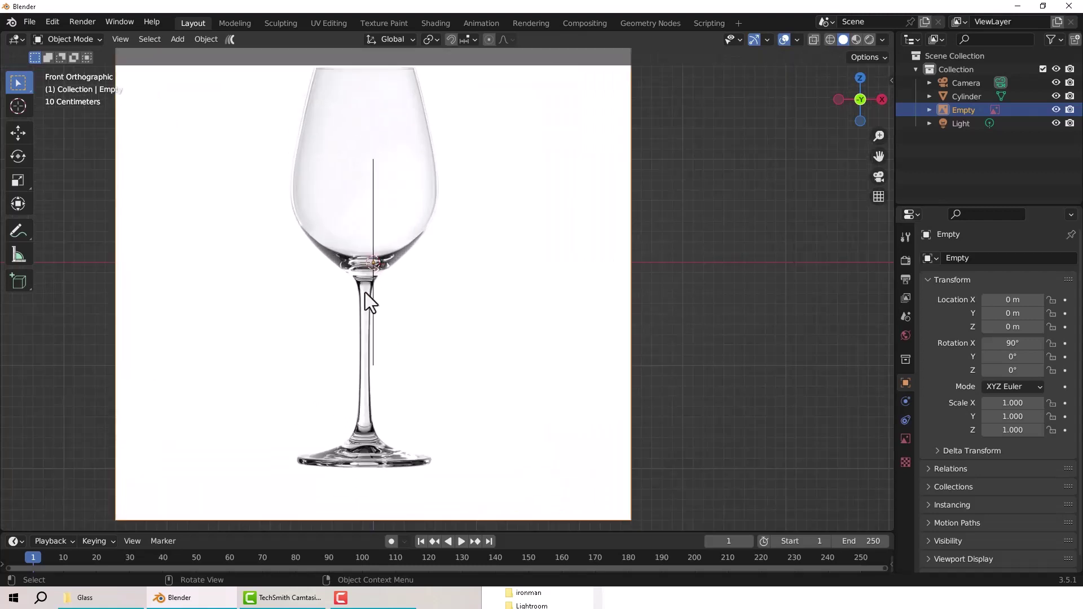
{"action": "scroll", "coordinate": [394, 253], "scroll_direction": "down", "scroll_amount": 3}
{"action": "scroll", "coordinate": [426, 282], "scroll_direction": "up", "scroll_amount": 1}
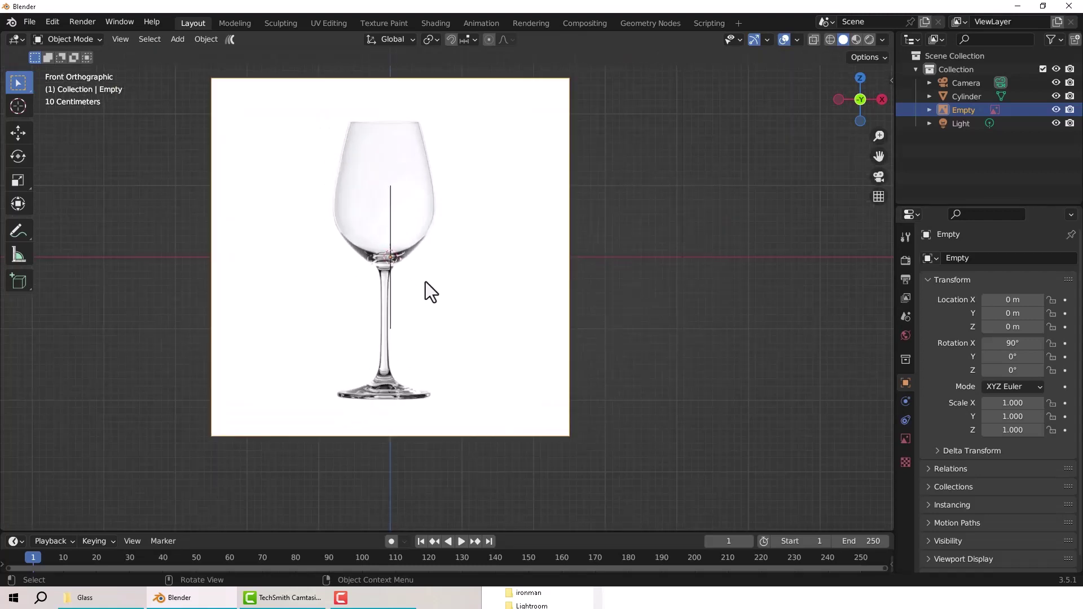
{"action": "middle_click_drag", "start_coordinate": [428, 267], "coordinate": [445, 289], "text": "shift"}
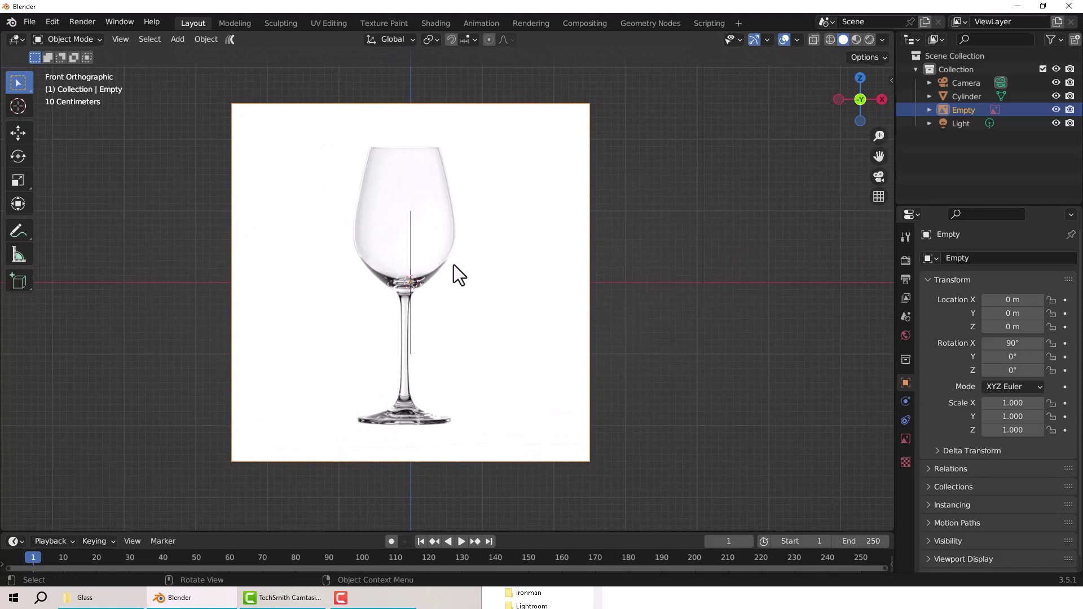
{"action": "scroll", "coordinate": [454, 265], "scroll_direction": "up", "scroll_amount": 1}
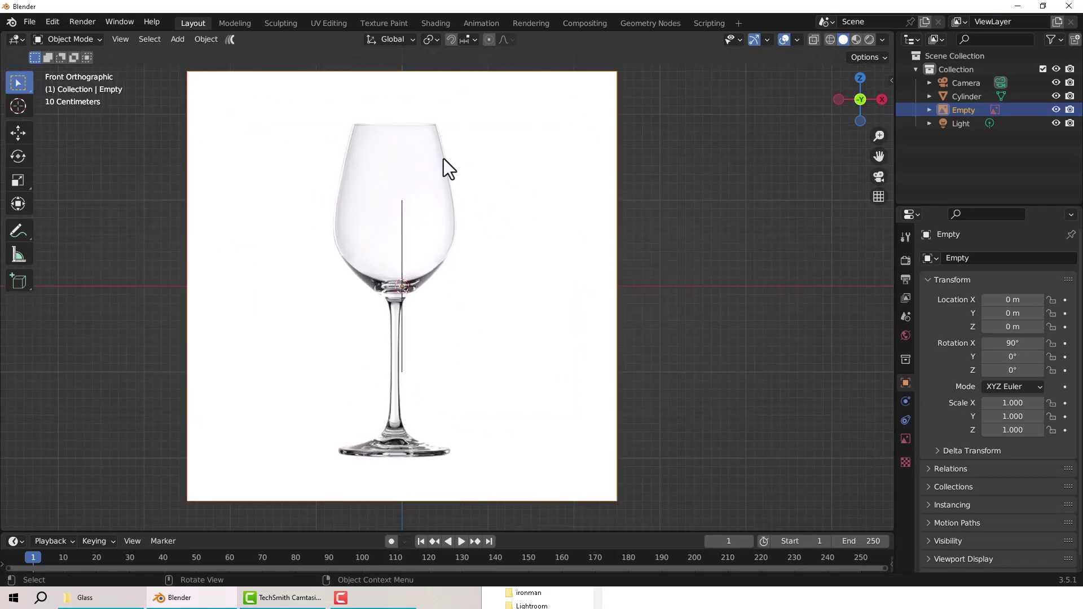
{"action": "key", "text": "g"}
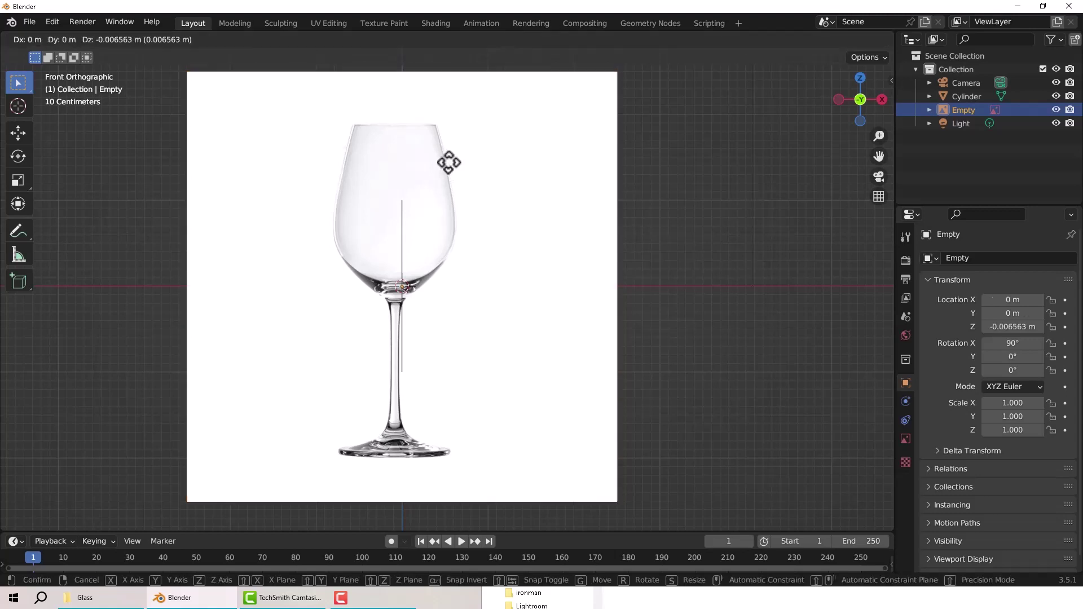
{"action": "key", "text": "x"}
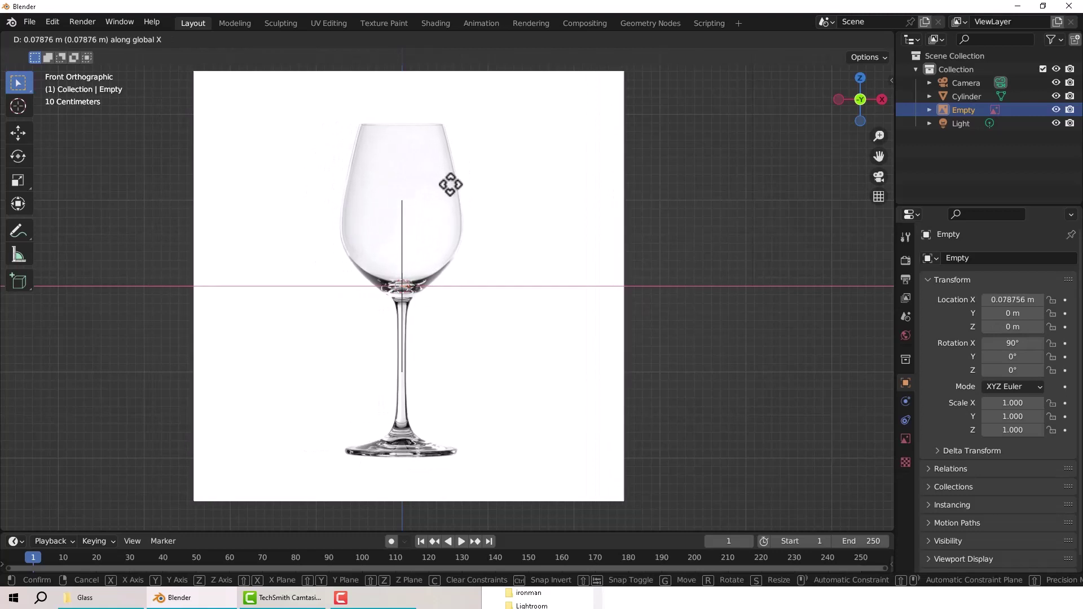
{"action": "left_click", "coordinate": [450, 184]}
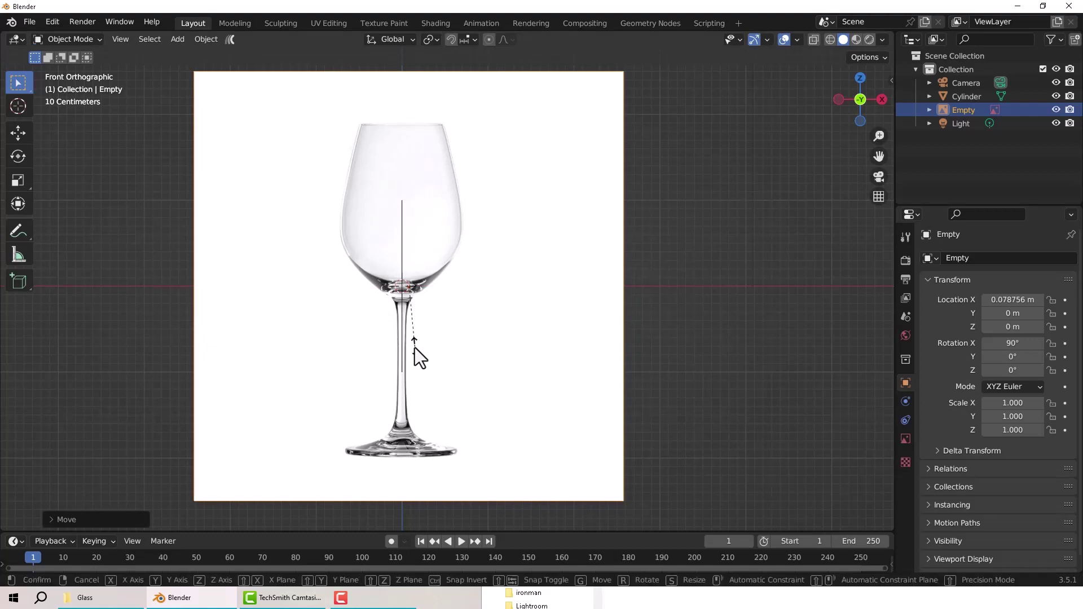
Step: Scale the reference image to about half size (0.509) and begin another X-axis move
{"action": "key", "text": "s"}
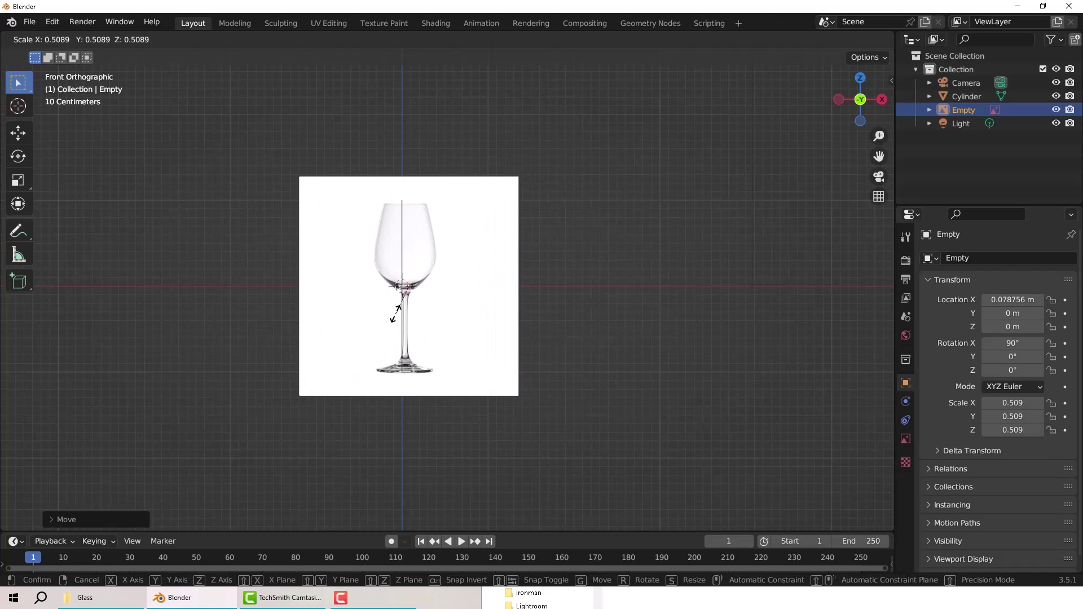
{"action": "left_click", "coordinate": [396, 312]}
{"action": "scroll", "coordinate": [414, 307], "scroll_direction": "up", "scroll_amount": 3}
{"action": "middle_click_drag", "start_coordinate": [422, 297], "coordinate": [456, 357], "text": "shift"}
{"action": "scroll", "coordinate": [418, 335], "scroll_direction": "up", "scroll_amount": 1}
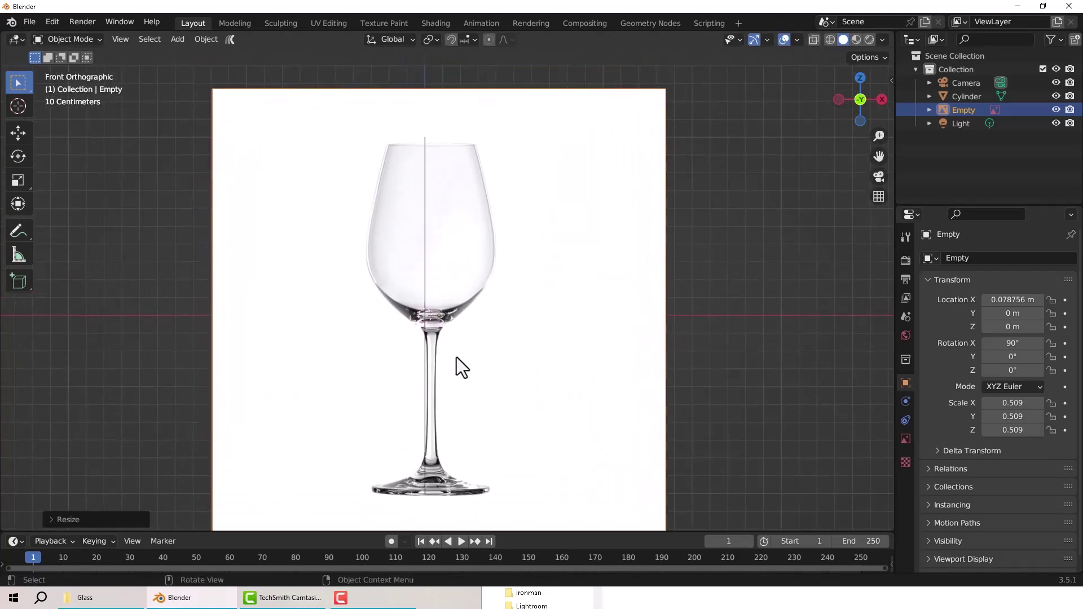
{"action": "key", "text": "g"}
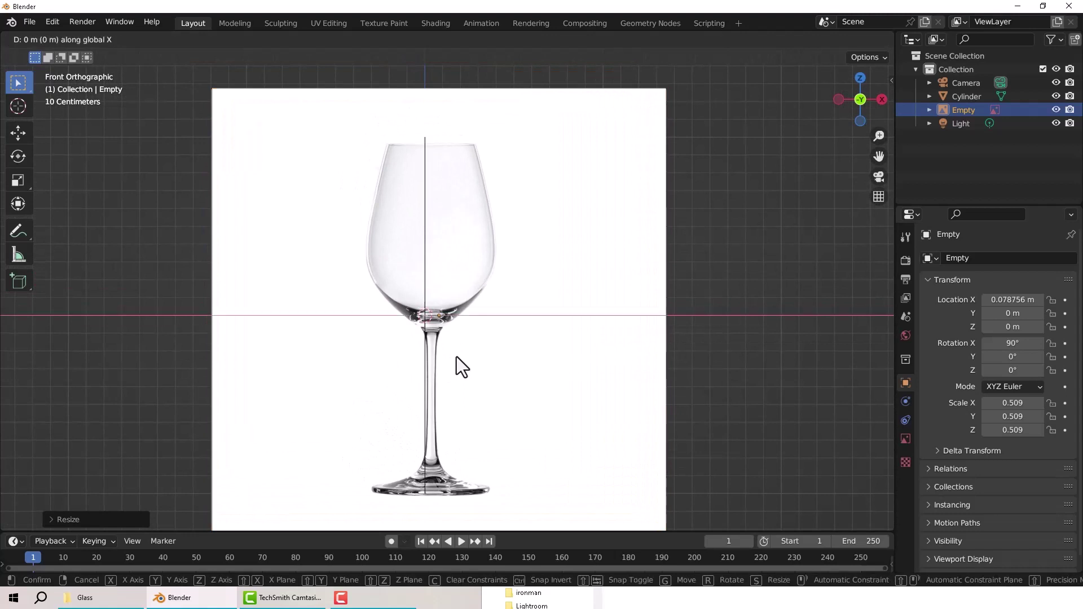
{"action": "key", "text": "x"}
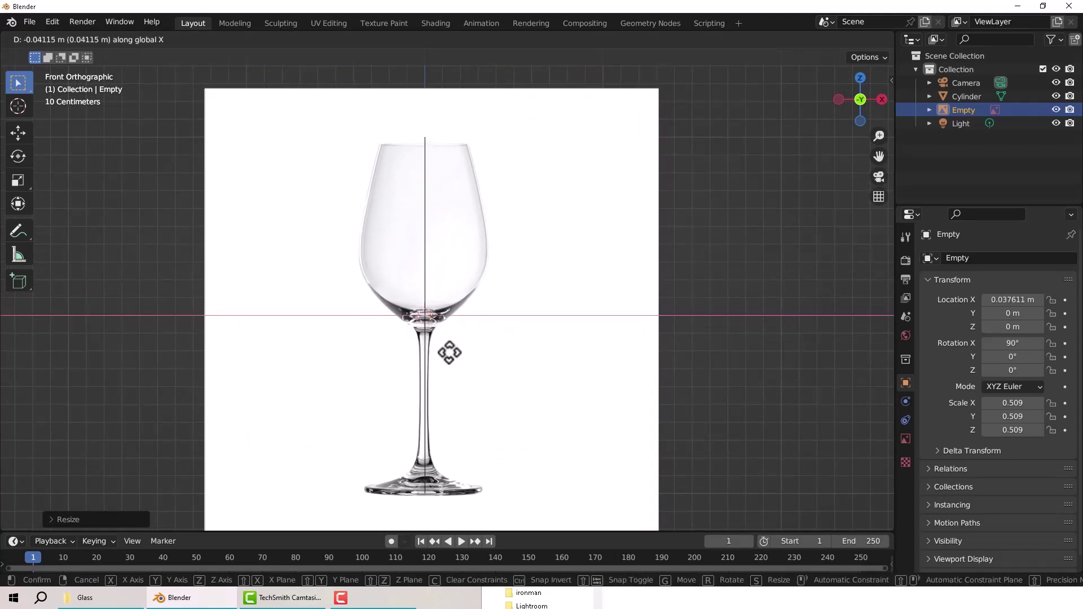
Step: Confirm the reference image's new position and reselect the Cylinder object
{"action": "left_click", "coordinate": [449, 353]}
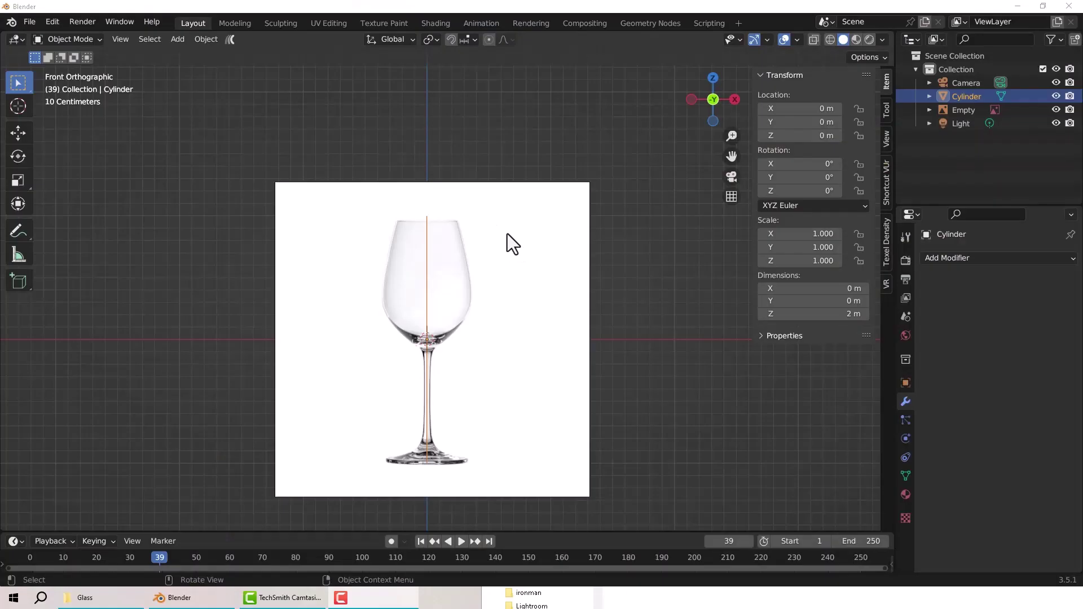
{"action": "middle_click_drag", "start_coordinate": [507, 234], "coordinate": [577, 269]}
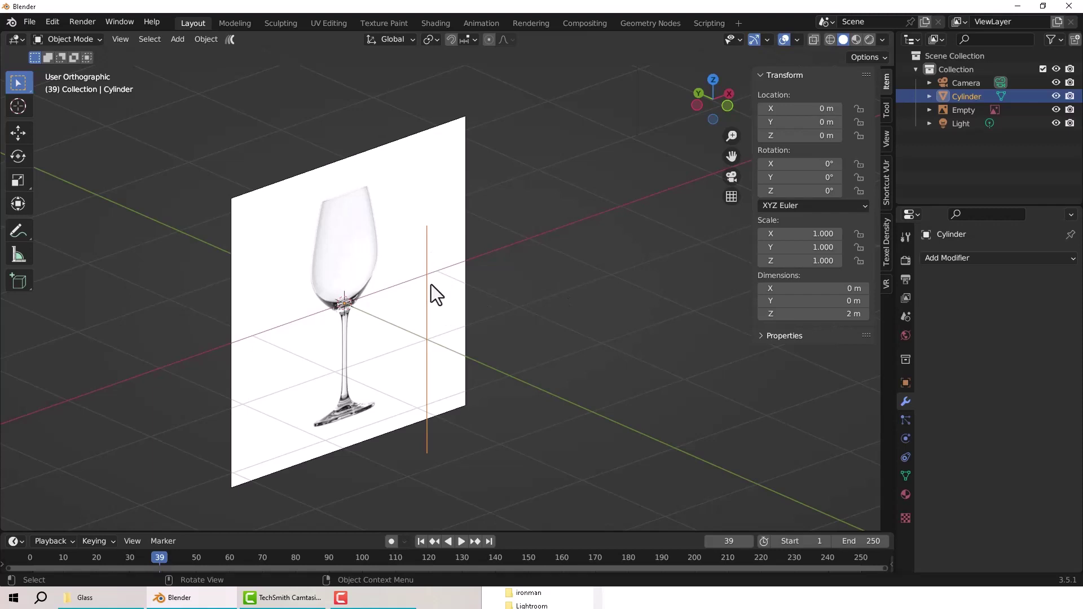
{"action": "middle_click_drag", "start_coordinate": [481, 292], "coordinate": [577, 280]}
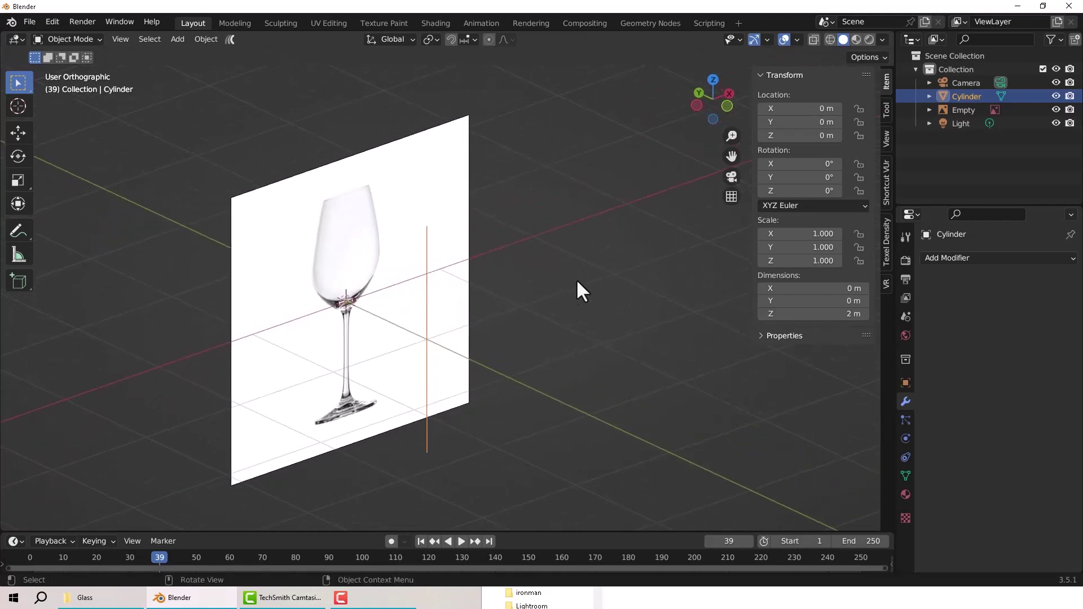
{"action": "left_click", "coordinate": [607, 263]}
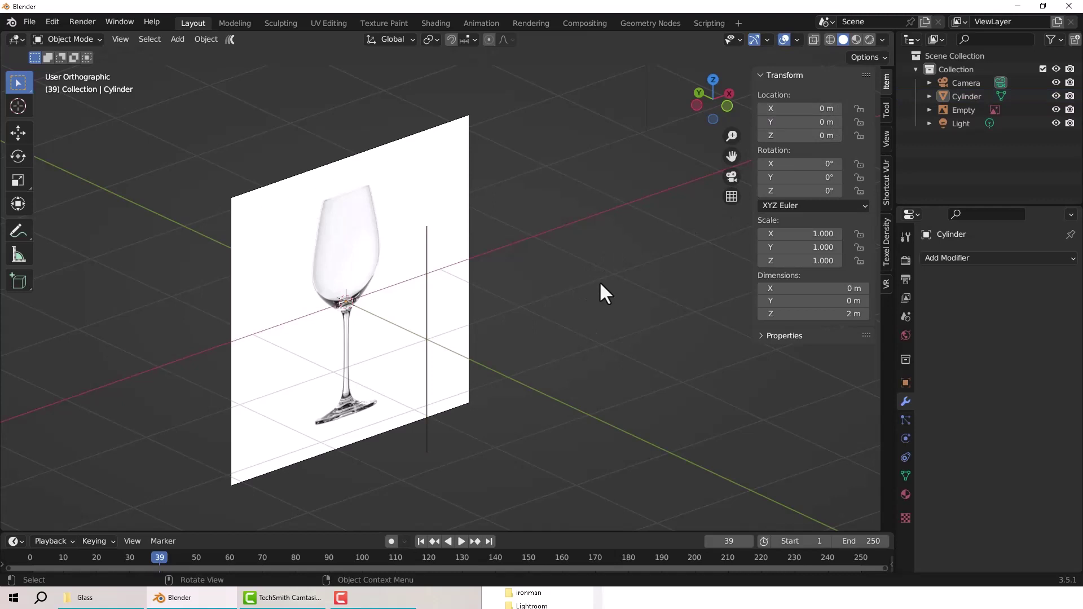
{"action": "key", "text": "n"}
{"action": "mouse_move", "coordinate": [574, 283]}
{"action": "middle_mouse_down"}
{"action": "mouse_move", "coordinate": [564, 257]}
{"action": "mouse_move", "coordinate": [591, 294]}
{"action": "middle_mouse_up"}
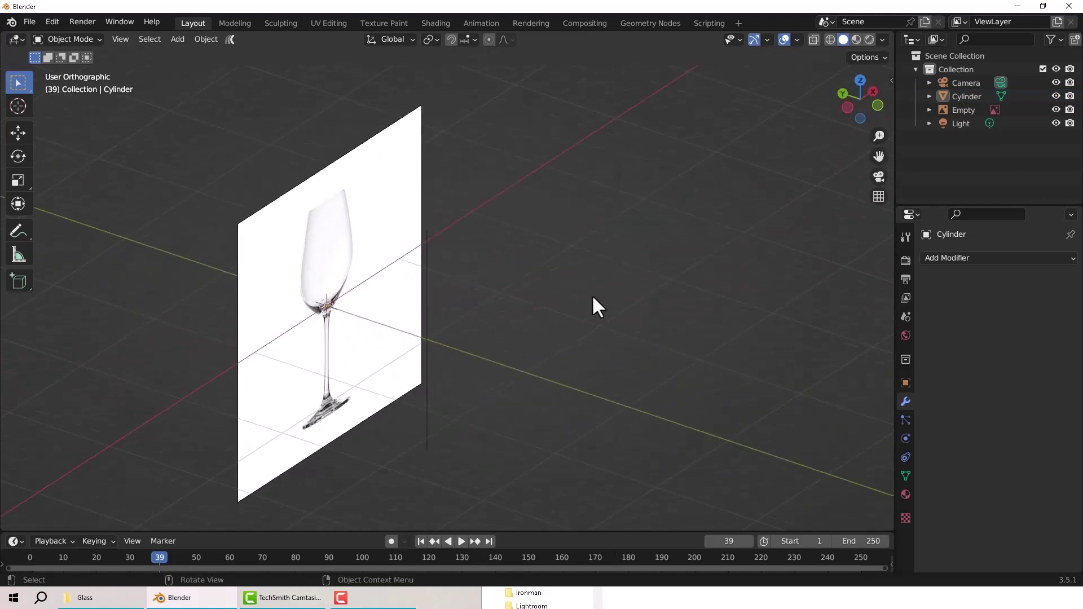
{"action": "left_click", "coordinate": [422, 282]}
{"action": "key", "text": "g"}
{"action": "left_click", "coordinate": [439, 284]}
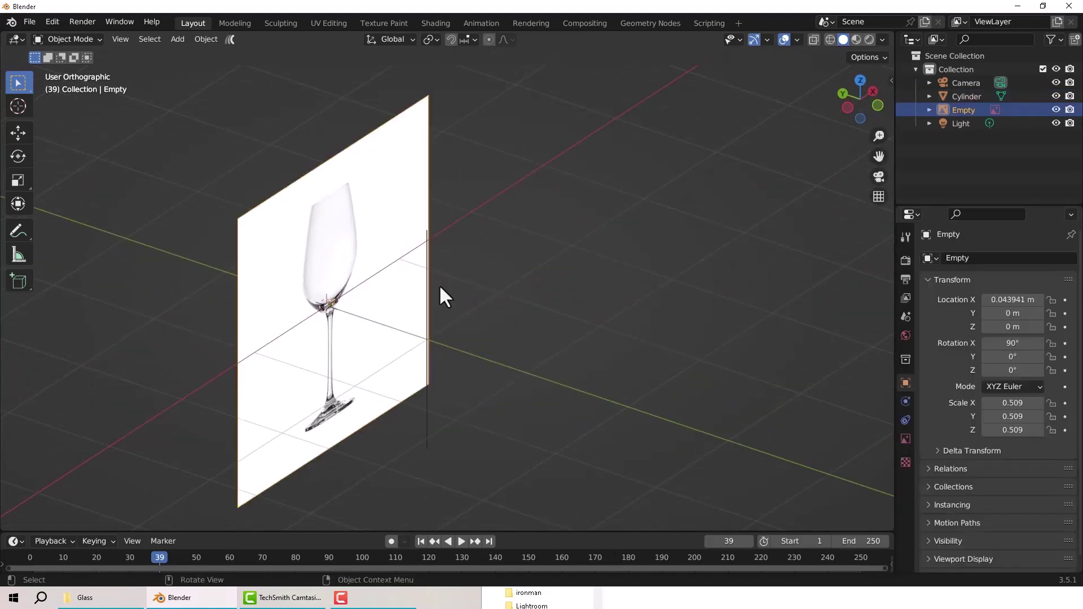
{"action": "left_click", "coordinate": [439, 285]}
{"action": "middle_click_drag", "start_coordinate": [449, 283], "coordinate": [432, 275]}
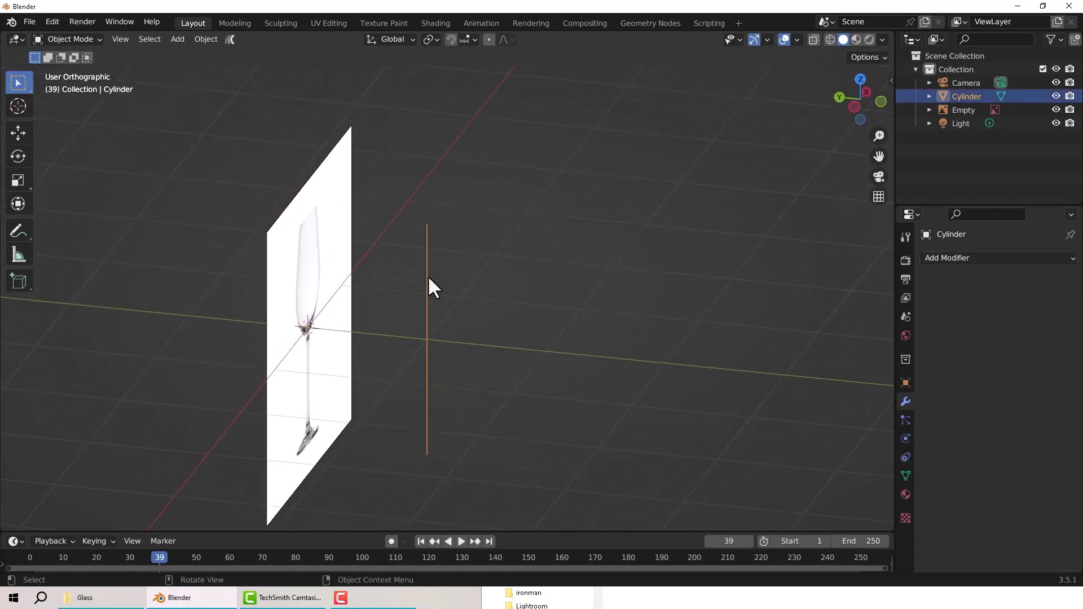
{"action": "middle_click_drag", "start_coordinate": [575, 274], "coordinate": [540, 273]}
Step: In Edit Mode, set the vertical edge's Median Y to 0 in the sidebar
{"action": "key", "text": "n"}
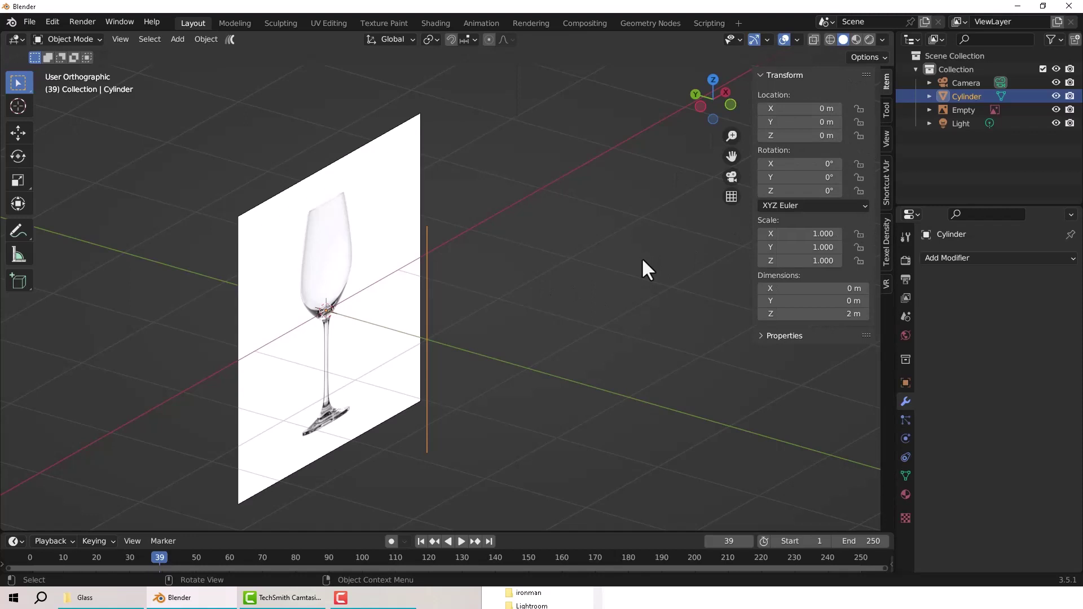
{"action": "key", "text": "Tab"}
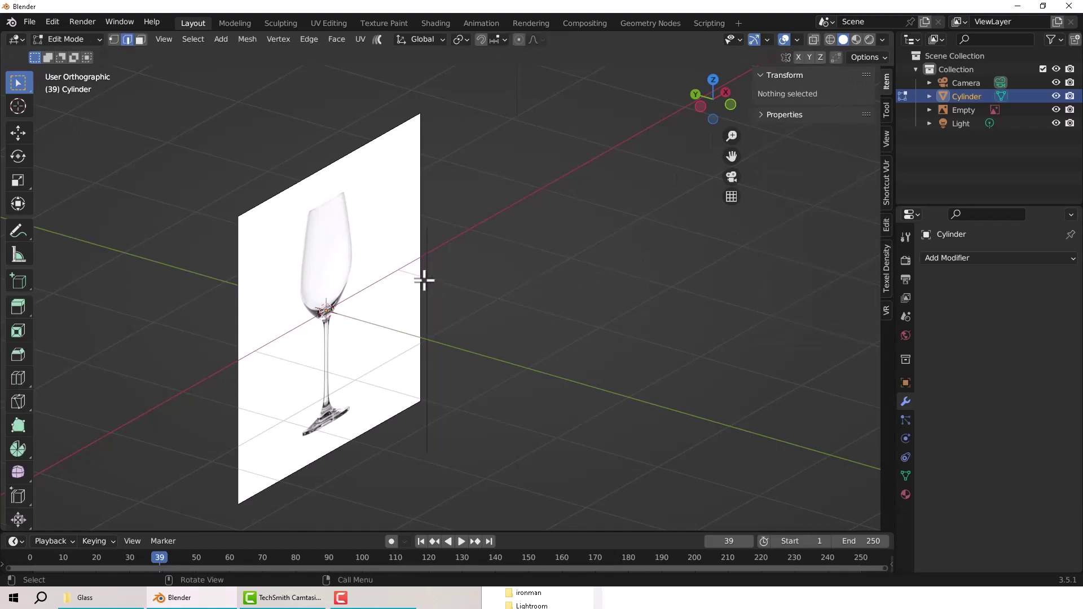
{"action": "left_click", "coordinate": [427, 280]}
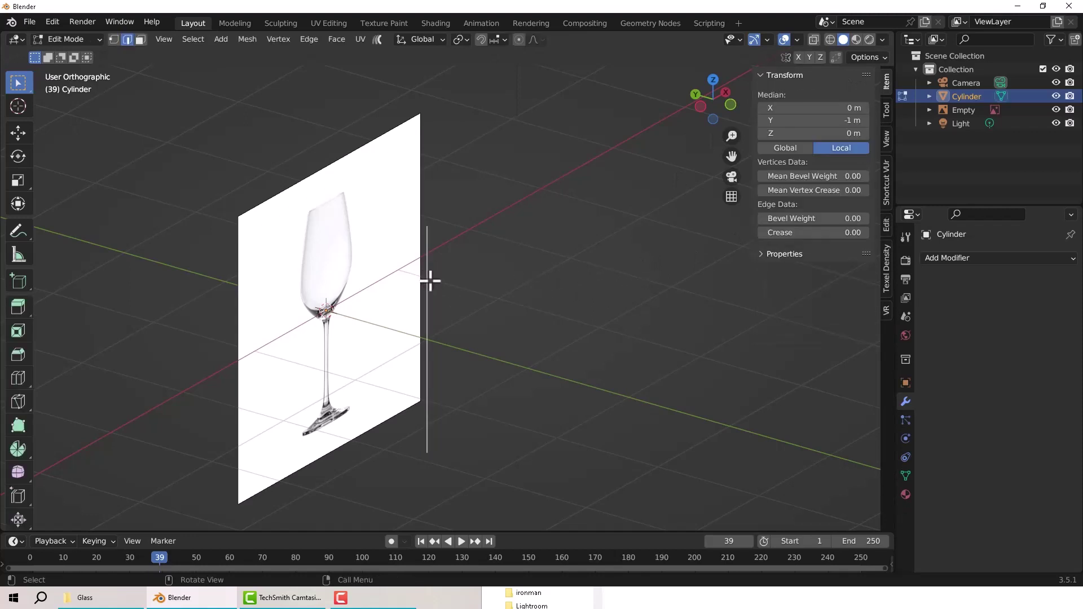
{"action": "left_click", "coordinate": [846, 121]}
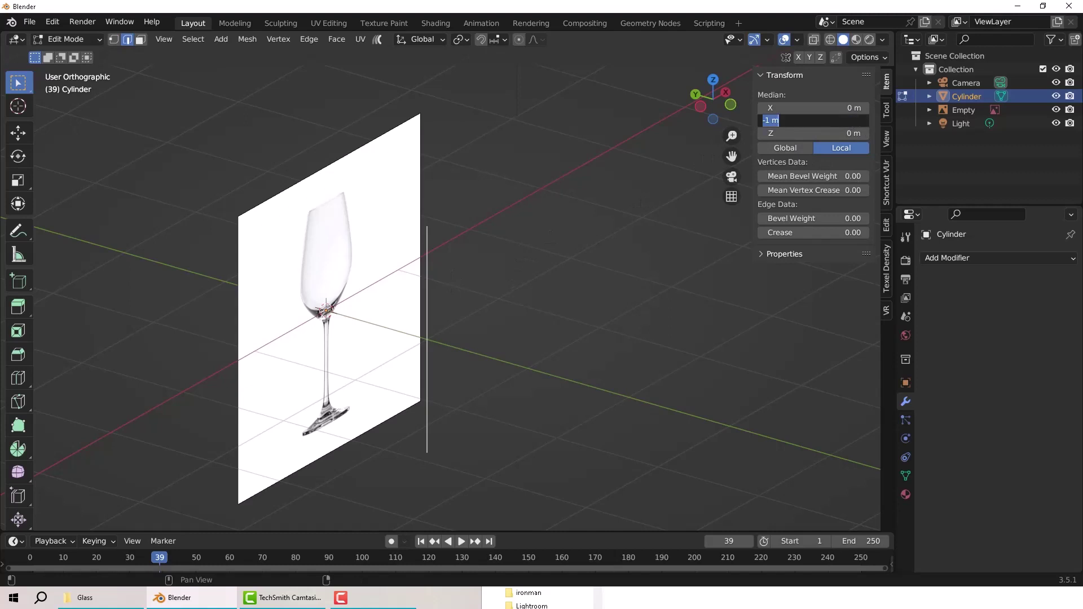
{"action": "type", "text": "0"}
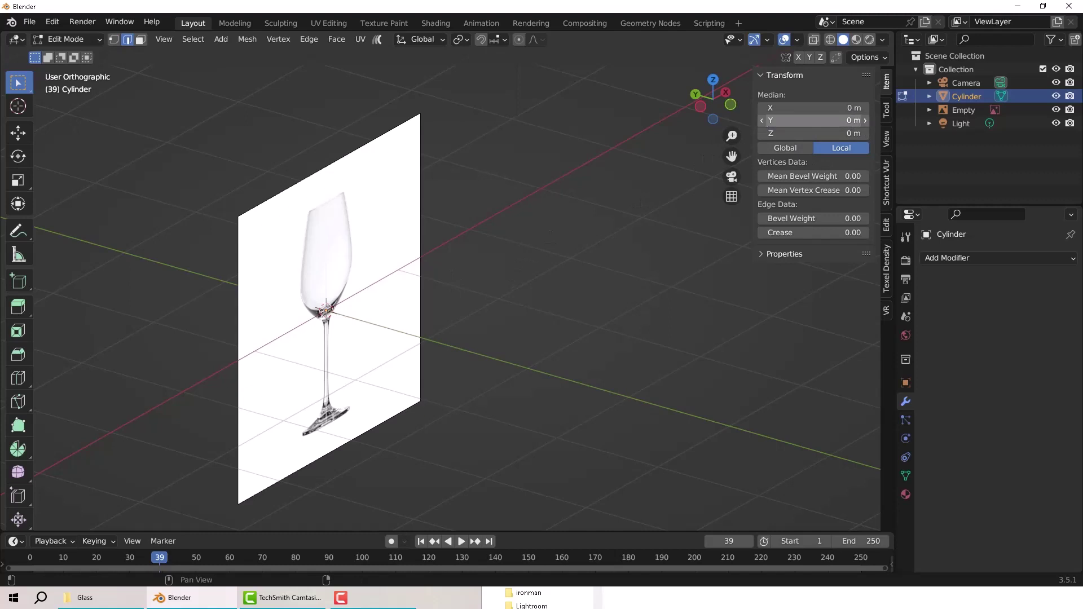
{"action": "mouse_move", "coordinate": [372, 319]}
{"action": "middle_mouse_down"}
{"action": "mouse_move", "coordinate": [340, 322]}
{"action": "mouse_move", "coordinate": [357, 330]}
{"action": "middle_mouse_up"}
Step: Switch to front view and hide the wine-glass reference image in the Outliner
{"action": "key", "text": "KP_1"}
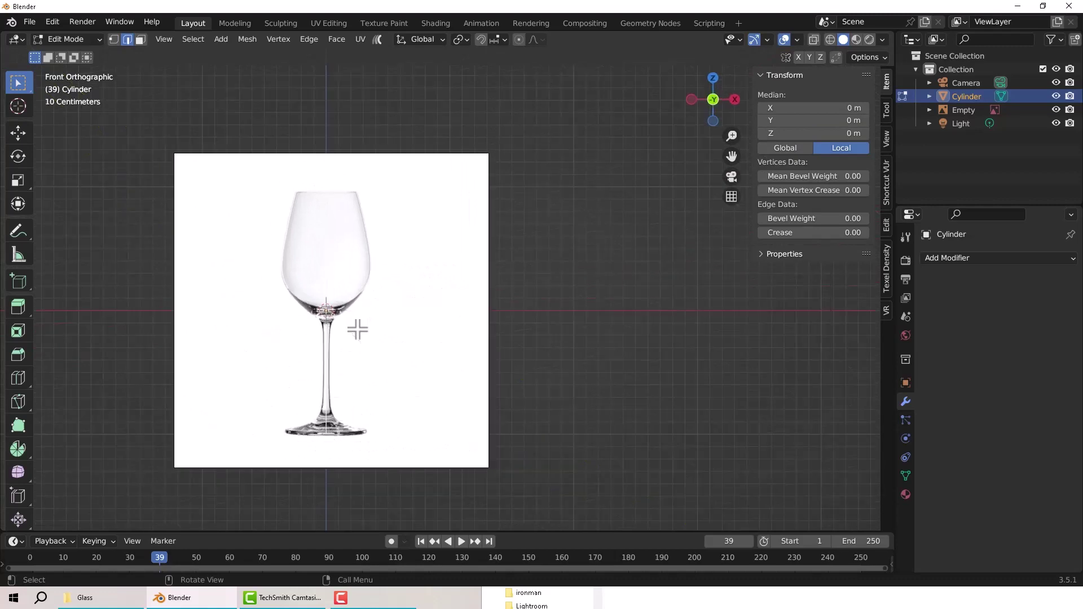
{"action": "scroll", "coordinate": [356, 324], "scroll_direction": "up", "scroll_amount": 2}
{"action": "scroll", "coordinate": [424, 344], "scroll_direction": "down", "scroll_amount": 1}
{"action": "middle_click_drag", "start_coordinate": [425, 344], "coordinate": [472, 346], "text": "shift"}
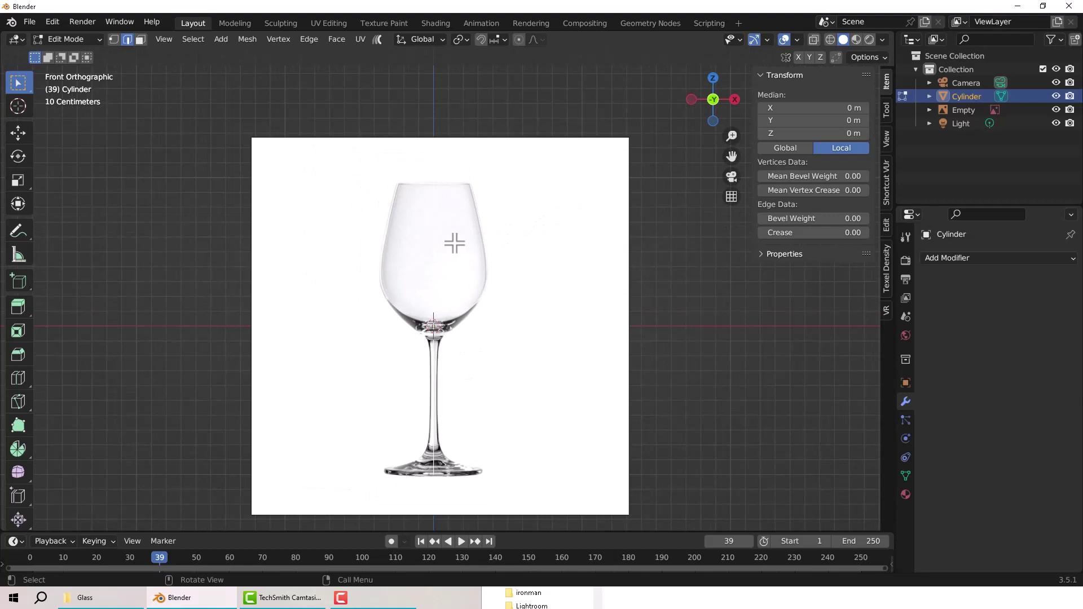
{"action": "left_click", "coordinate": [1052, 107]}
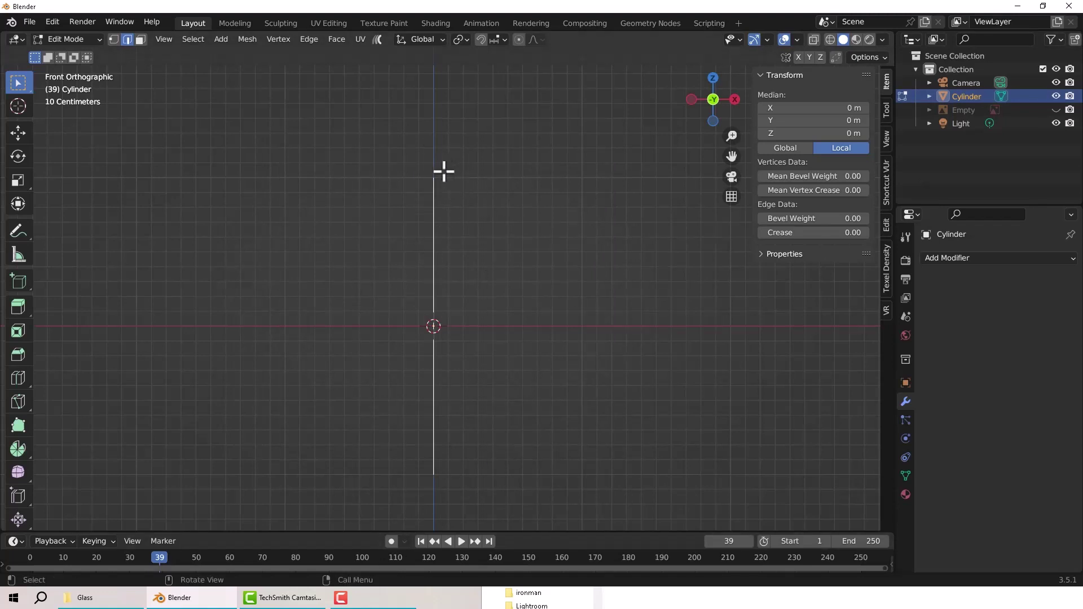
Step: Subdivide the vertical edge three times, then show the reference image again
{"action": "right_click", "coordinate": [437, 260]}
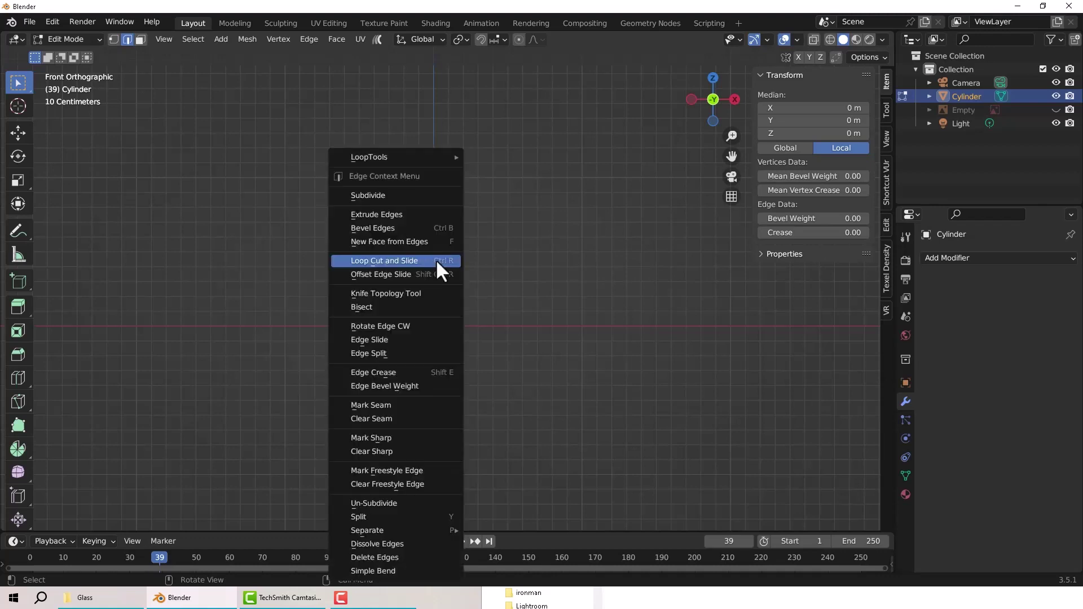
{"action": "left_click", "coordinate": [422, 196]}
{"action": "left_click", "coordinate": [412, 157]}
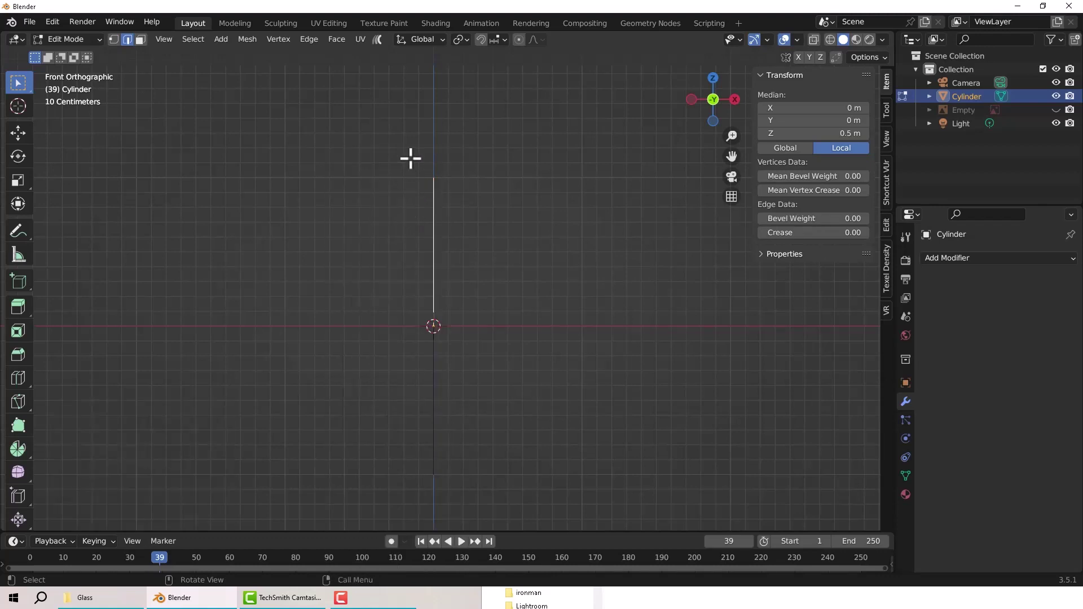
{"action": "left_click_drag", "start_coordinate": [411, 157], "coordinate": [476, 501]}
{"action": "right_click", "coordinate": [437, 384]}
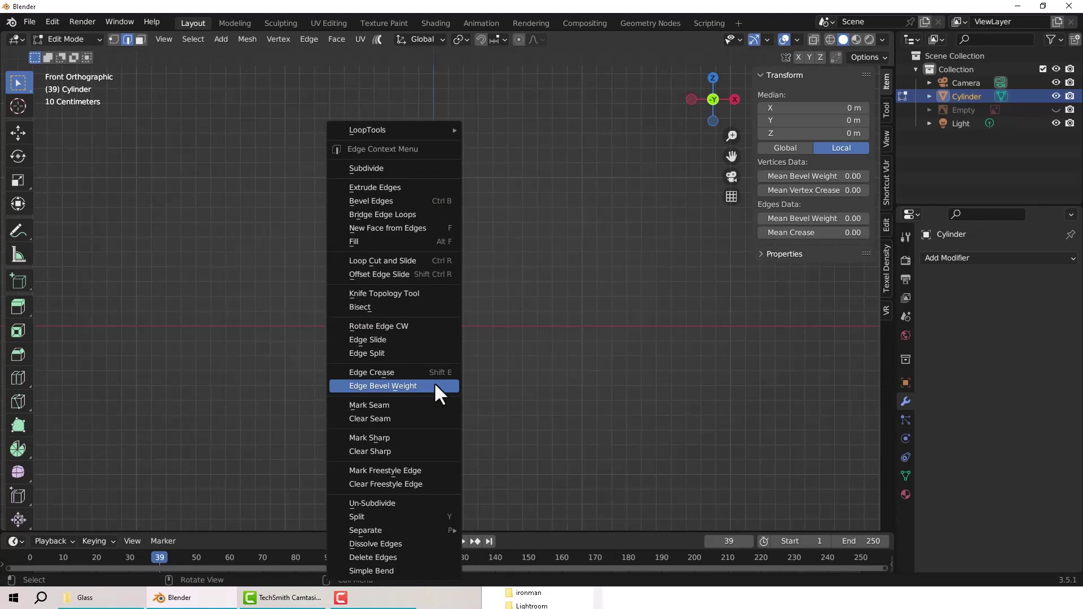
{"action": "left_click", "coordinate": [401, 169]}
{"action": "right_click", "coordinate": [417, 242]}
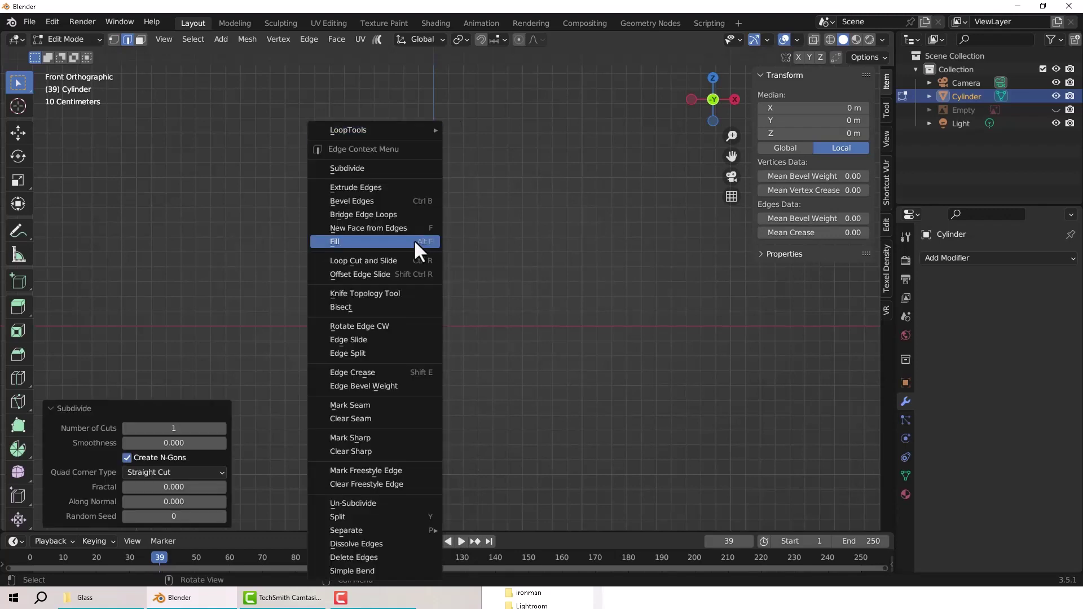
{"action": "left_click", "coordinate": [387, 171]}
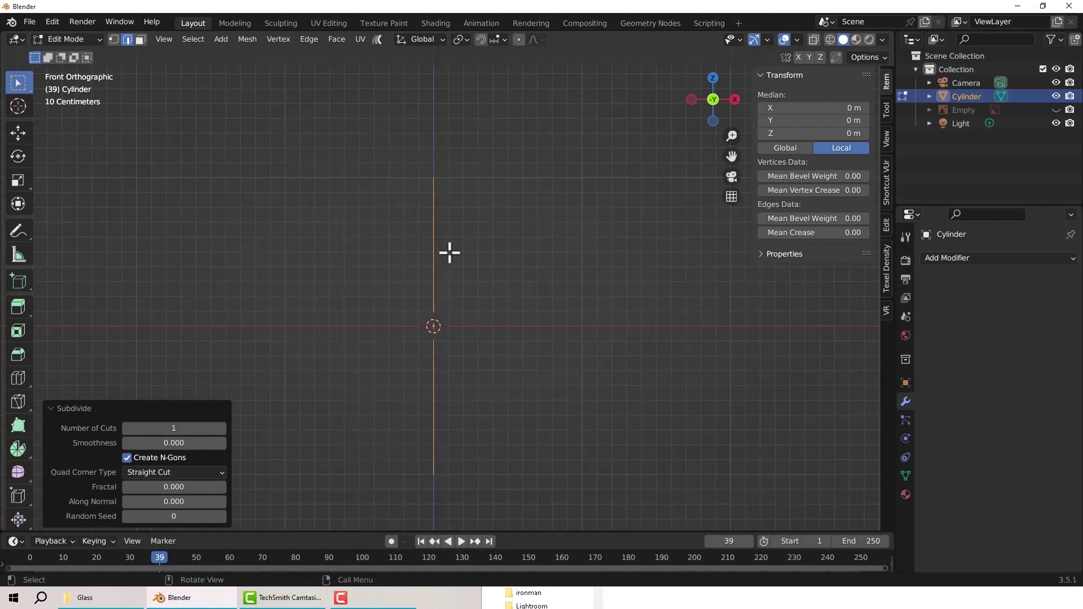
{"action": "middle_click_drag", "start_coordinate": [481, 322], "coordinate": [501, 325], "text": "shift"}
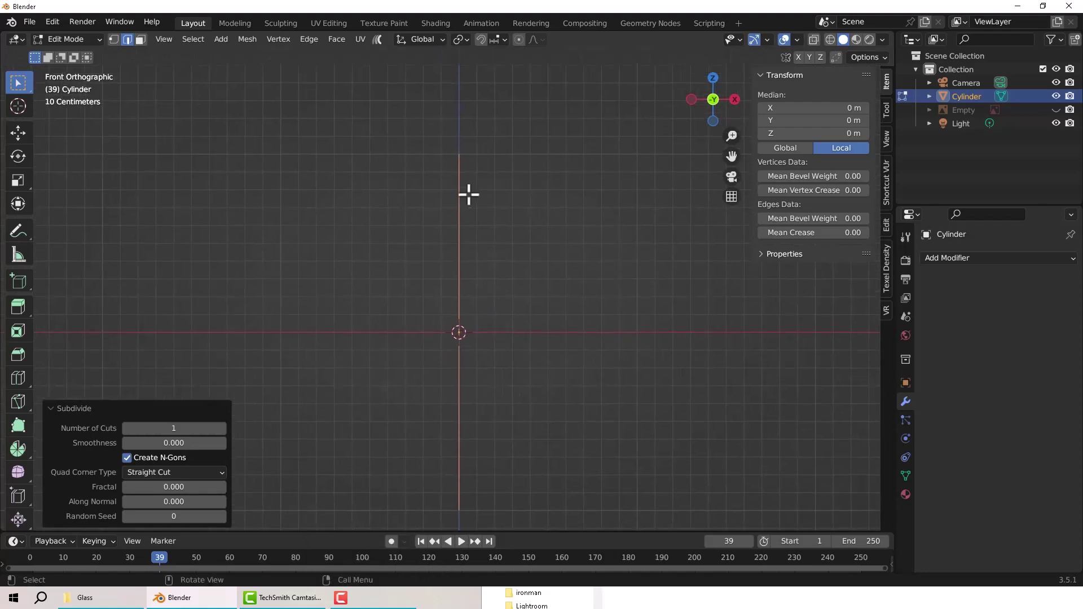
{"action": "left_click", "coordinate": [1056, 109]}
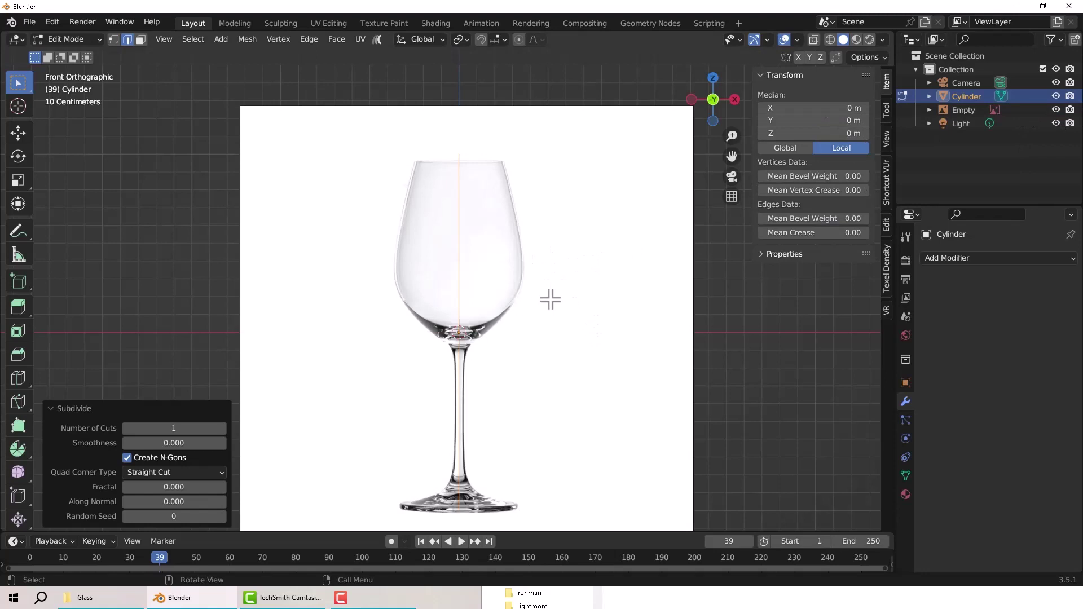
Step: Move the upper profile vertices onto the bowl's left edge and the top vertex to the rim
{"action": "key", "text": "1"}
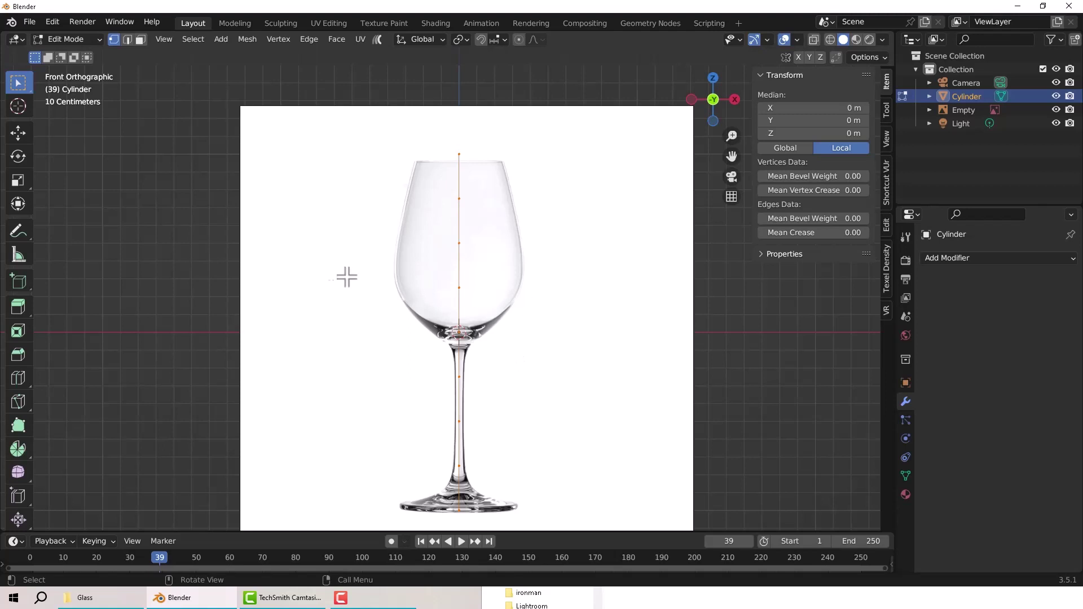
{"action": "scroll", "coordinate": [390, 232], "scroll_direction": "up", "scroll_amount": 1}
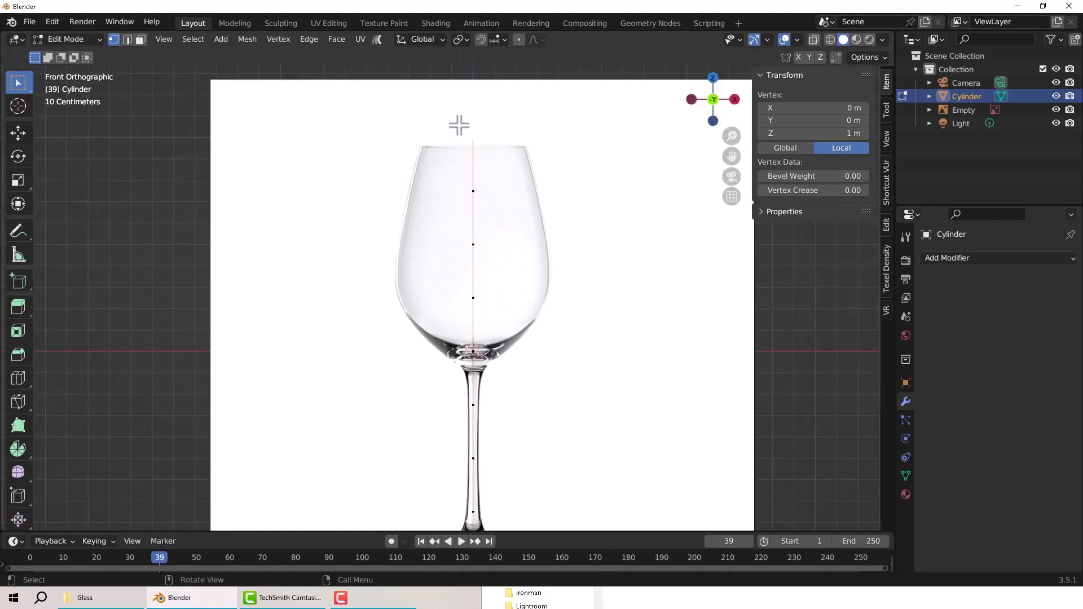
{"action": "left_click_drag", "start_coordinate": [459, 121], "coordinate": [522, 308]}
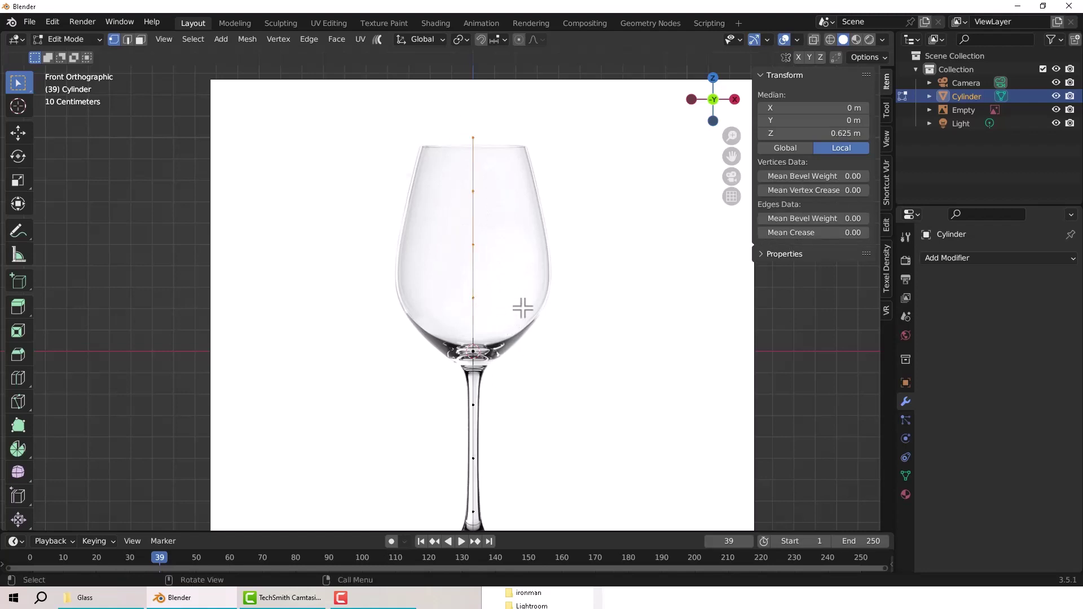
{"action": "key", "text": "g"}
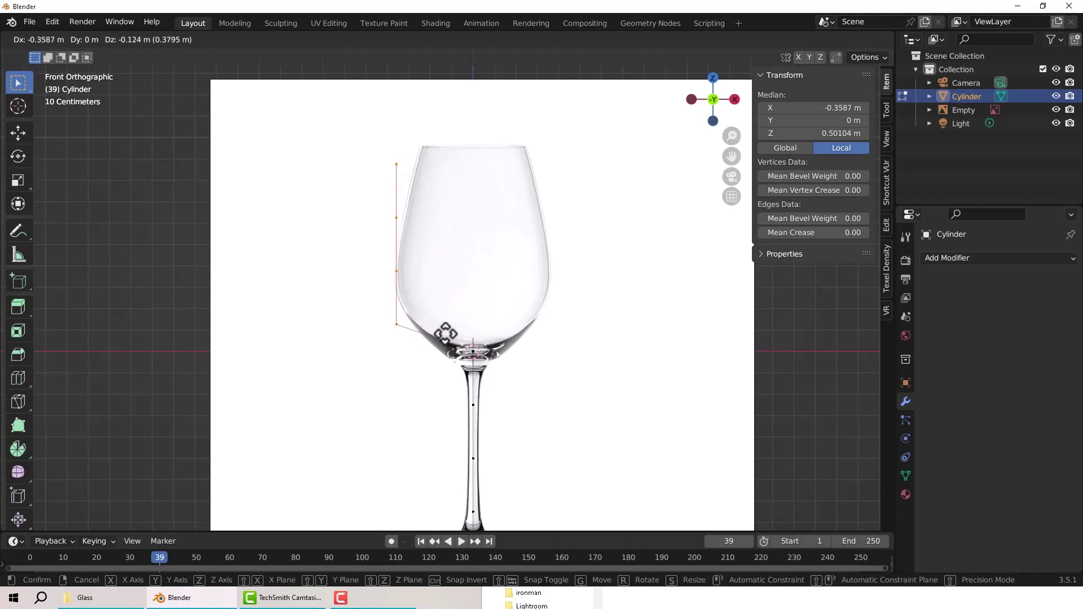
{"action": "left_click", "coordinate": [445, 333]}
{"action": "scroll", "coordinate": [382, 210], "scroll_direction": "up", "scroll_amount": 3}
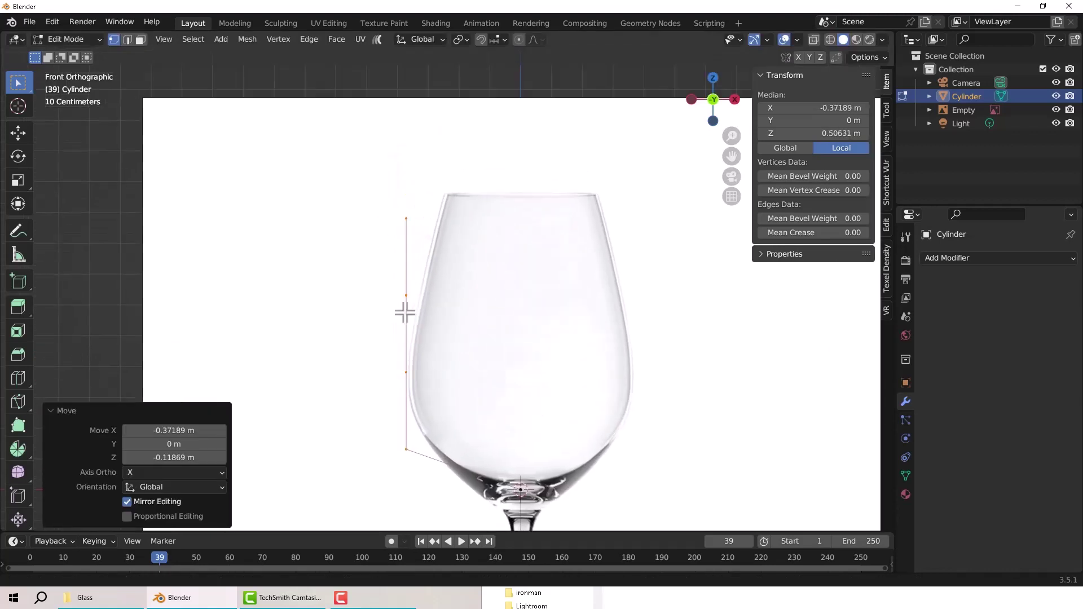
{"action": "scroll", "coordinate": [402, 282], "scroll_direction": "up", "scroll_amount": 2, "text": "shift"}
{"action": "left_click", "coordinate": [406, 247]}
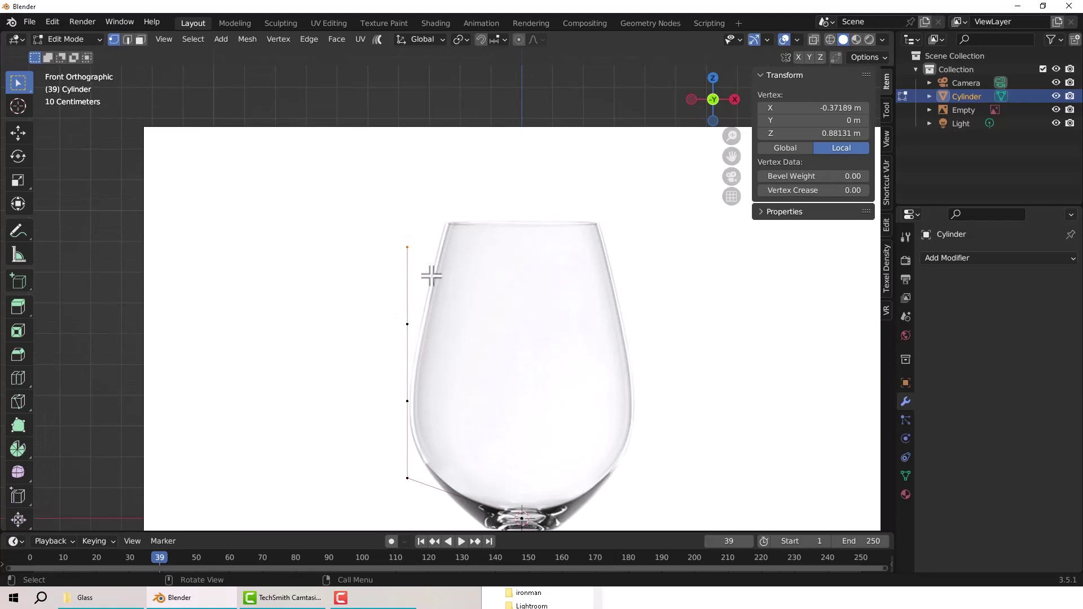
{"action": "key", "text": "g"}
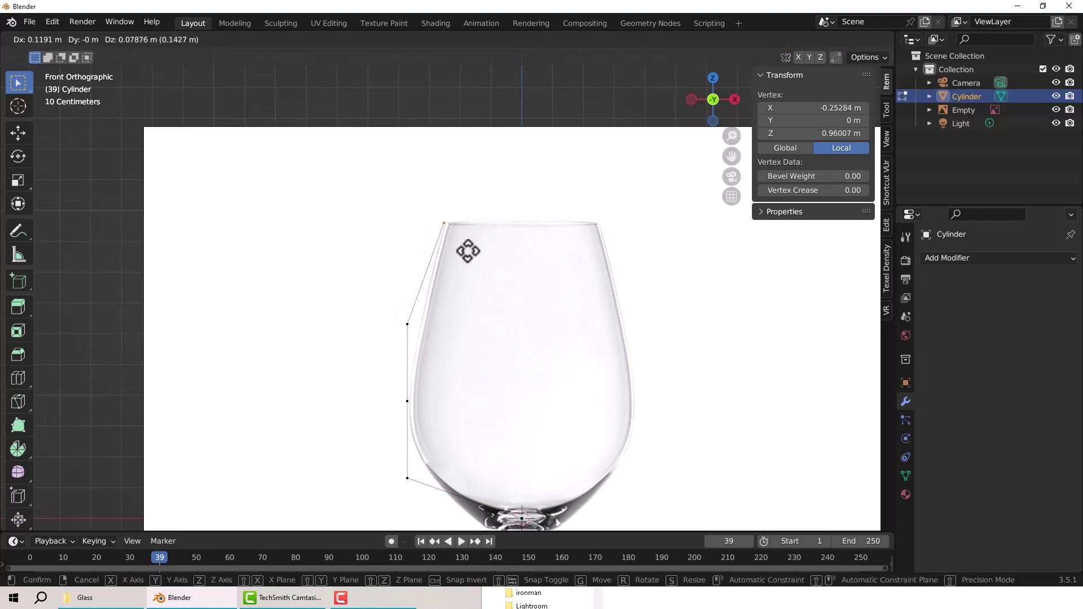
{"action": "left_click", "coordinate": [468, 251]}
Step: Place the next and lowest side vertices along the bowl's lower outline
{"action": "left_click", "coordinate": [412, 327]}
{"action": "key", "text": "g"}
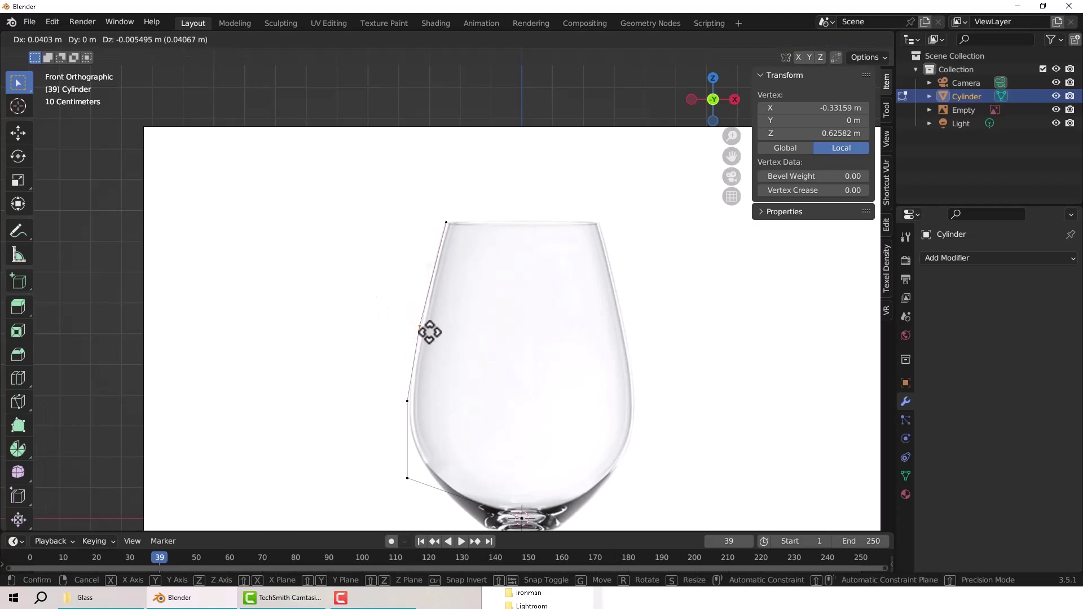
{"action": "left_click", "coordinate": [429, 331]}
{"action": "middle_click_drag", "start_coordinate": [425, 331], "coordinate": [462, 293]}
{"action": "scroll", "coordinate": [495, 400], "scroll_direction": "down", "scroll_amount": 2}
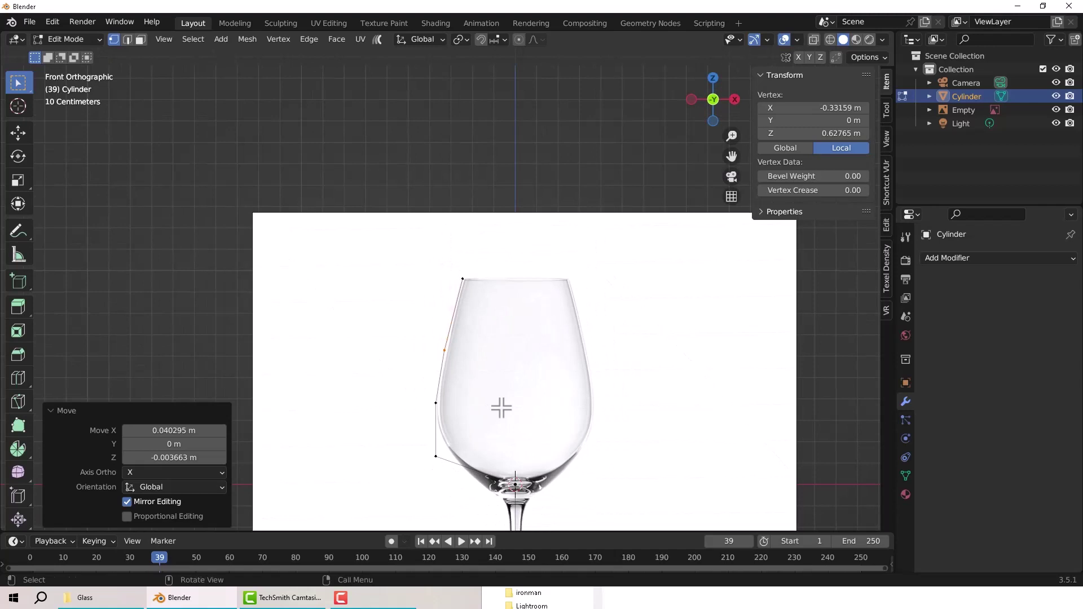
{"action": "middle_click_drag", "start_coordinate": [501, 406], "coordinate": [505, 290], "text": "shift"}
{"action": "scroll", "coordinate": [485, 321], "scroll_direction": "up", "scroll_amount": 2}
{"action": "scroll", "coordinate": [485, 321], "scroll_direction": "up", "scroll_amount": 1}
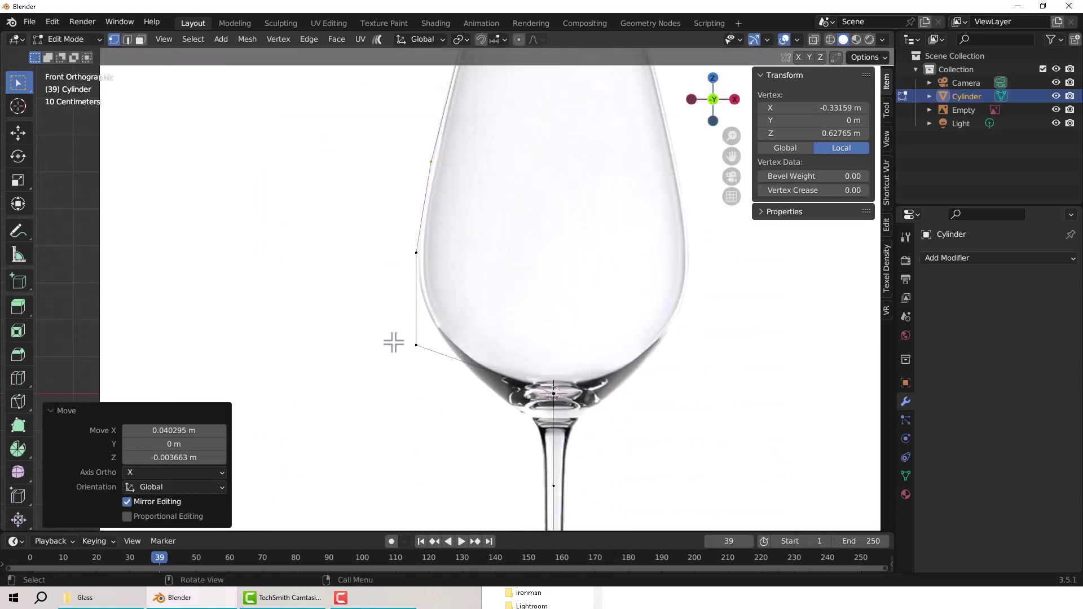
{"action": "left_click_drag", "start_coordinate": [395, 337], "coordinate": [432, 367]}
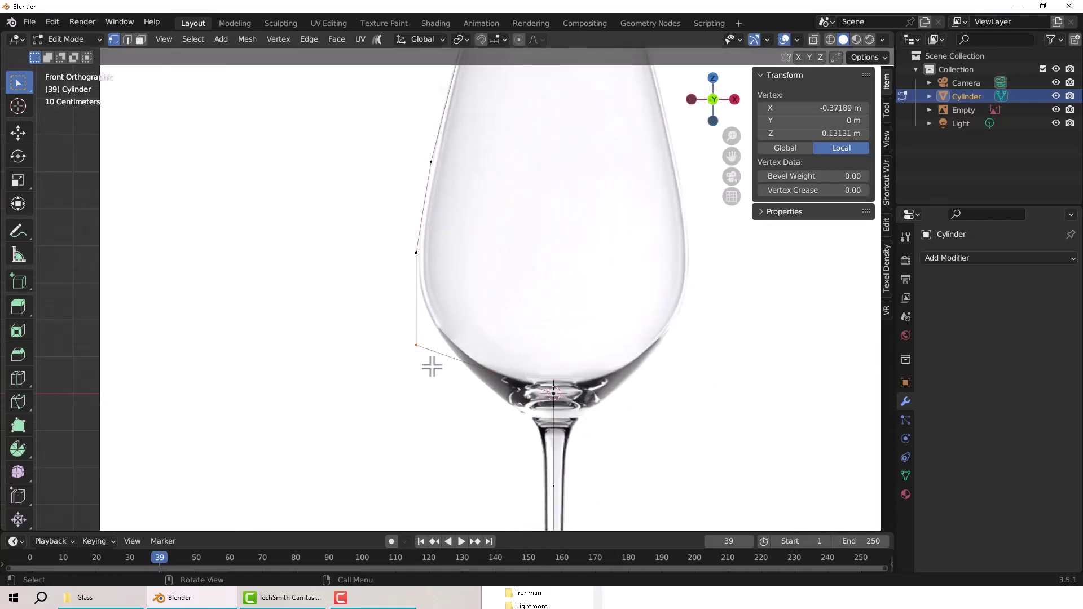
{"action": "key", "text": "g"}
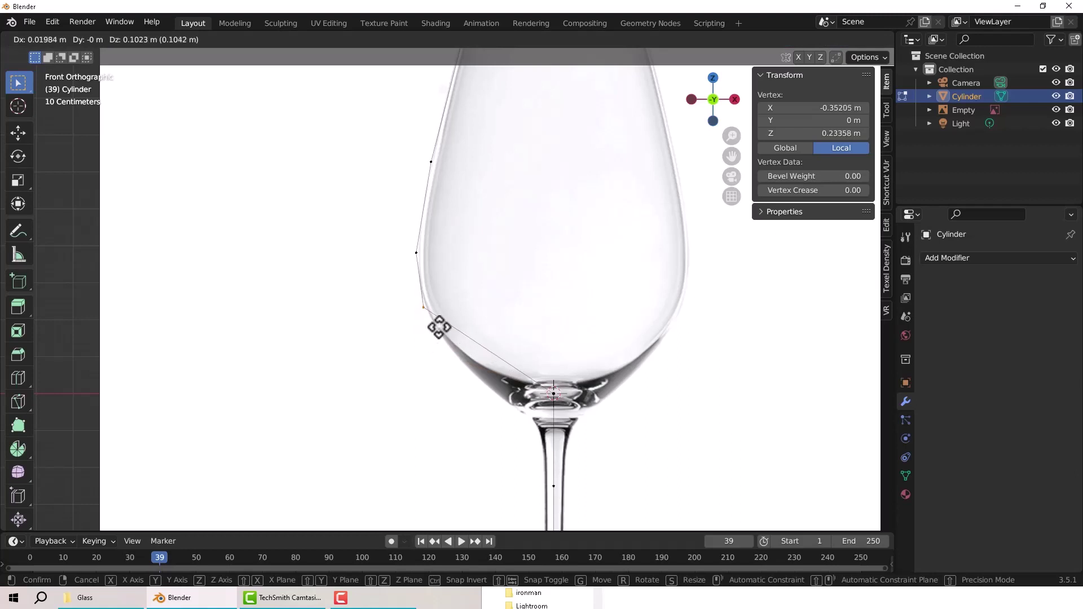
{"action": "left_click", "coordinate": [440, 322]}
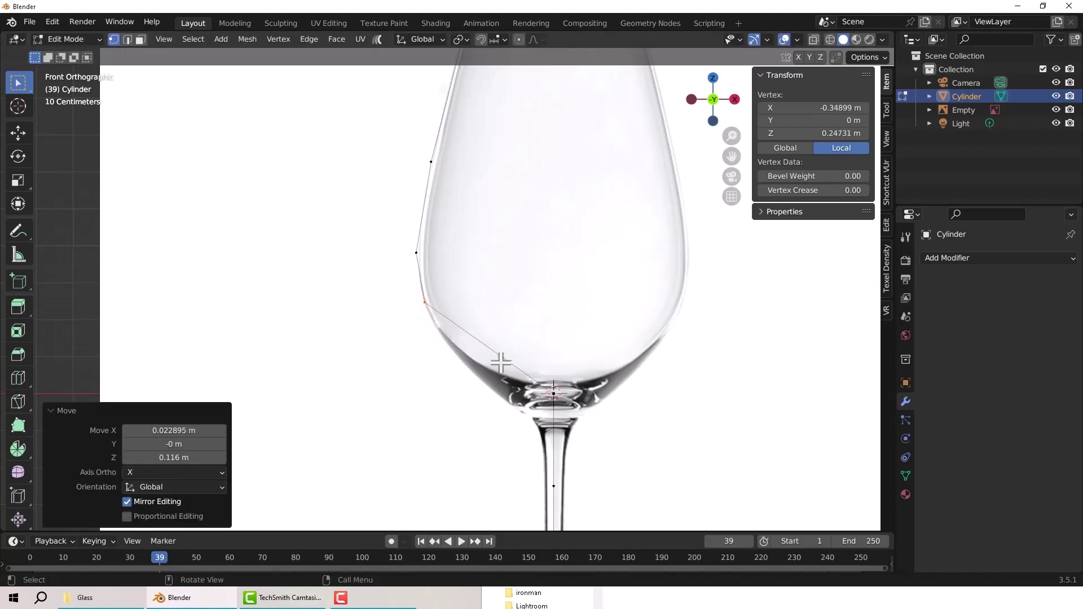
Step: Subdivide the profile edge running toward the stem twice
{"action": "key", "text": "2"}
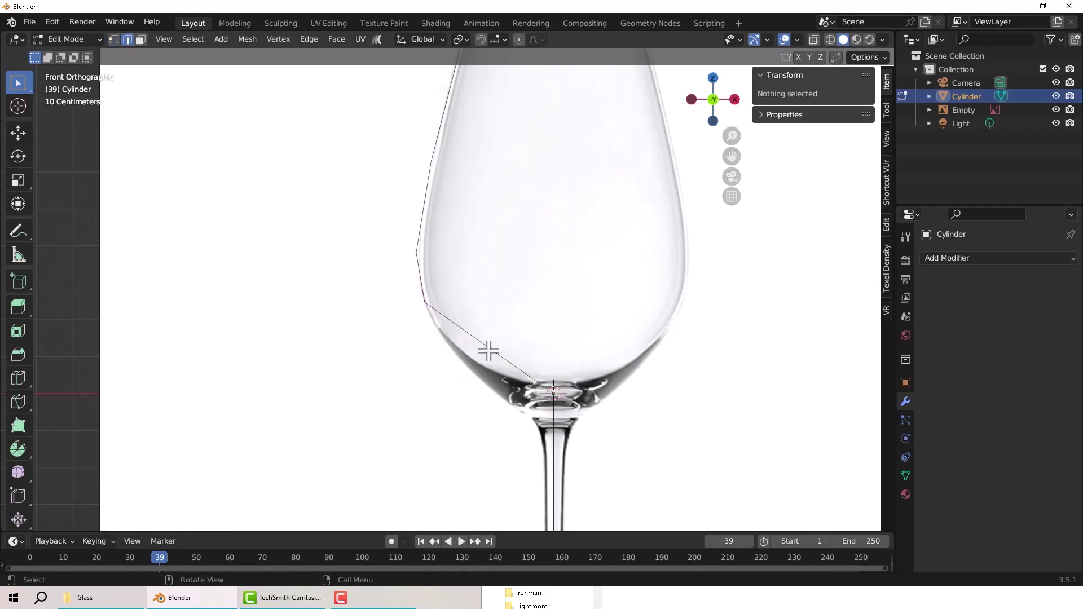
{"action": "left_click", "coordinate": [488, 351]}
{"action": "right_click", "coordinate": [488, 342]}
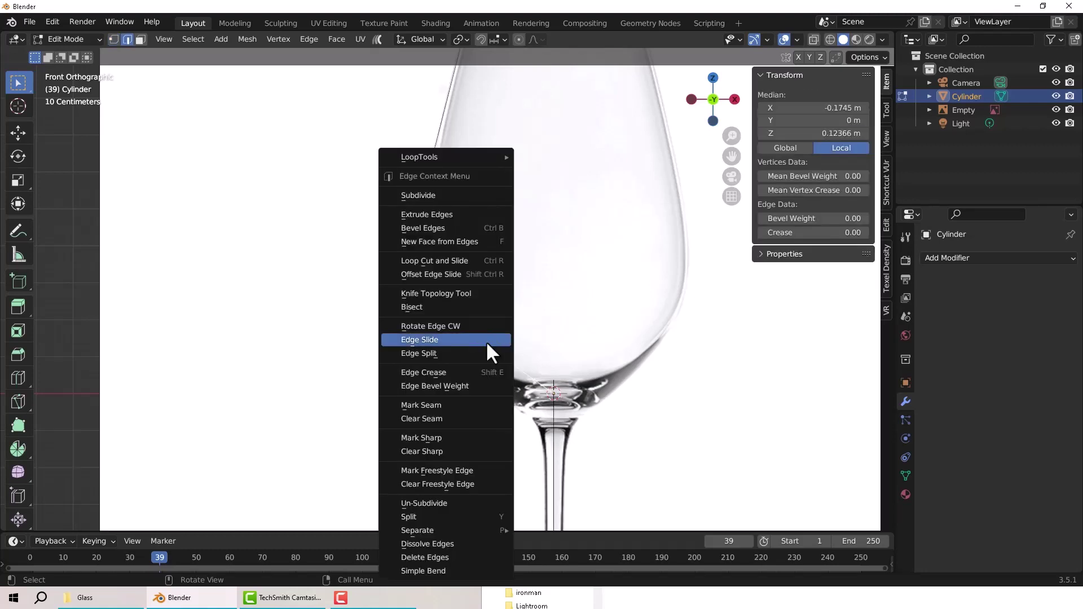
{"action": "left_click", "coordinate": [440, 195]}
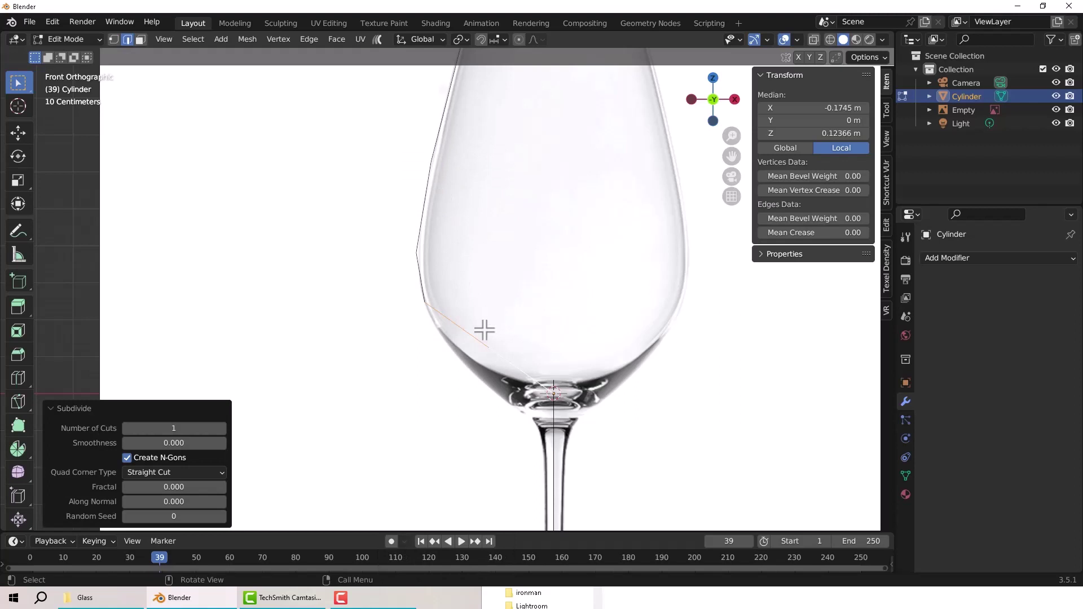
{"action": "right_click", "coordinate": [488, 351]}
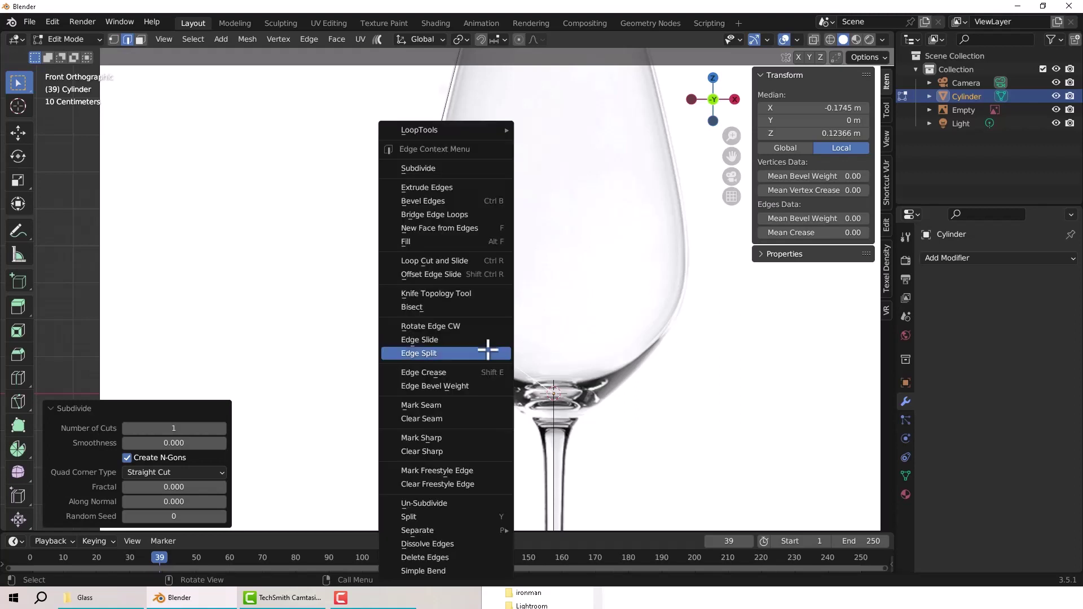
{"action": "left_click", "coordinate": [444, 167]}
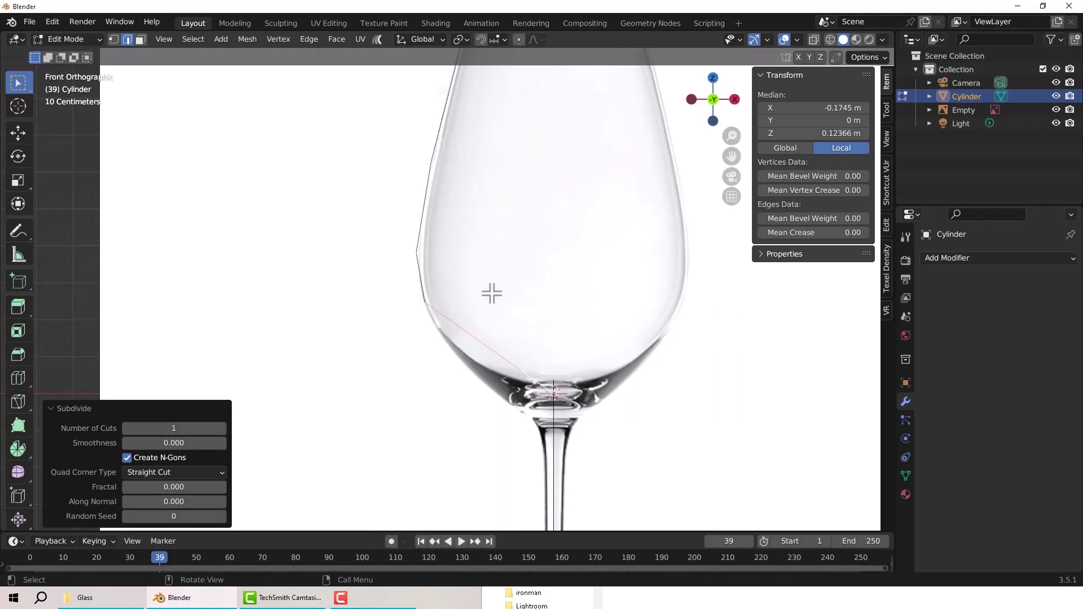
Step: Move the new vertices along the bowl's rounded base, ending where the stem begins
{"action": "key", "text": "1"}
{"action": "left_click", "coordinate": [452, 363]}
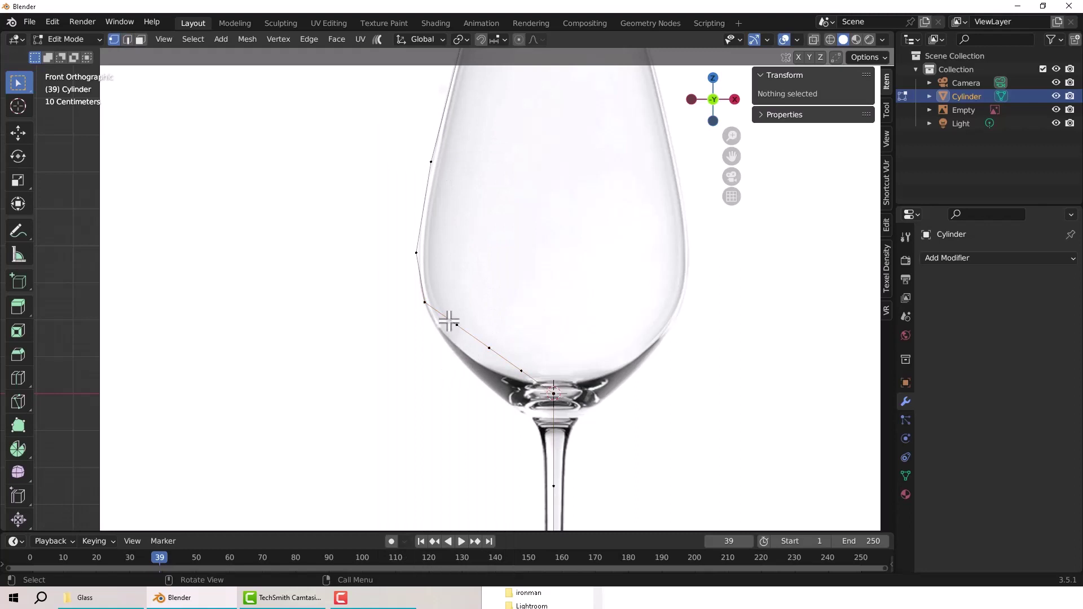
{"action": "left_click", "coordinate": [470, 335]}
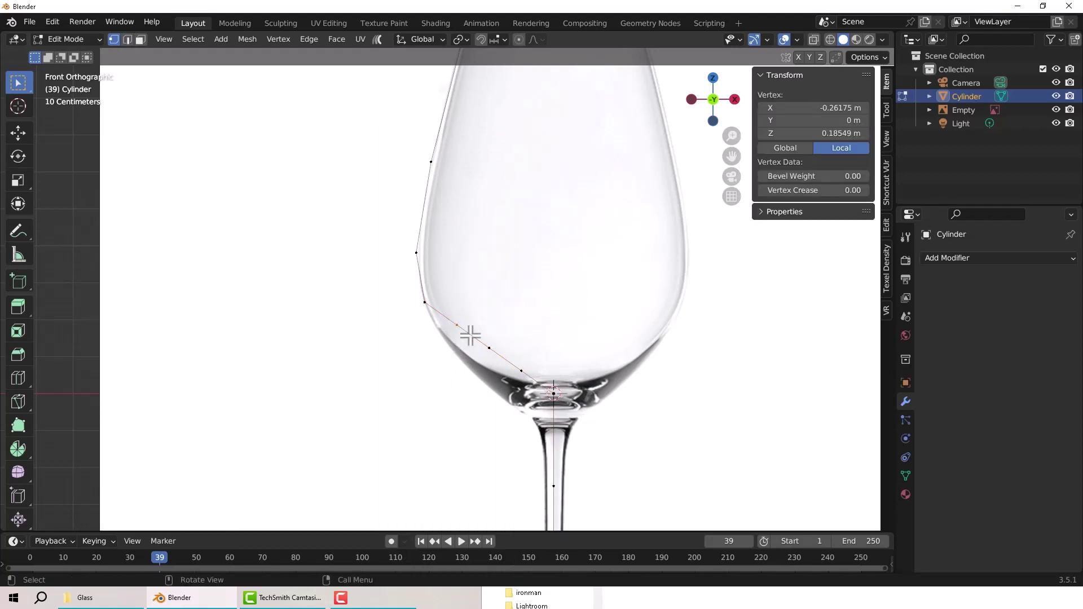
{"action": "key", "text": "g"}
{"action": "left_click", "coordinate": [455, 341]}
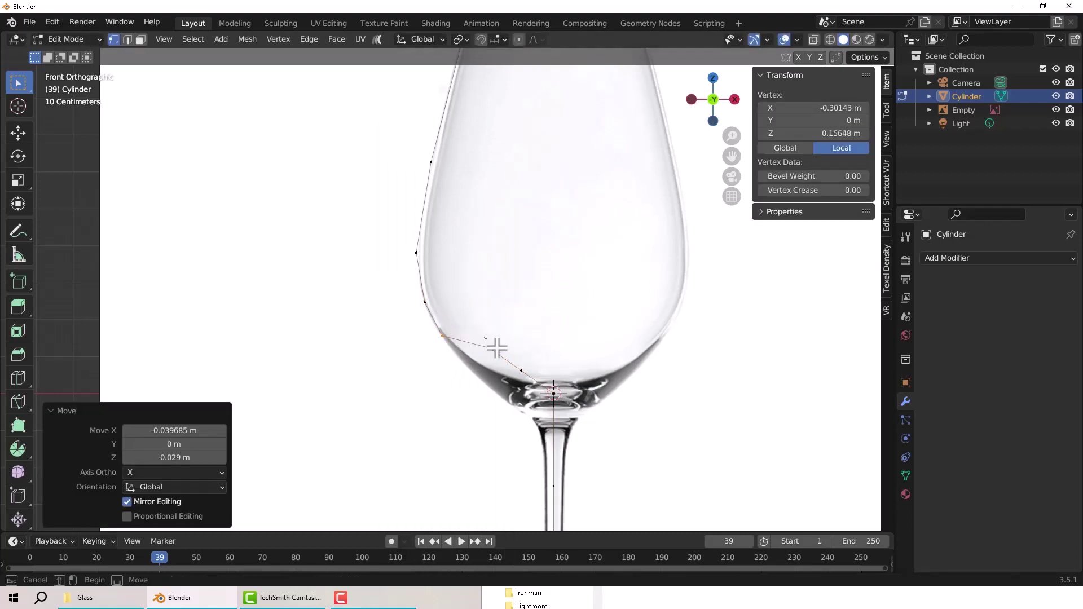
{"action": "key", "text": "g"}
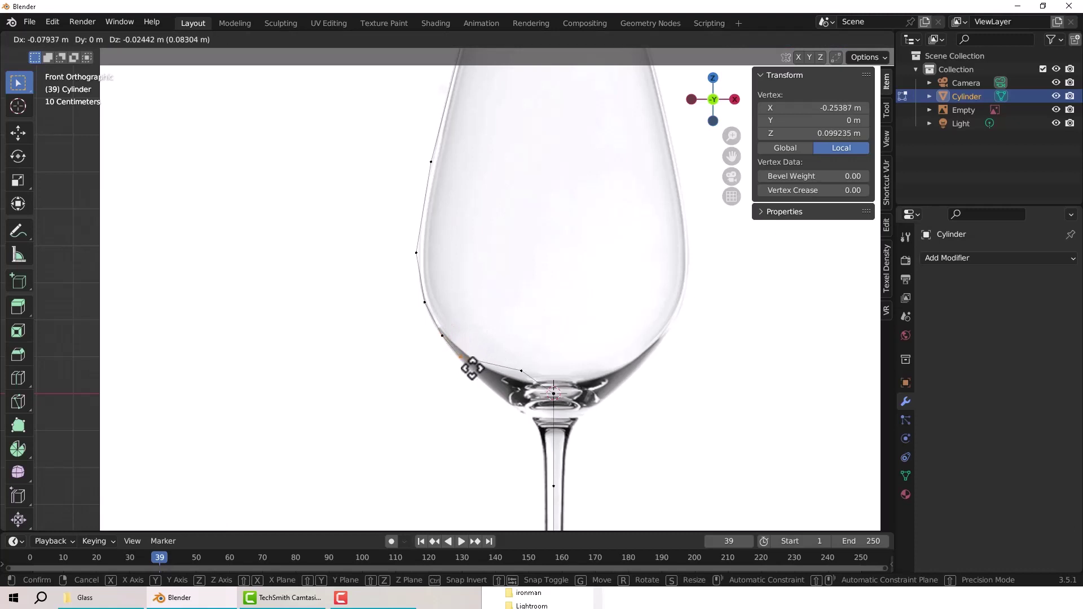
{"action": "left_click", "coordinate": [467, 367]}
{"action": "key", "text": "g"}
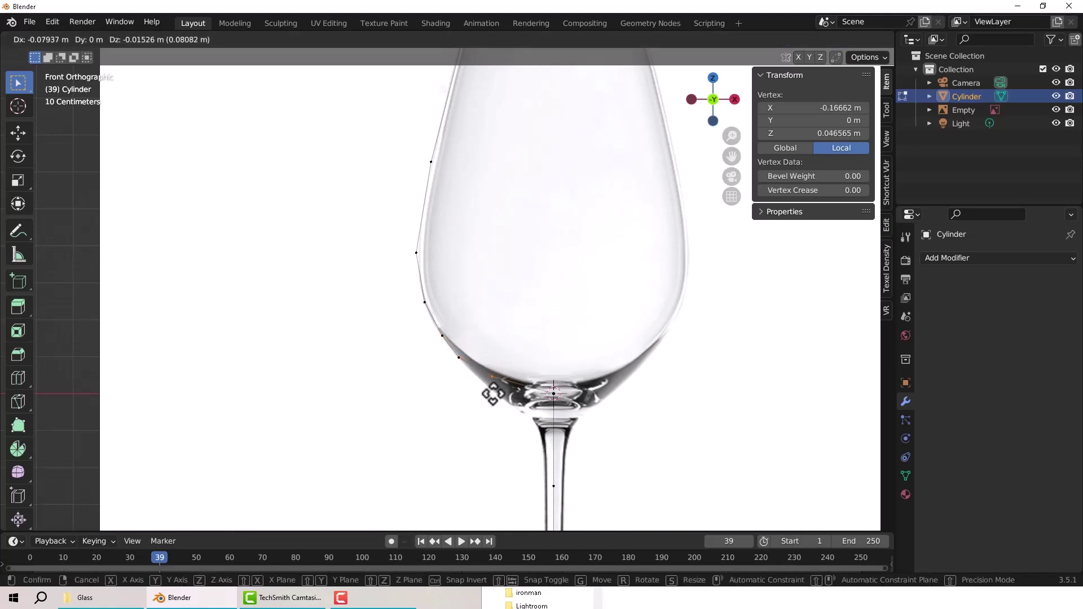
{"action": "left_click", "coordinate": [484, 398]}
{"action": "left_click_drag", "start_coordinate": [535, 378], "coordinate": [569, 413]}
{"action": "key", "text": "g"}
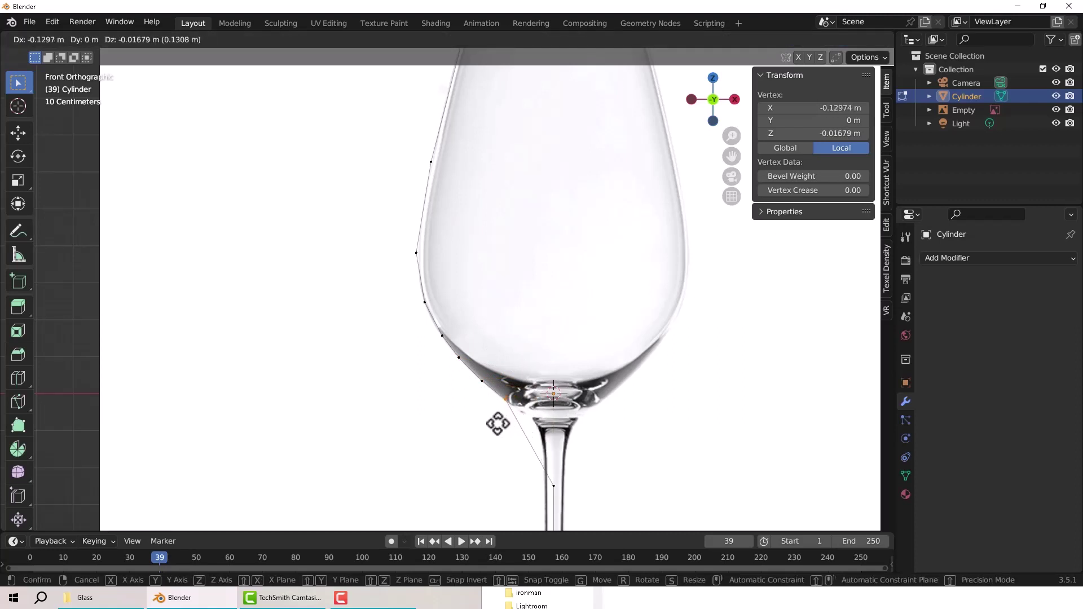
{"action": "left_click", "coordinate": [497, 423]}
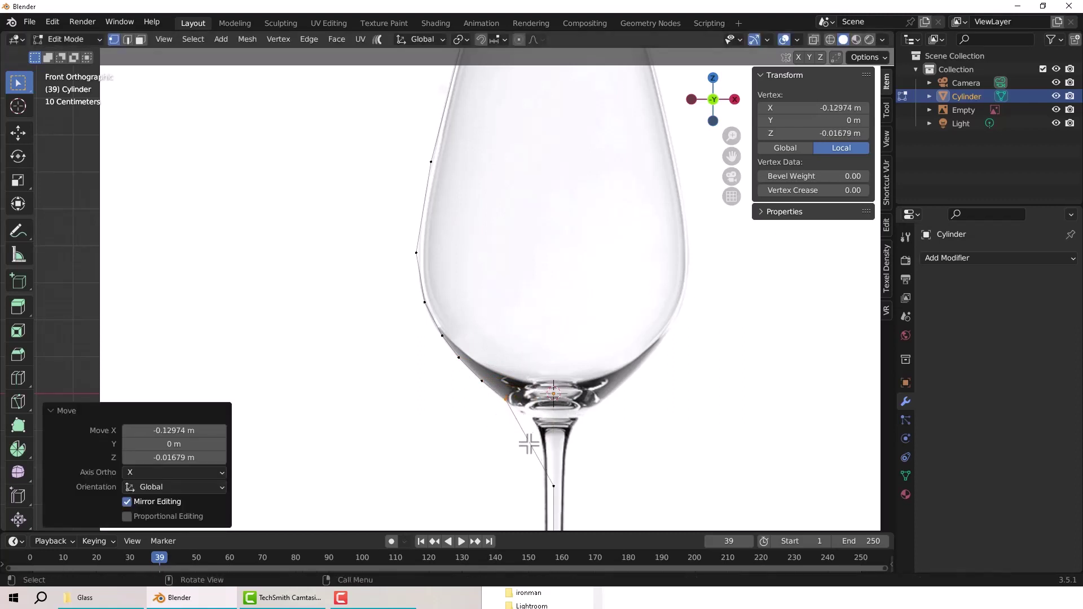
Step: Subdivide the edge running down the stem twice to add more profile vertices
{"action": "key", "text": "2"}
{"action": "left_click", "coordinate": [529, 444]}
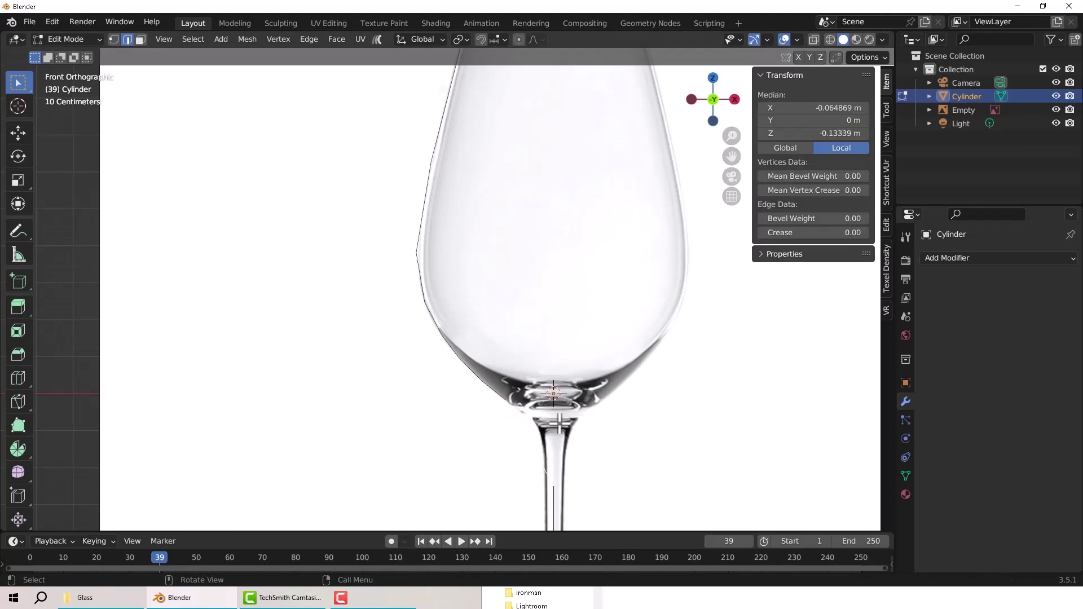
{"action": "right_click", "coordinate": [532, 436]}
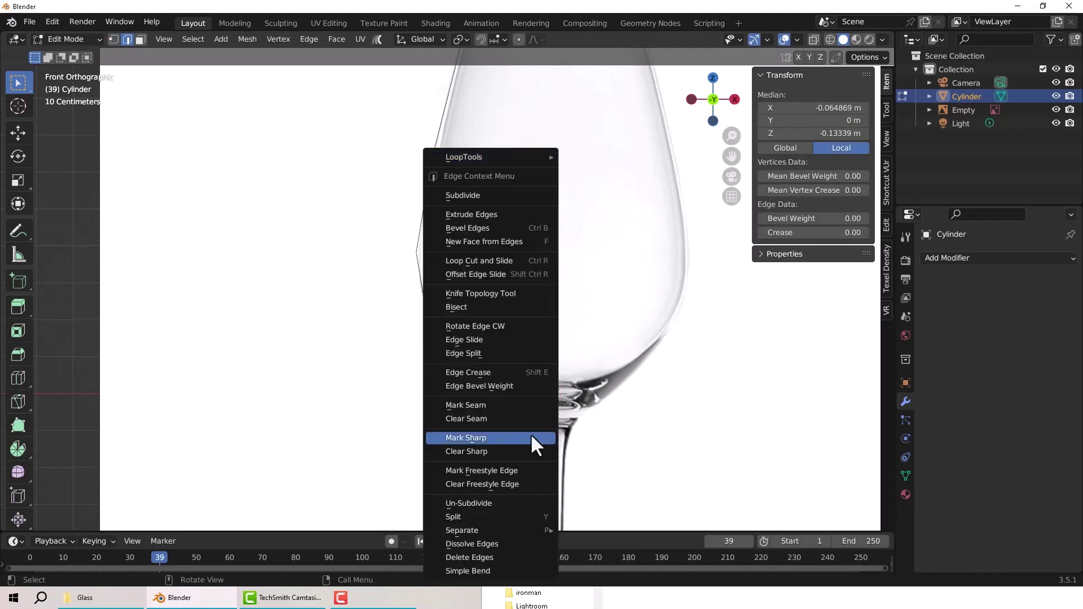
{"action": "left_click", "coordinate": [492, 199]}
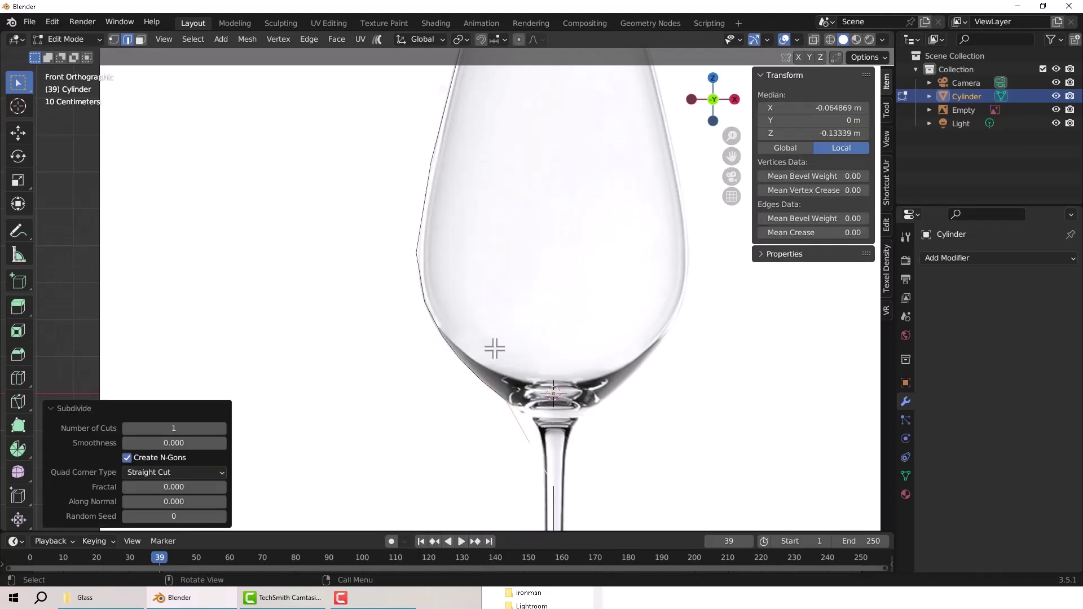
{"action": "right_click", "coordinate": [513, 419]}
{"action": "left_click", "coordinate": [453, 169]}
Step: Move the new stem vertices one by one onto the reference stem outline
{"action": "key", "text": "1"}
{"action": "left_click", "coordinate": [527, 305]}
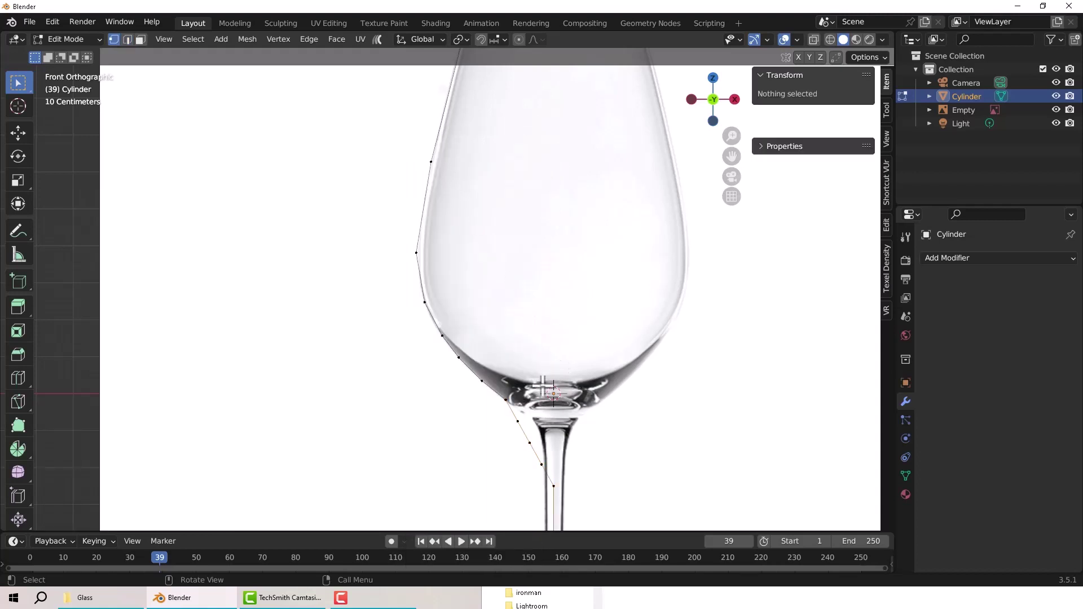
{"action": "left_click", "coordinate": [518, 421]}
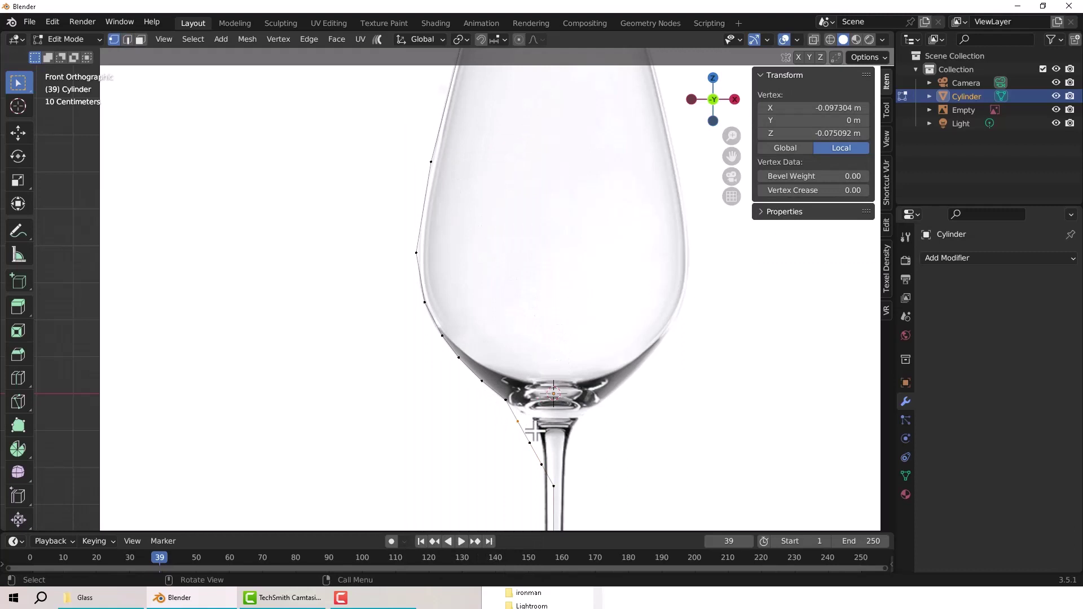
{"action": "key", "text": "g"}
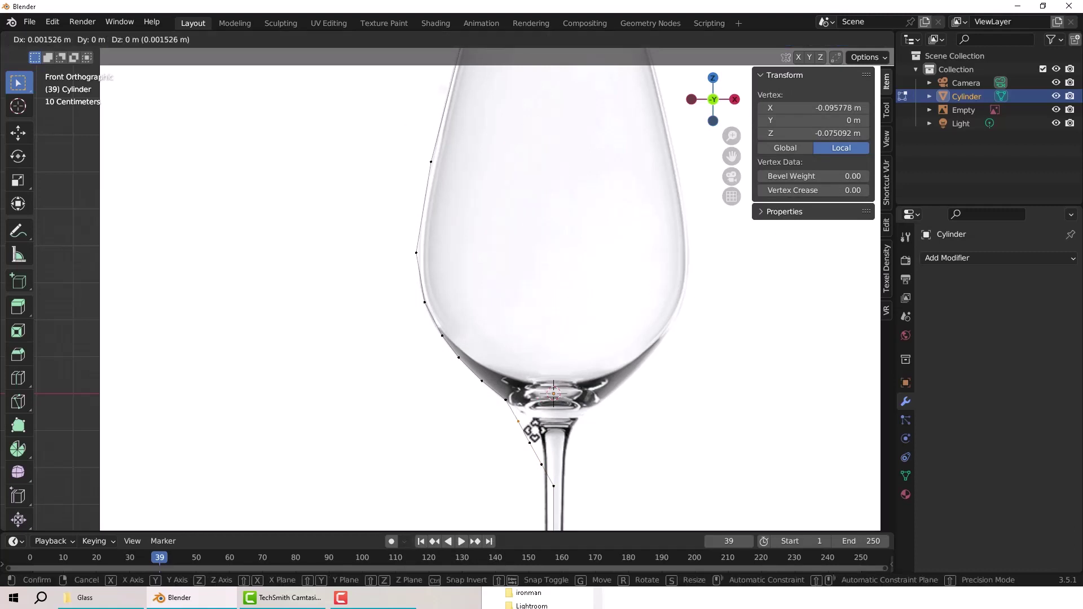
{"action": "left_click", "coordinate": [530, 438]}
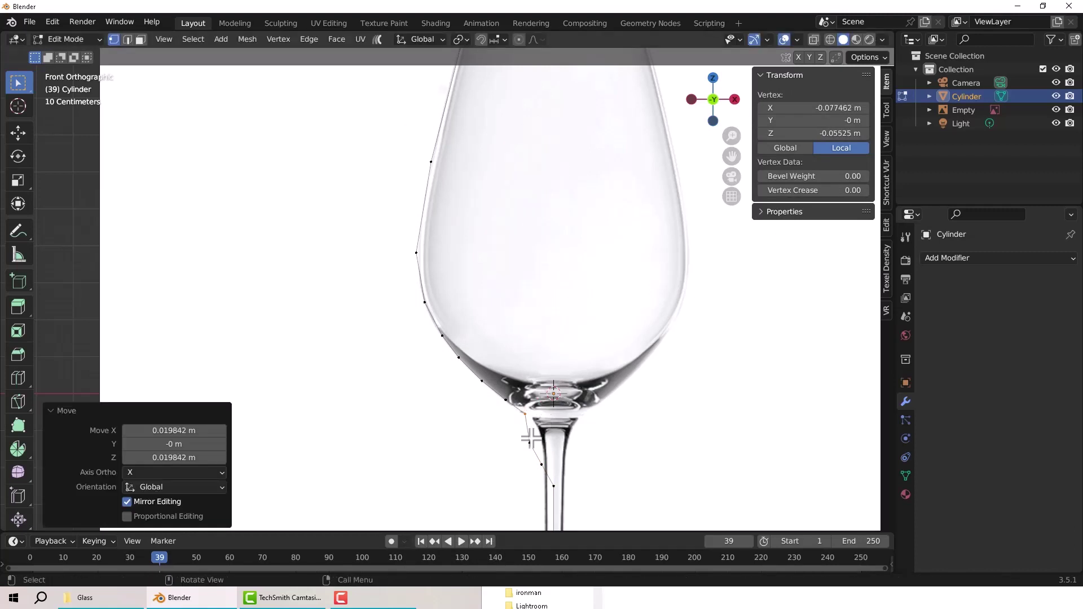
{"action": "key", "text": "g"}
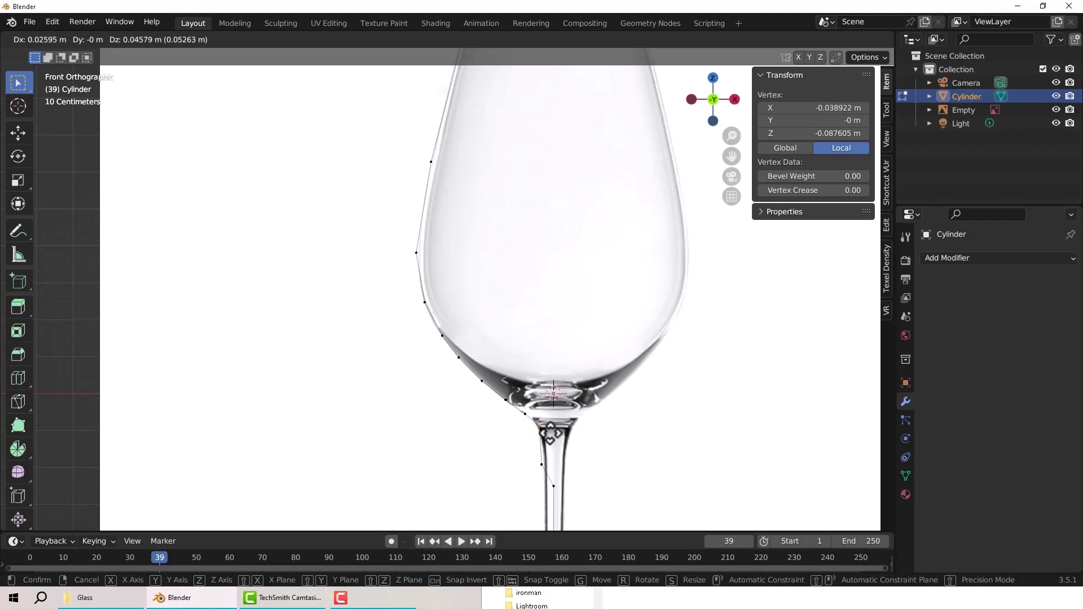
{"action": "left_click", "coordinate": [550, 433]}
{"action": "key", "text": "g"}
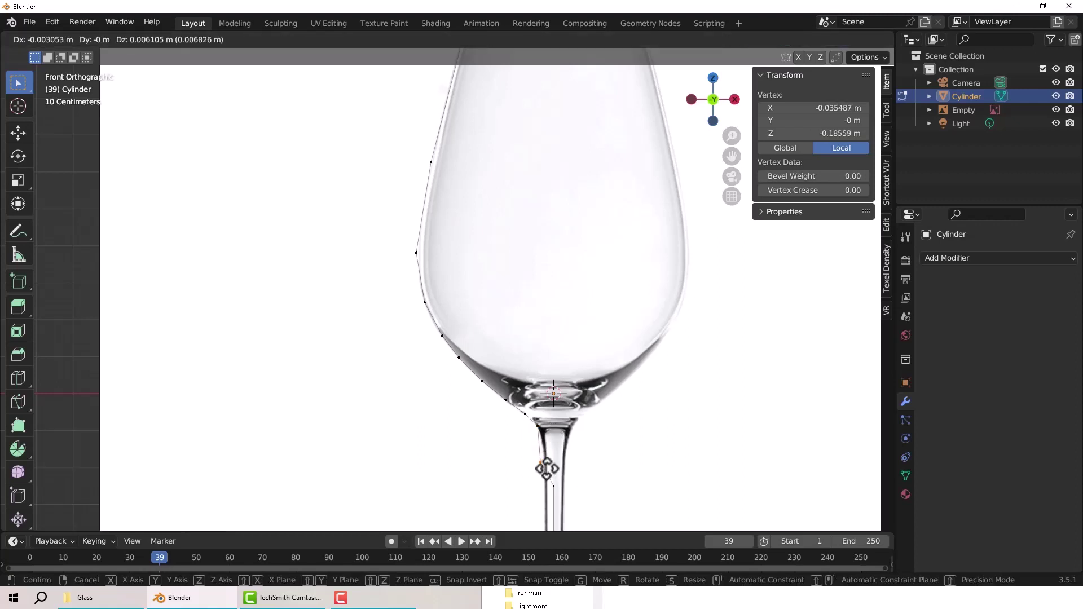
{"action": "left_click", "coordinate": [548, 468]}
{"action": "key", "text": "g"}
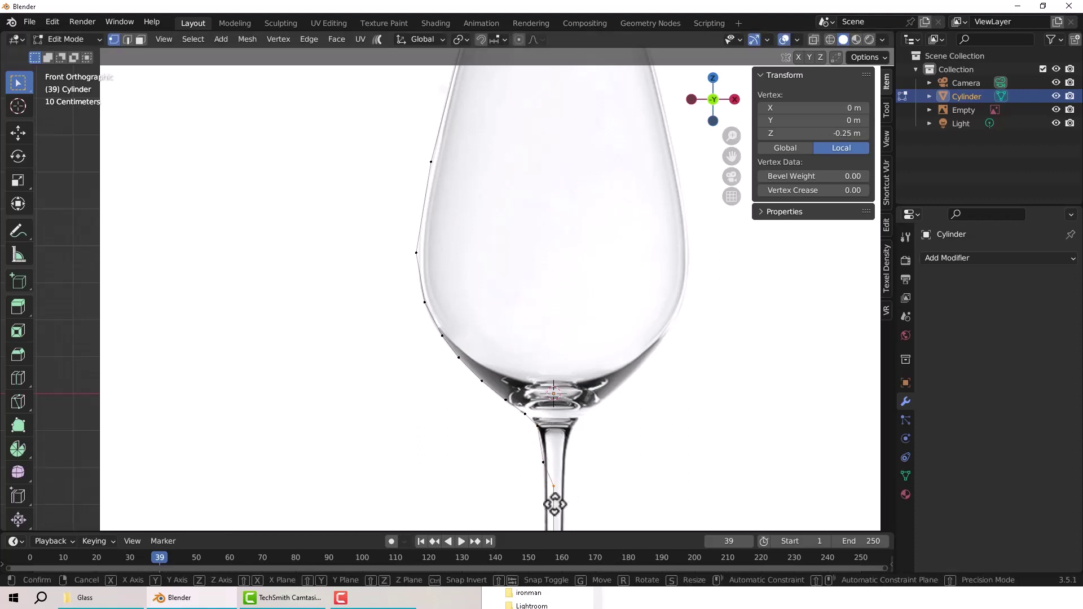
{"action": "left_click", "coordinate": [548, 508]}
Step: Adjust a mid-stem vertex and a lower stem vertex to follow the reference outline
{"action": "scroll", "coordinate": [628, 479], "scroll_direction": "down", "scroll_amount": 2}
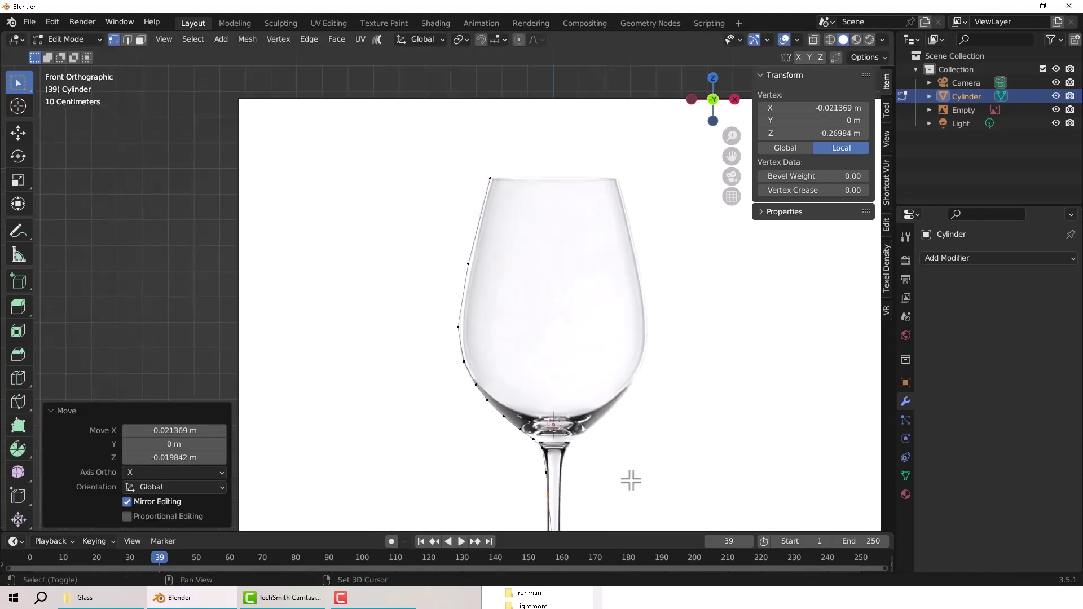
{"action": "scroll", "coordinate": [638, 307], "scroll_direction": "down", "scroll_amount": 3, "text": "shift"}
{"action": "scroll", "coordinate": [561, 393], "scroll_direction": "up", "scroll_amount": 3}
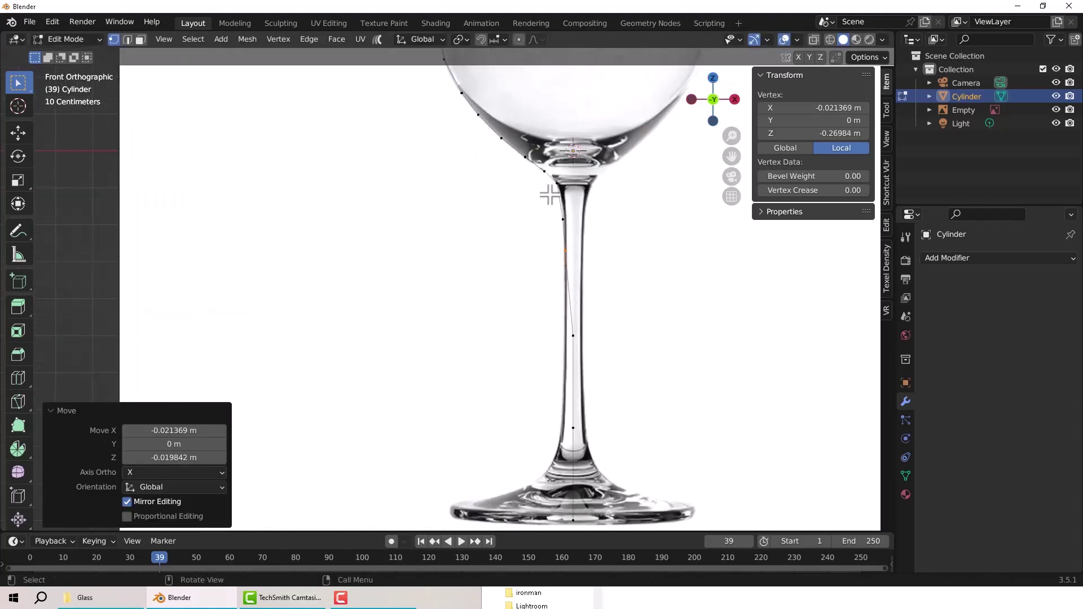
{"action": "left_click", "coordinate": [588, 364]}
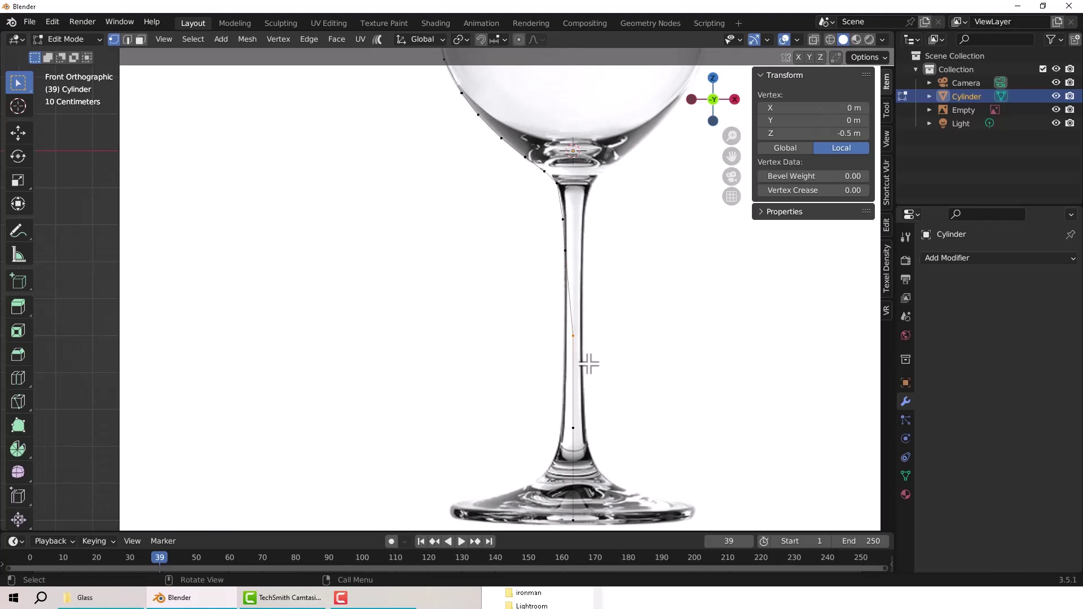
{"action": "key", "text": "g"}
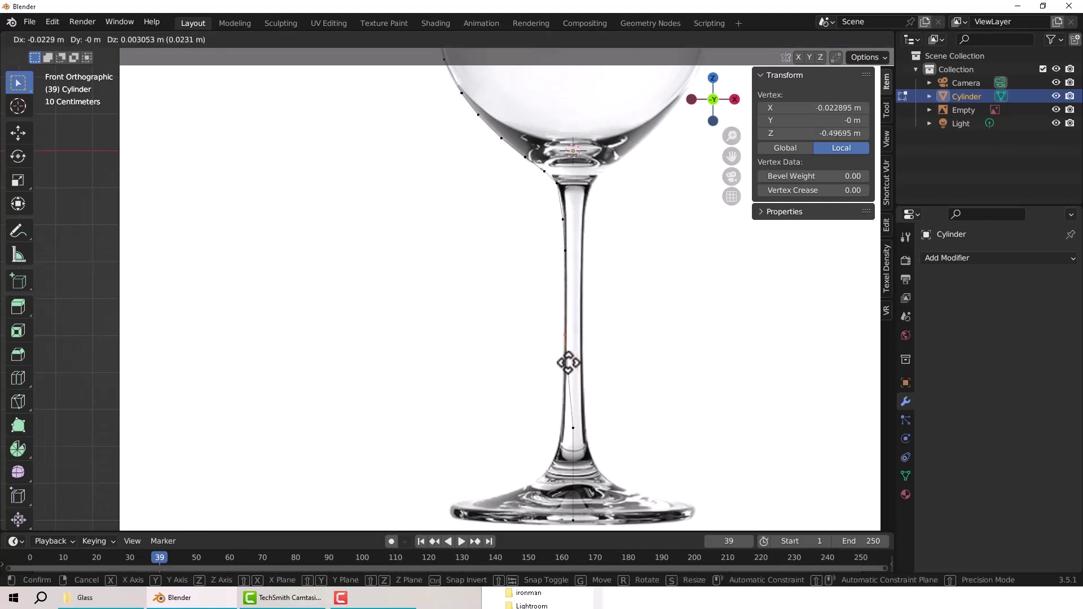
{"action": "left_click", "coordinate": [570, 362]}
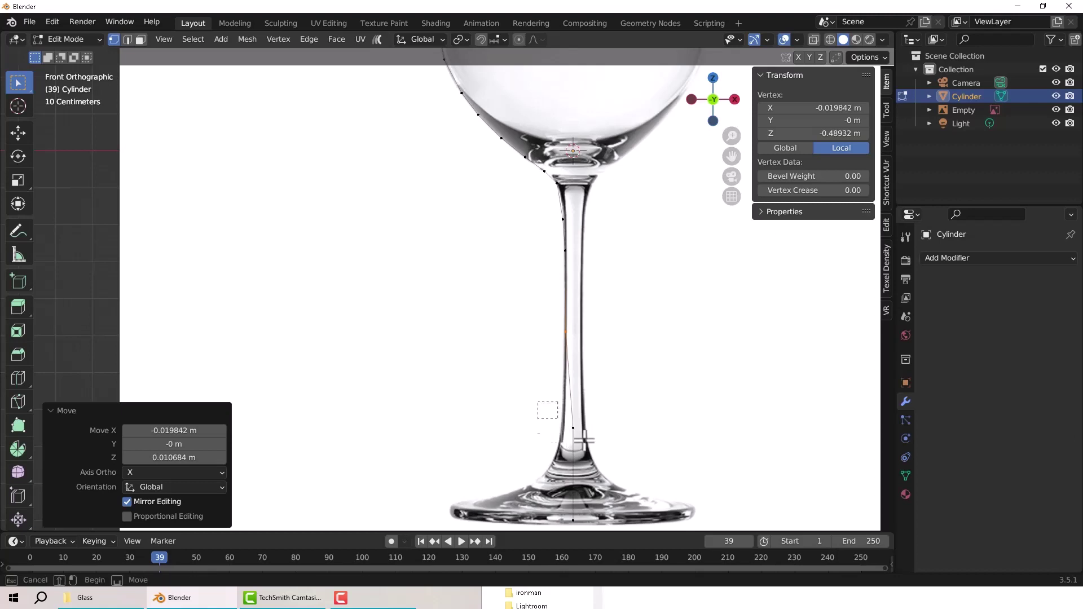
{"action": "left_click", "coordinate": [587, 446]}
{"action": "key", "text": "g"}
{"action": "left_click", "coordinate": [591, 446]}
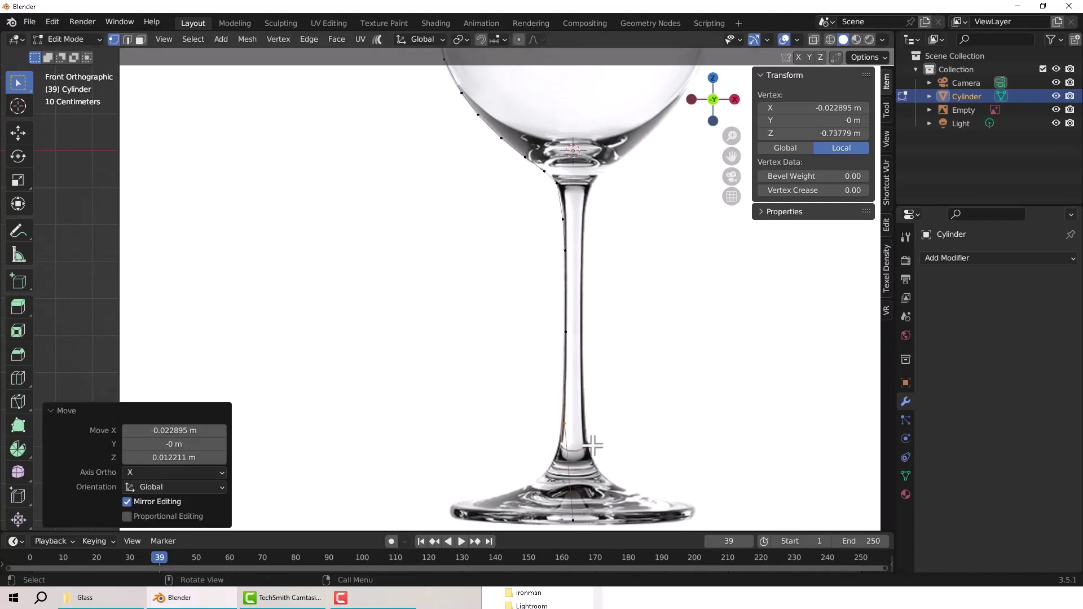
Step: In front view, raise the bottom vertex to where the stem meets the foot
{"action": "middle_click_drag", "start_coordinate": [603, 493], "coordinate": [614, 437]}
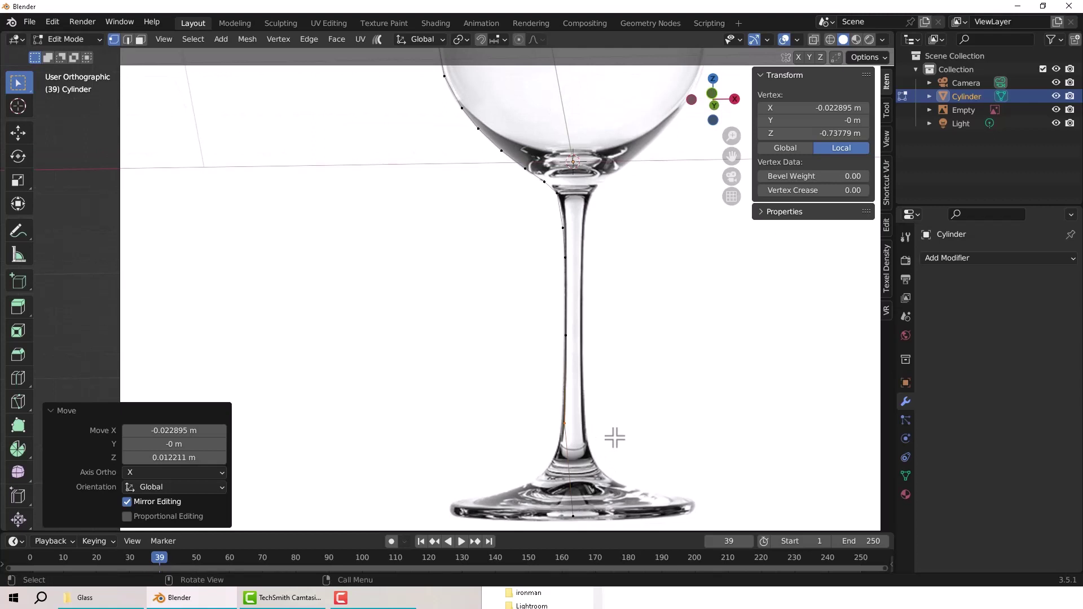
{"action": "key", "text": "KP_1"}
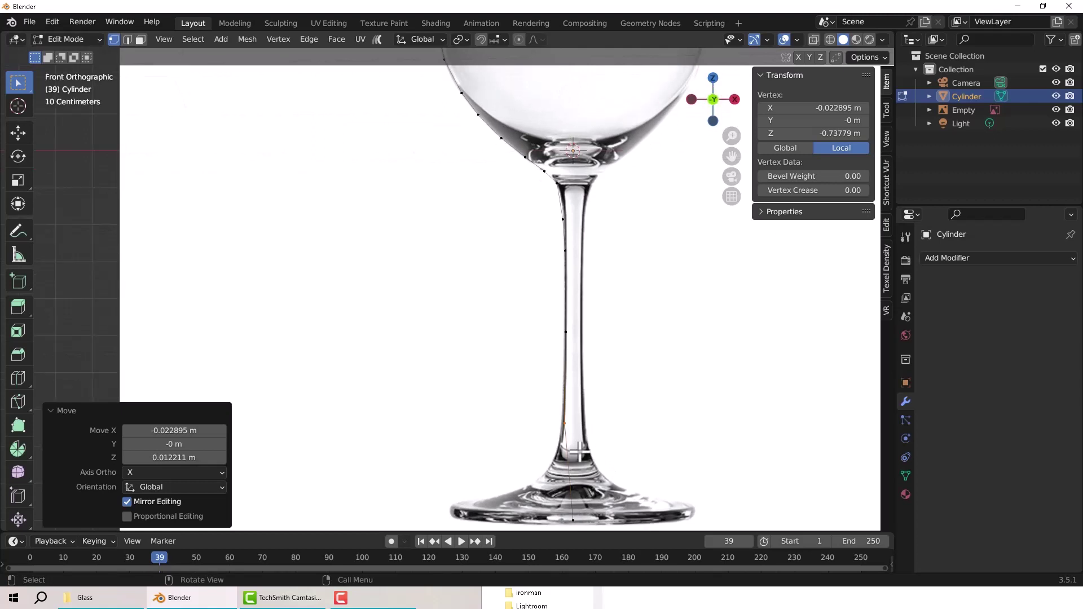
{"action": "left_click", "coordinate": [581, 521]}
{"action": "key", "text": "g"}
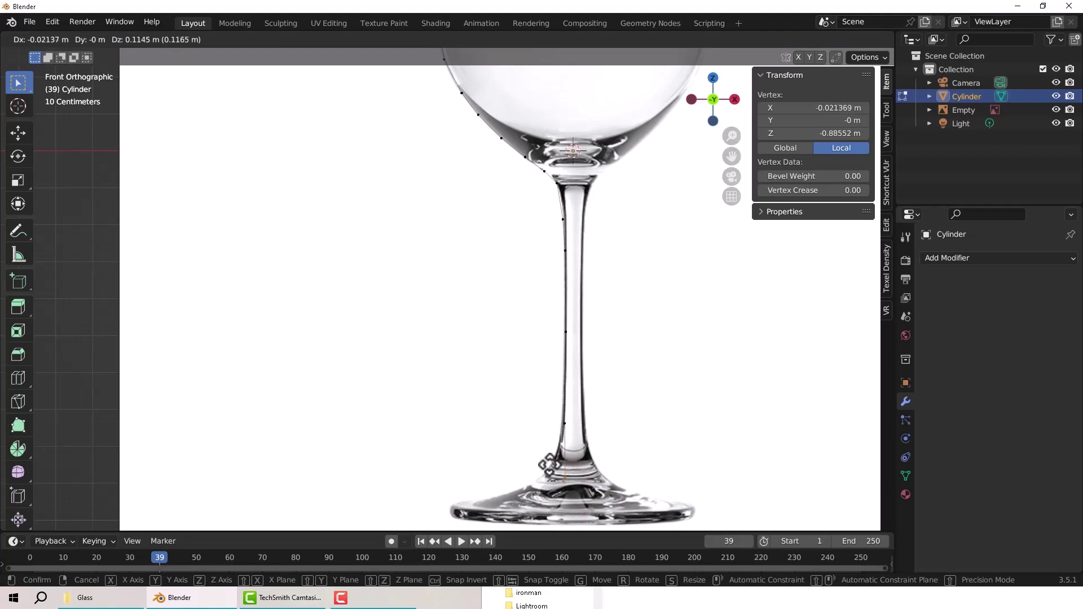
{"action": "left_click", "coordinate": [540, 445]}
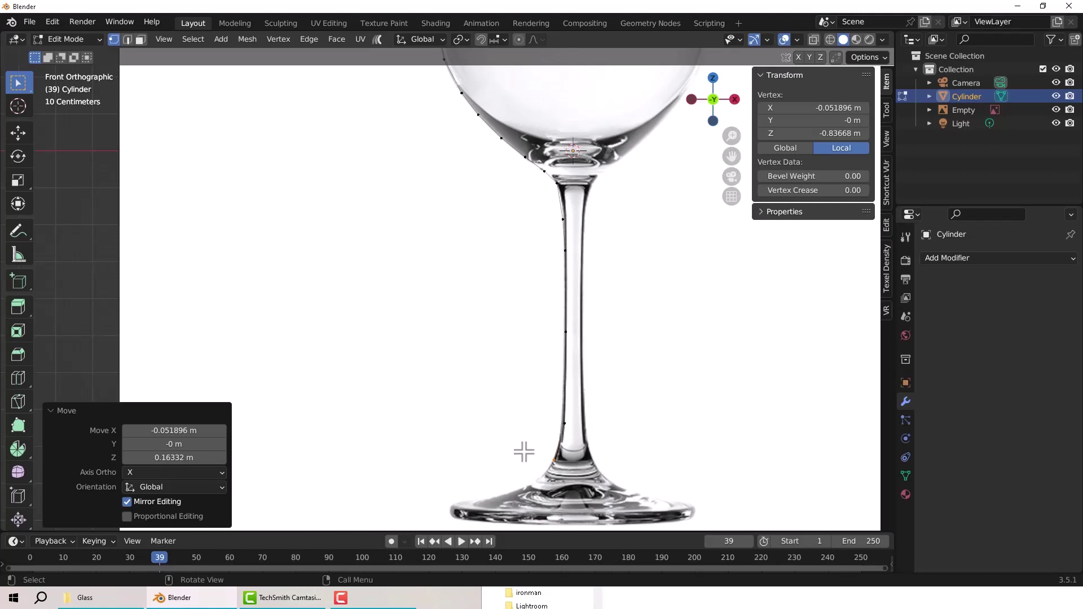
Step: Extrude vertices out along the top of the foot to its outer and bottom edges
{"action": "key", "text": "g"}
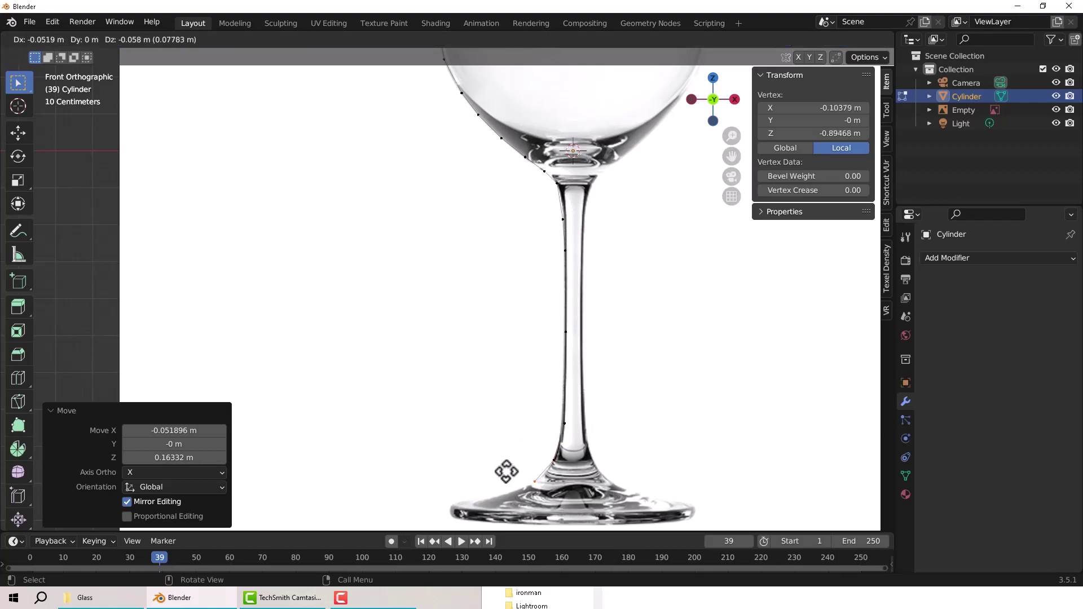
{"action": "left_click", "coordinate": [513, 468]}
{"action": "key", "text": "e"}
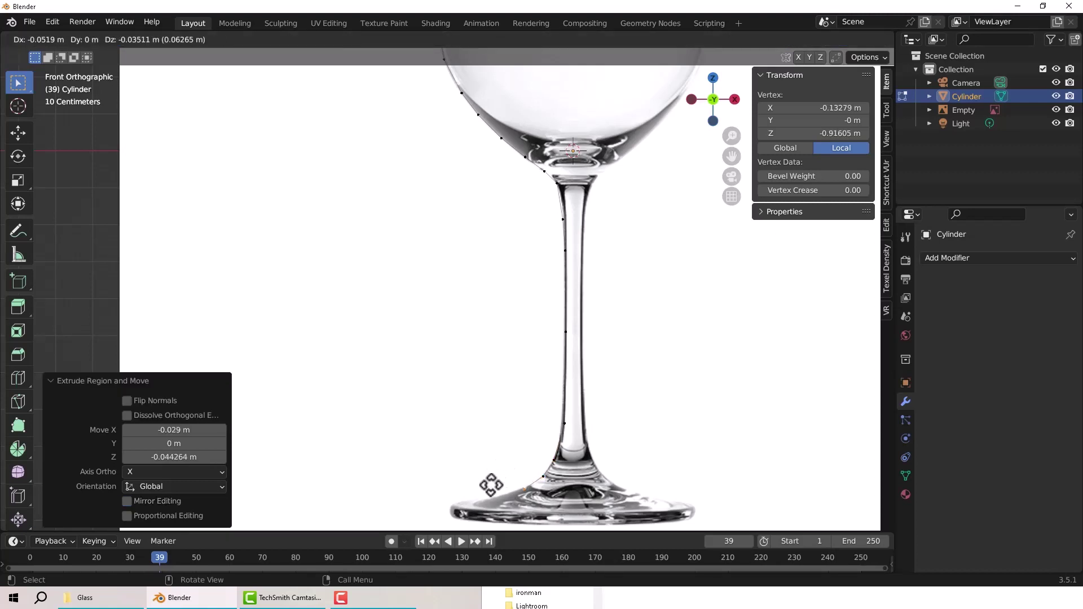
{"action": "left_click", "coordinate": [443, 498]}
{"action": "key", "text": "e"}
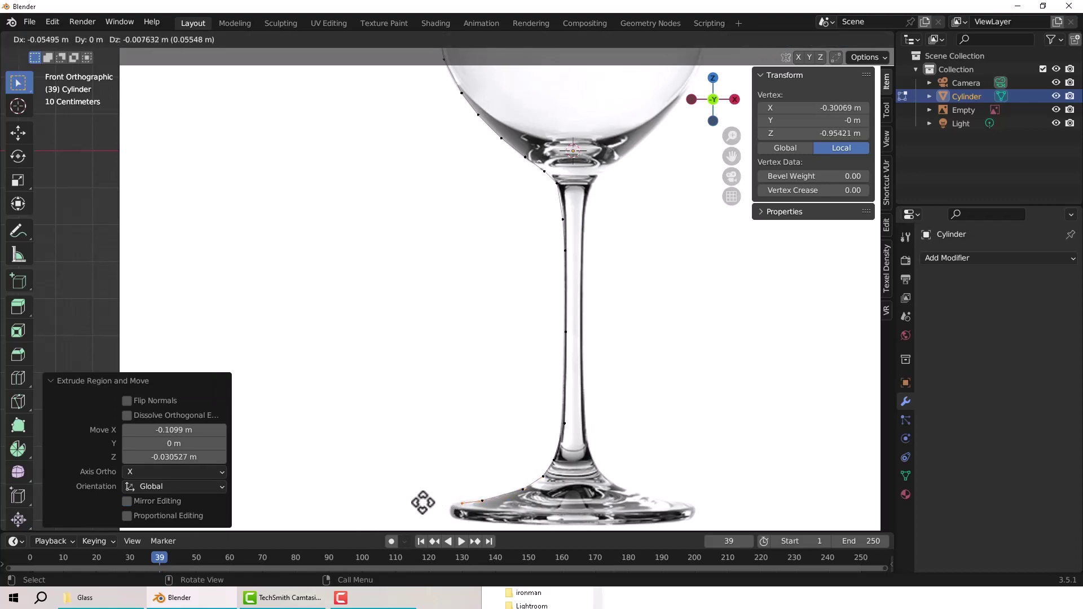
{"action": "left_click", "coordinate": [415, 504]}
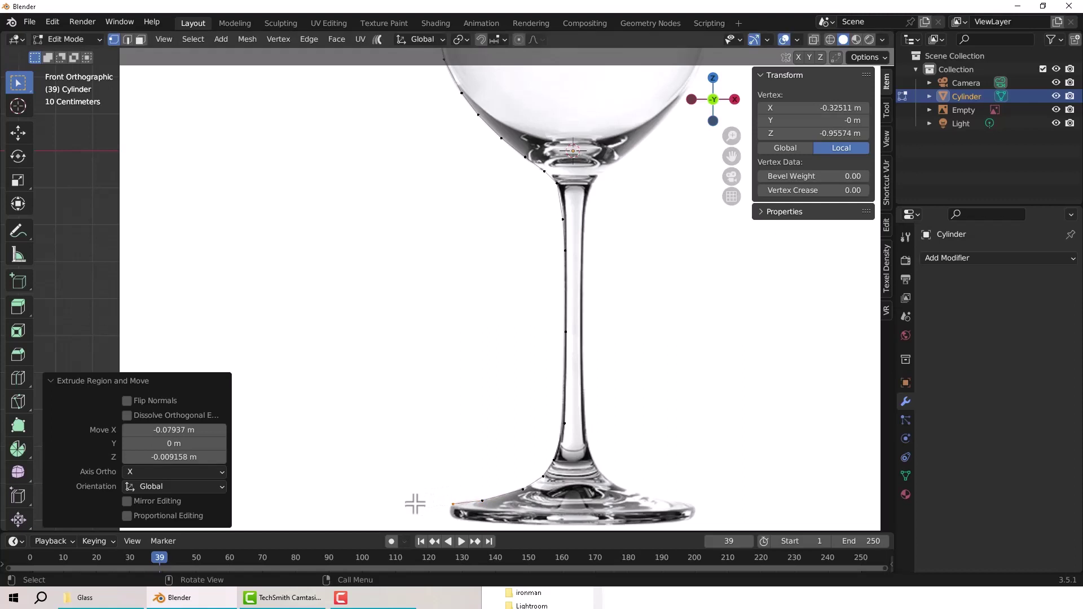
{"action": "key", "text": "e"}
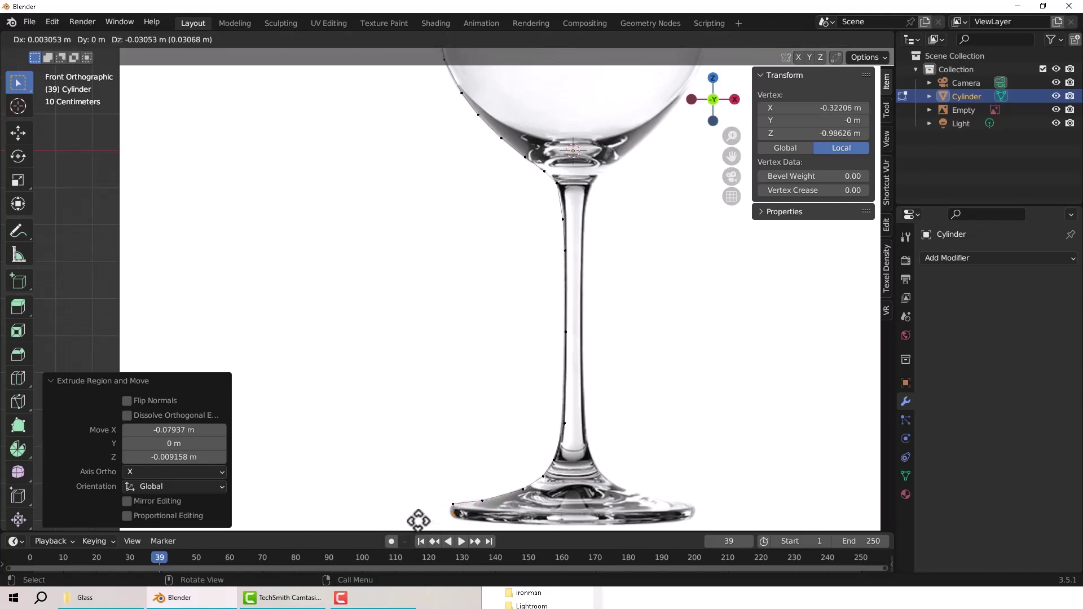
{"action": "left_click", "coordinate": [420, 520]}
Step: Extrude a final vertex horizontally under the foot back toward the centre axis
{"action": "key", "text": "e"}
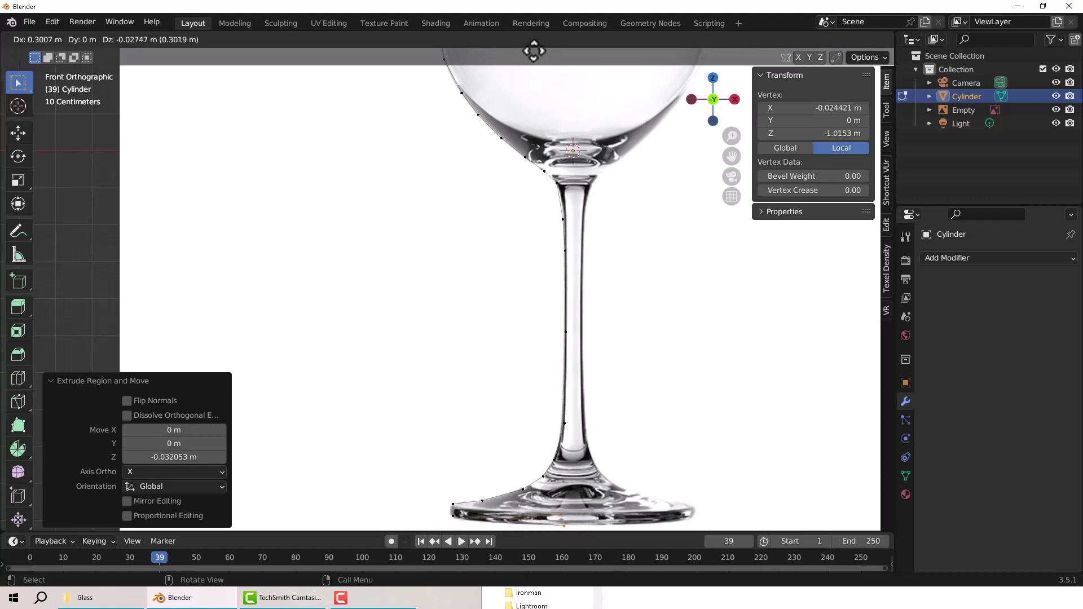
{"action": "key", "text": "x"}
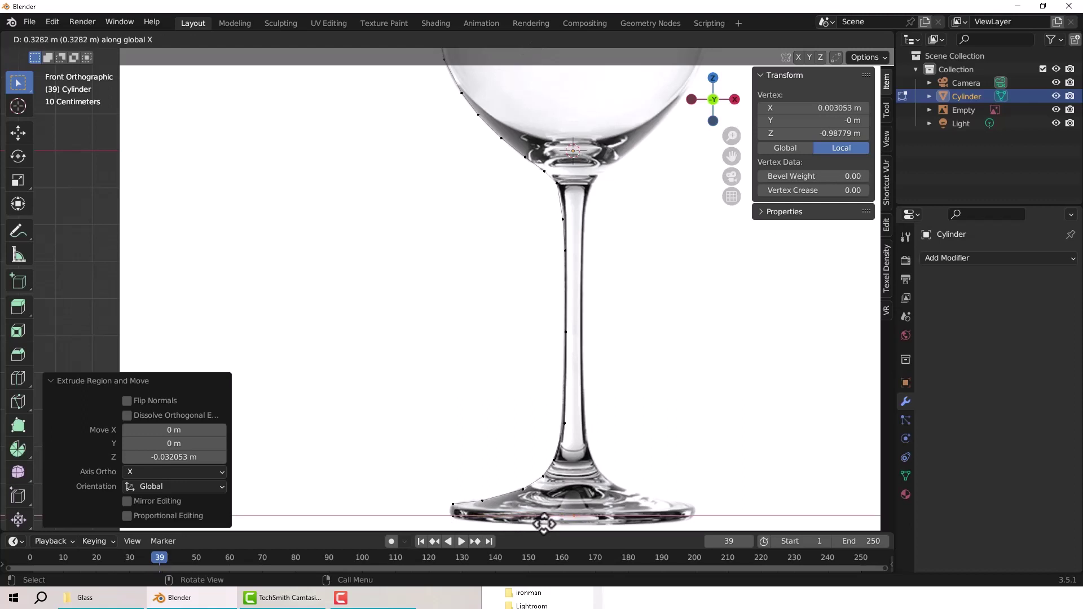
{"action": "left_click", "coordinate": [544, 524]}
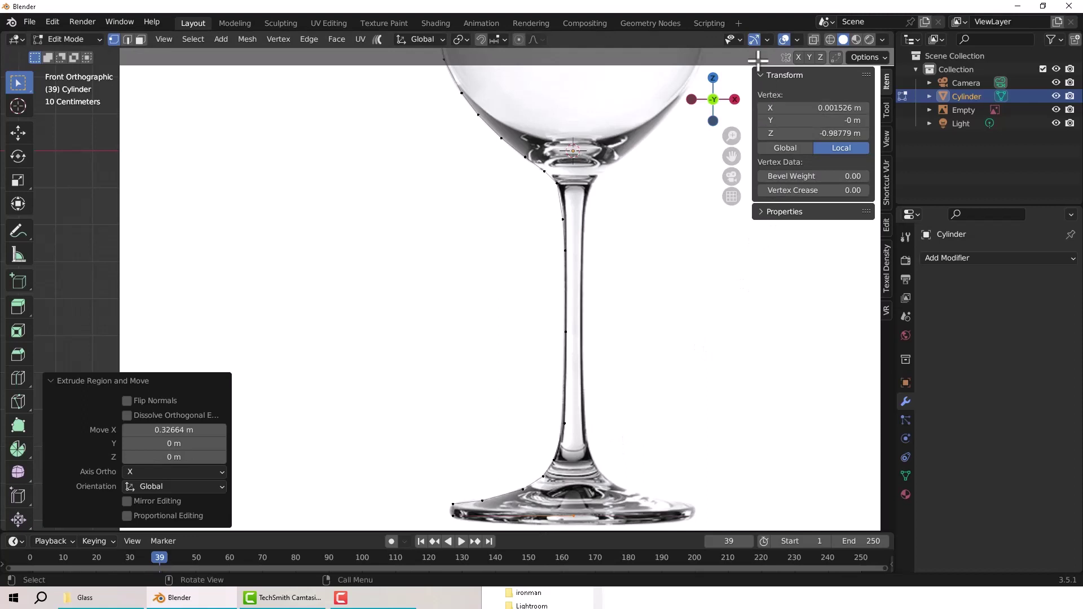
{"action": "left_click", "coordinate": [801, 108]}
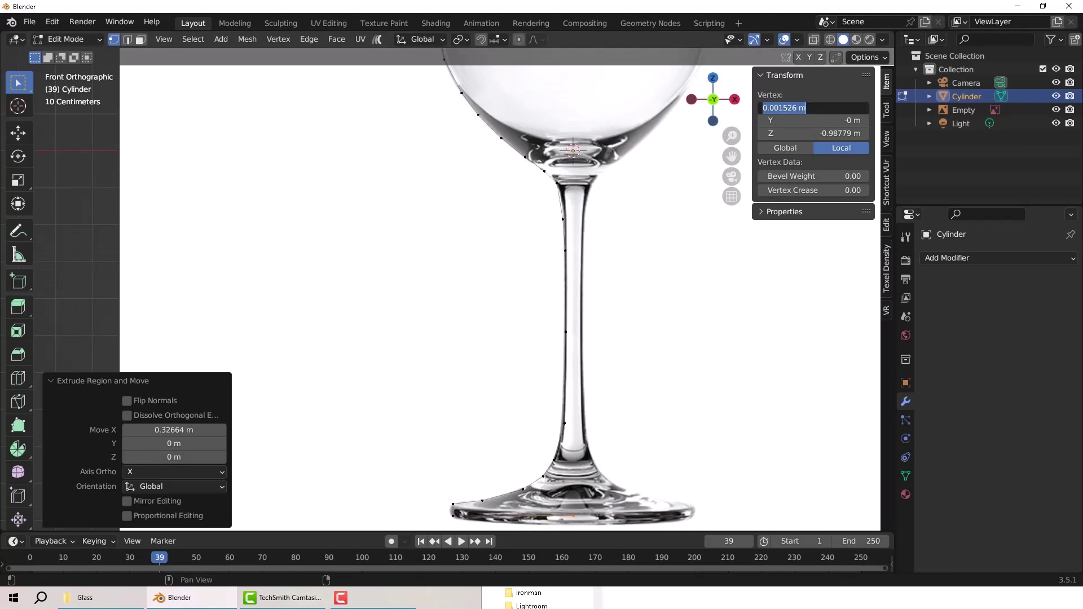
Step: Set the last base vertex's X coordinate to 0 m and frame the whole glass
{"action": "type", "text": "0"}
{"action": "key", "text": "Return"}
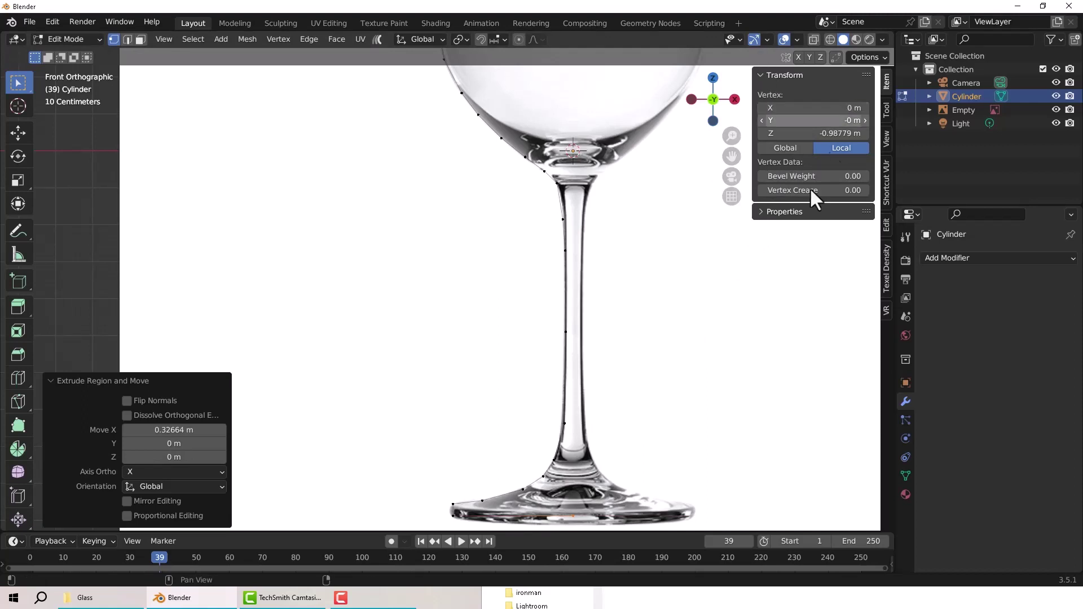
{"action": "scroll", "coordinate": [671, 356], "scroll_direction": "down", "scroll_amount": 2}
{"action": "middle_click_drag", "start_coordinate": [662, 350], "coordinate": [581, 421], "text": "shift"}
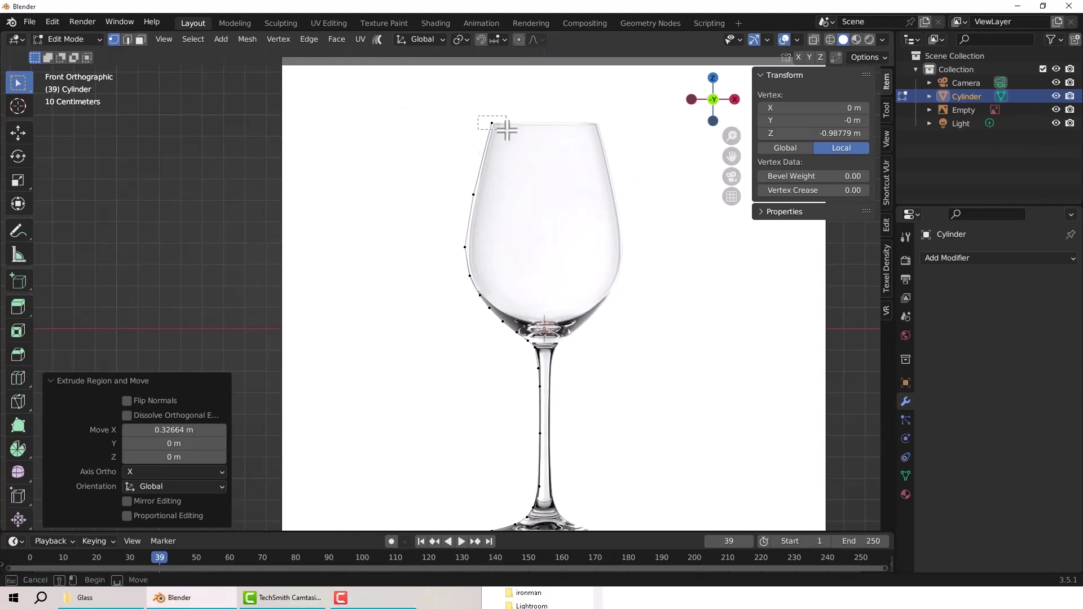
Step: Select the top rim vertex of the bowl and start a new vertex from it
{"action": "left_click", "coordinate": [492, 123]}
{"action": "scroll", "coordinate": [472, 176], "scroll_direction": "up", "scroll_amount": 3}
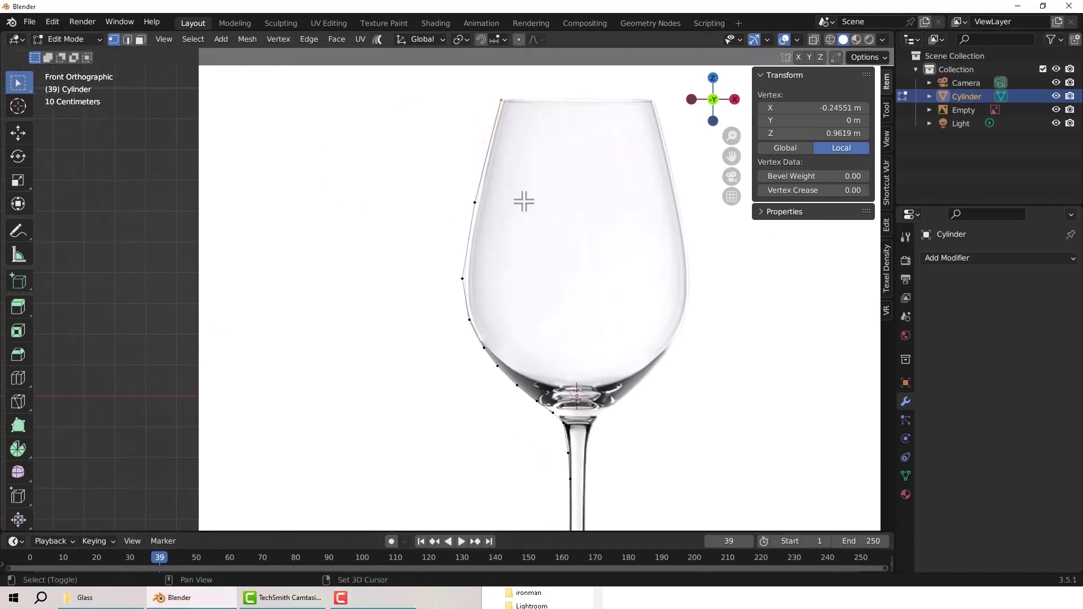
{"action": "scroll", "coordinate": [497, 234], "scroll_direction": "up", "scroll_amount": 4}
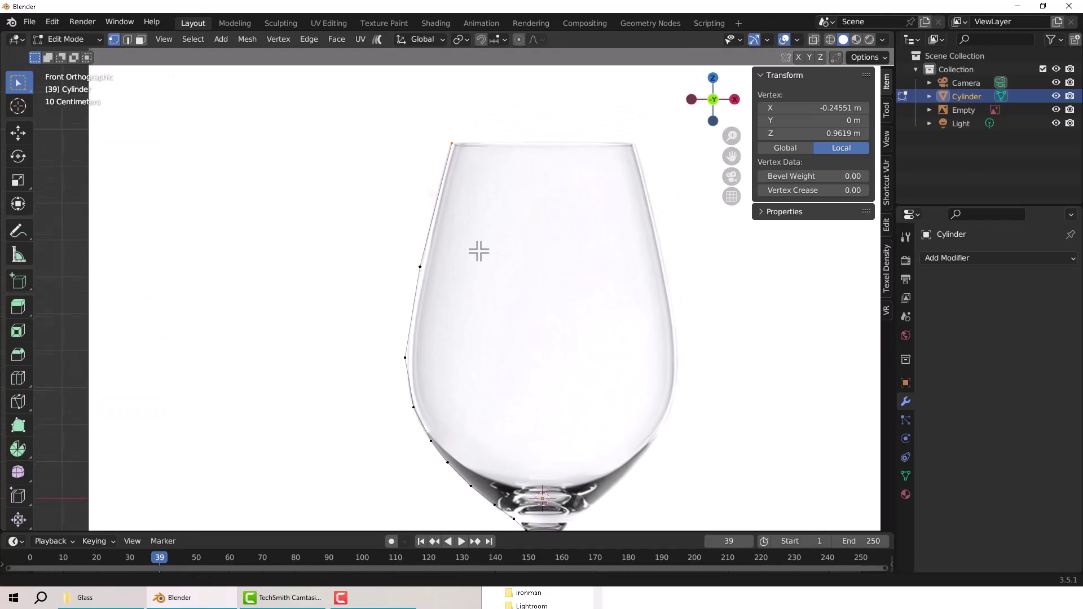
{"action": "key", "text": "g"}
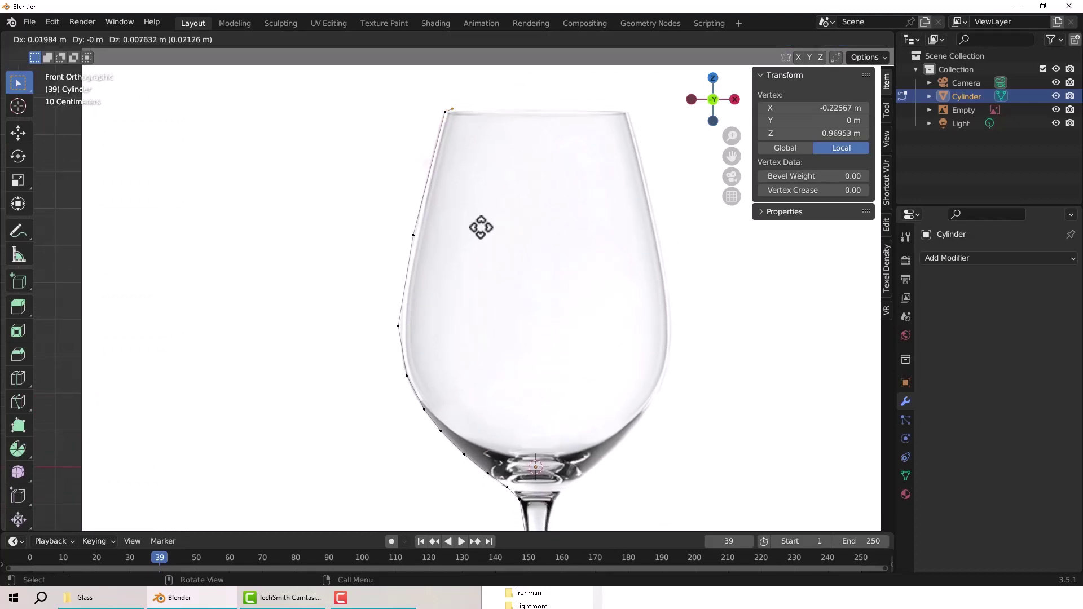
Step: Fix the rim wall thickness and extrude the first inner-wall vertices down the bowl side
{"action": "key", "text": "x"}
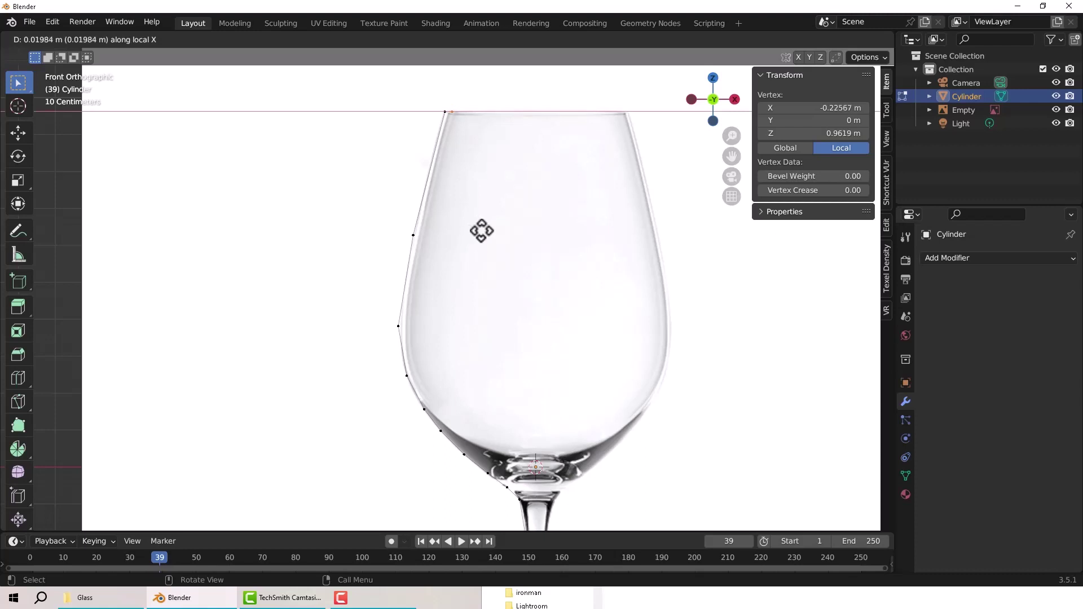
{"action": "left_click", "coordinate": [482, 229]}
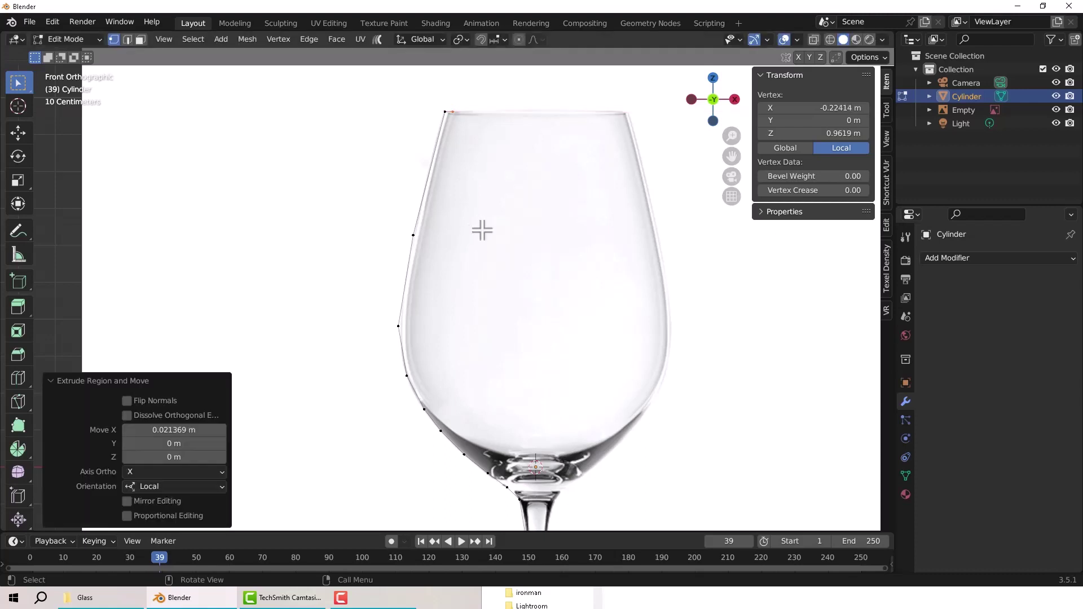
{"action": "key", "text": "g"}
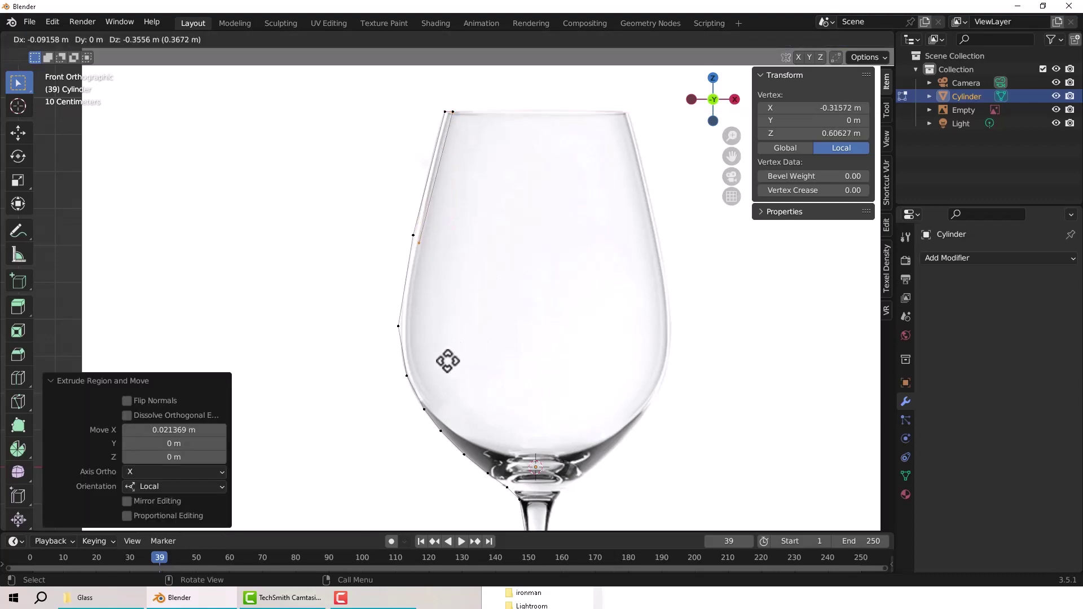
{"action": "left_click", "coordinate": [450, 361]}
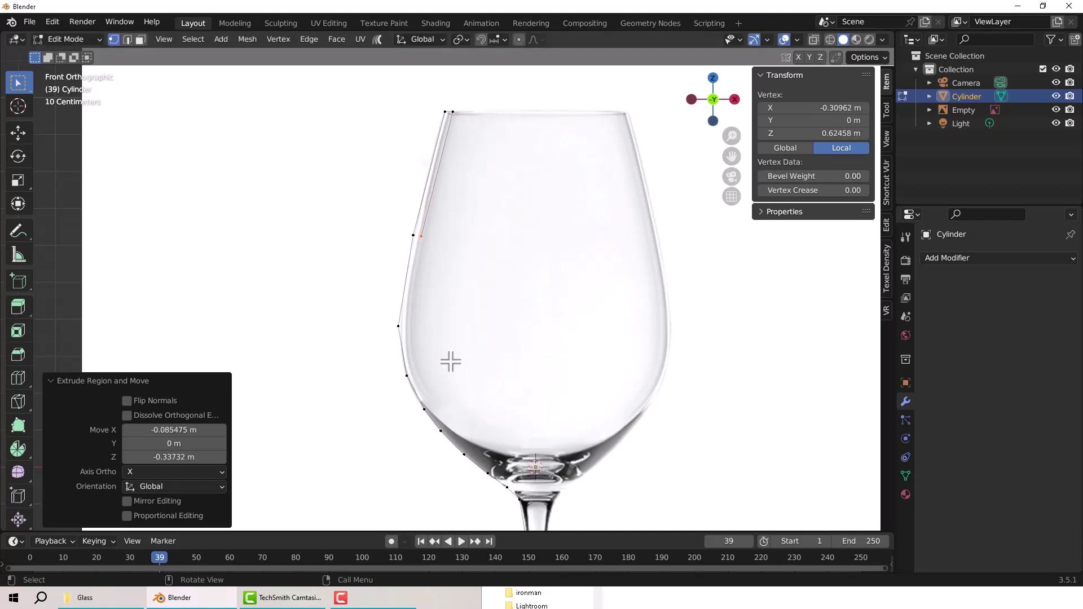
{"action": "key", "text": "g"}
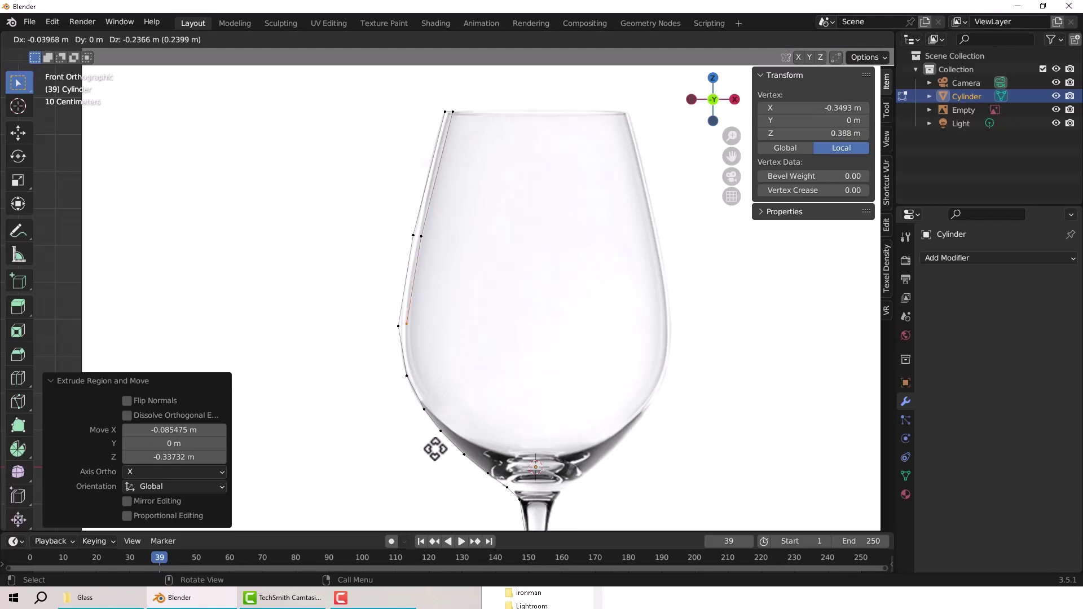
{"action": "left_click", "coordinate": [435, 449]}
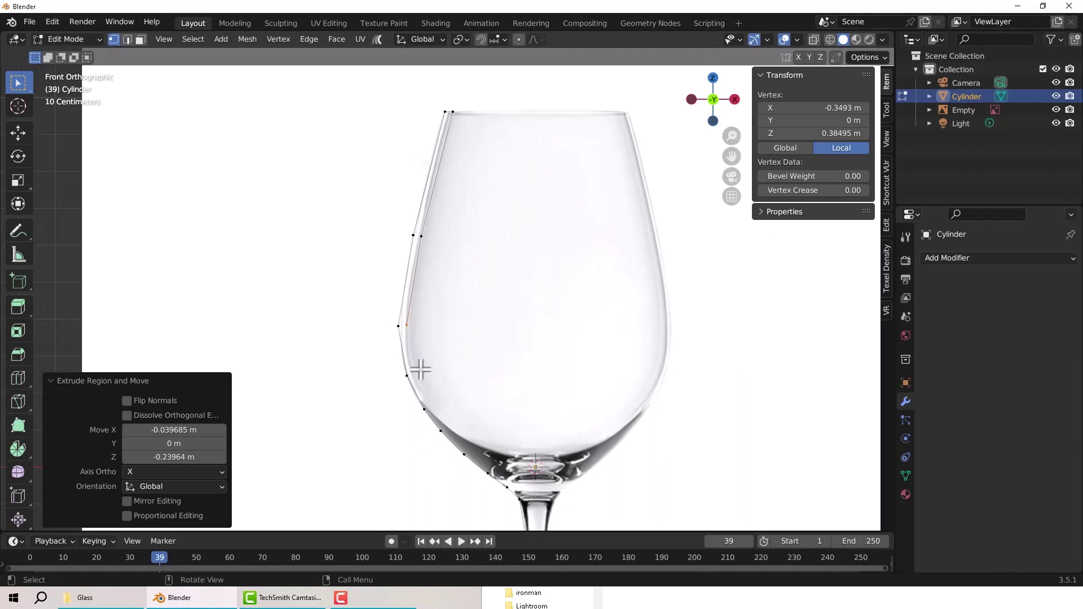
Step: Continue the inner wall around the bowl's lower curve toward its bottom
{"action": "key", "text": "e"}
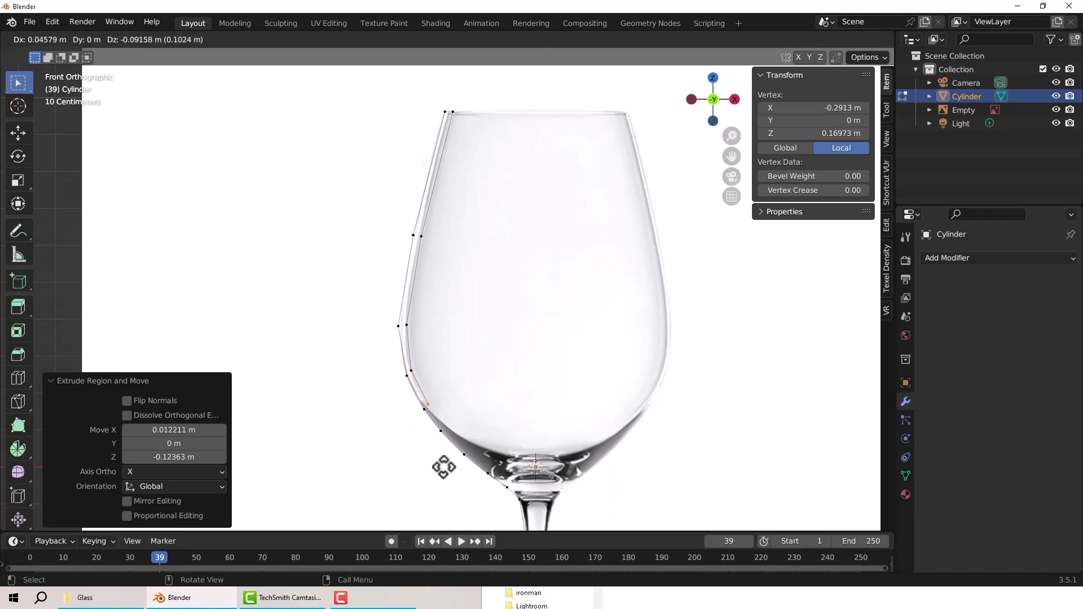
{"action": "left_click", "coordinate": [465, 493]}
{"action": "key", "text": "e"}
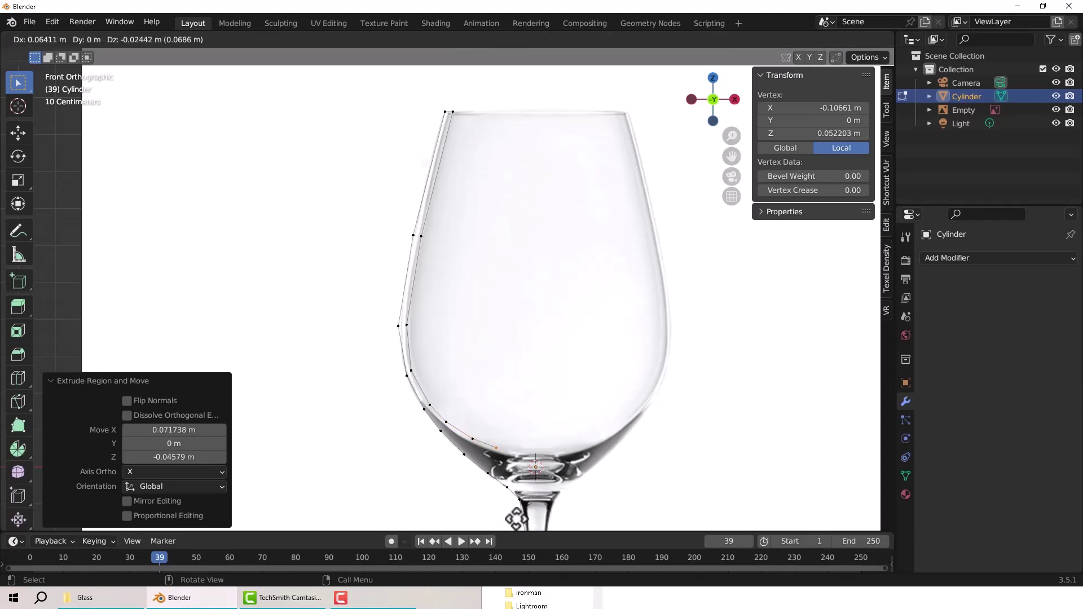
{"action": "left_click", "coordinate": [516, 518]}
{"action": "key", "text": "e"}
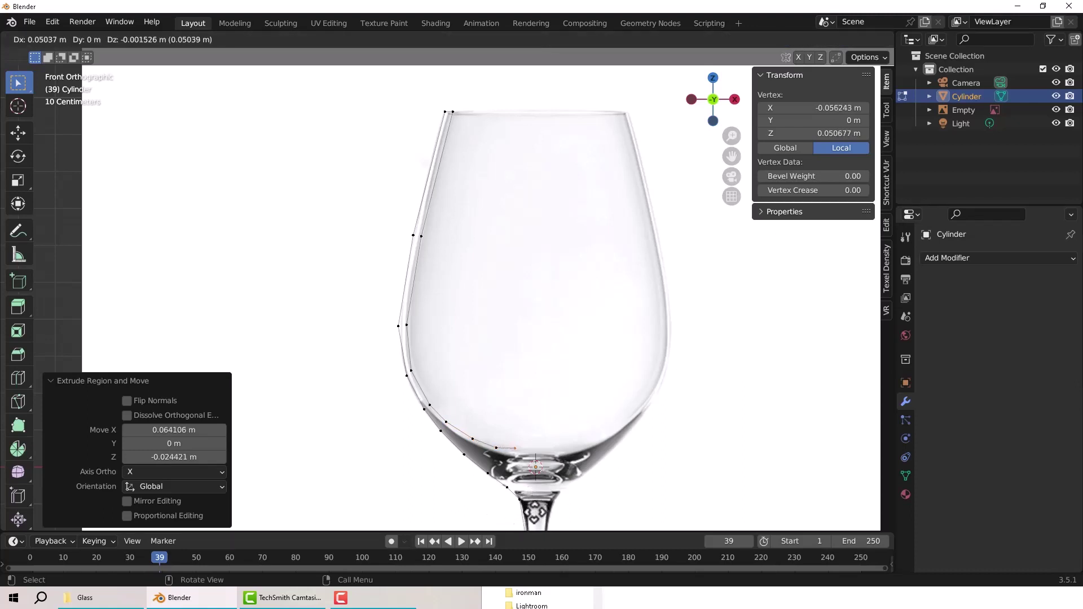
{"action": "left_click", "coordinate": [535, 514]}
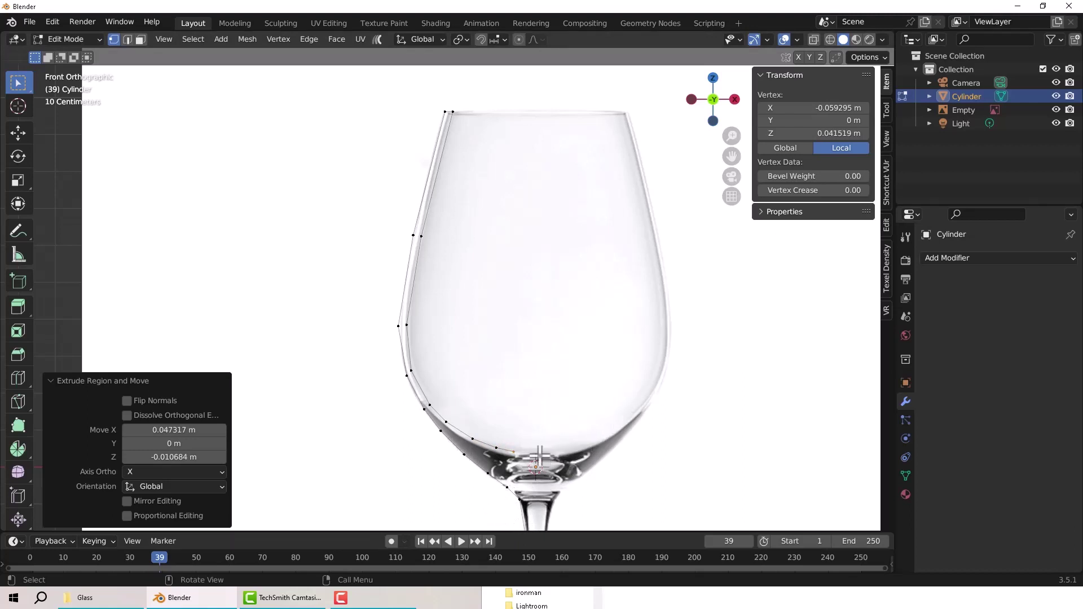
Step: Extrude one last vertex and set its X coordinate to 0 m on the centre axis
{"action": "key", "text": "e"}
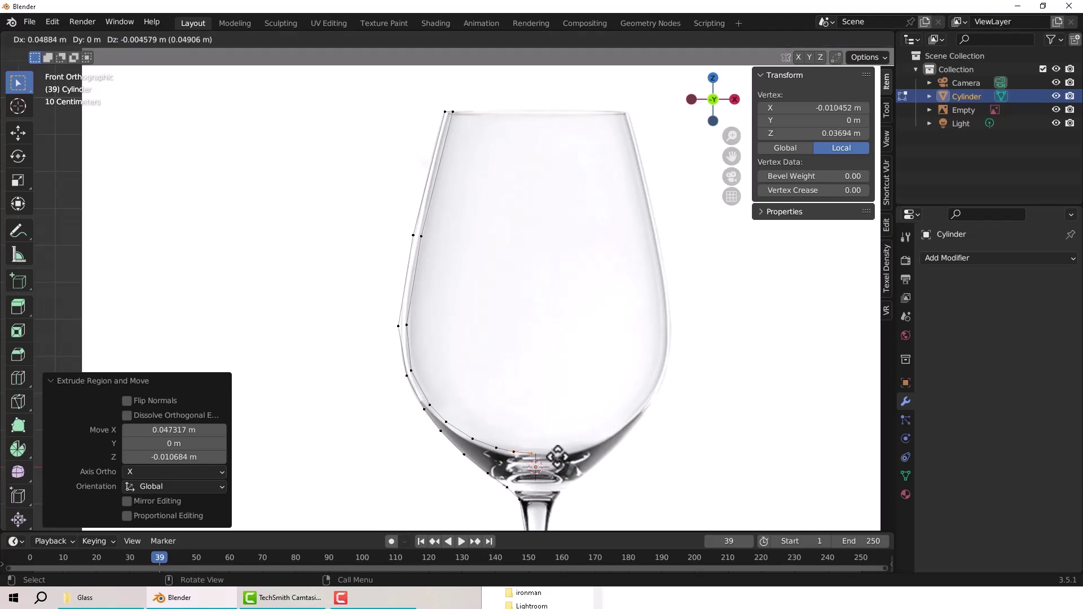
{"action": "left_click", "coordinate": [560, 455]}
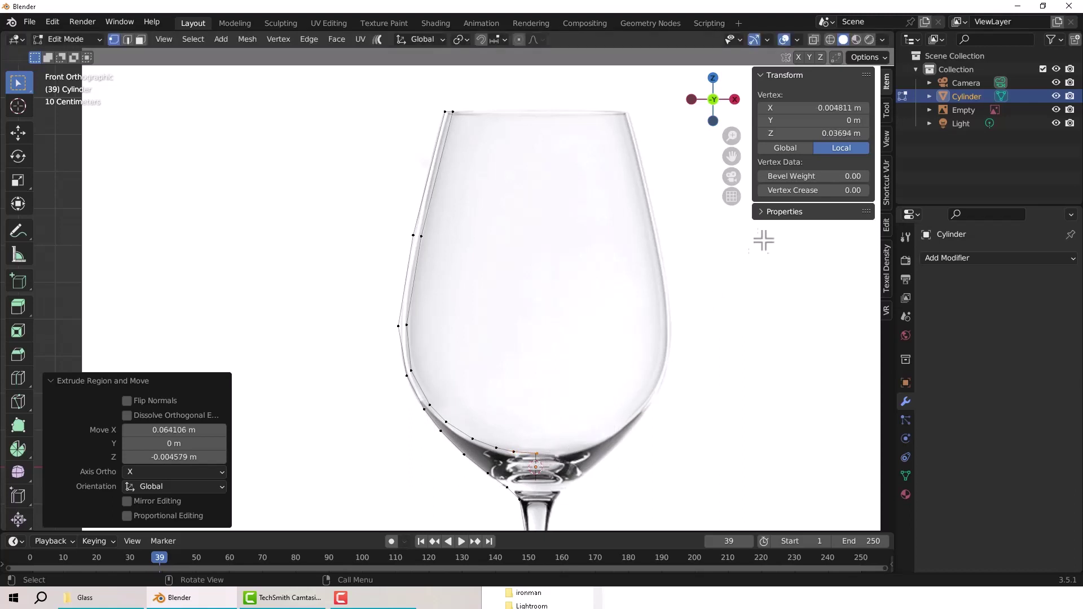
{"action": "left_click", "coordinate": [841, 108]}
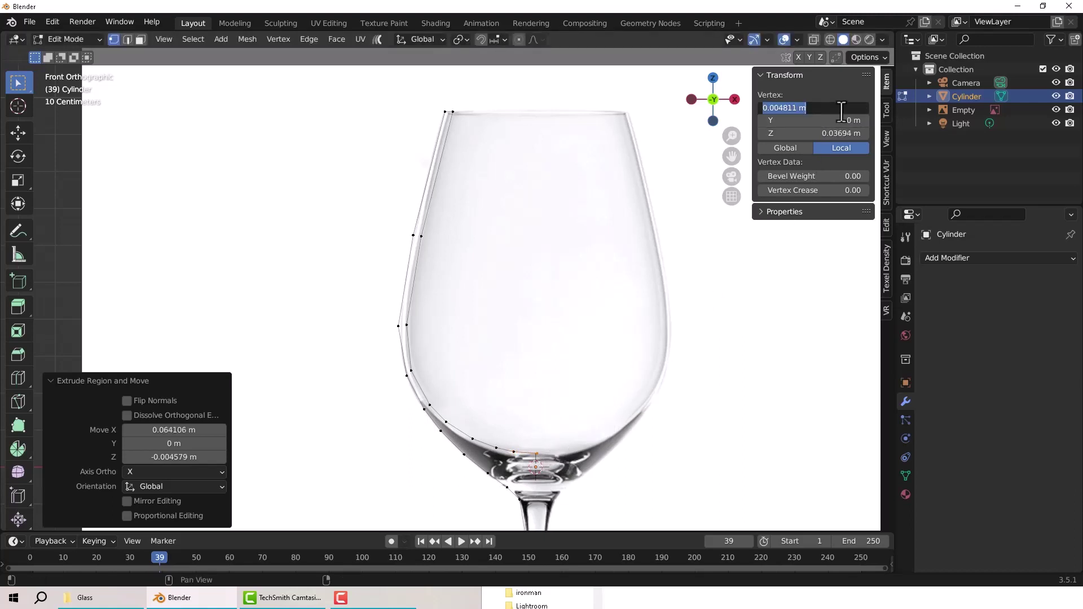
{"action": "type", "text": "0"}
{"action": "key", "text": "Return"}
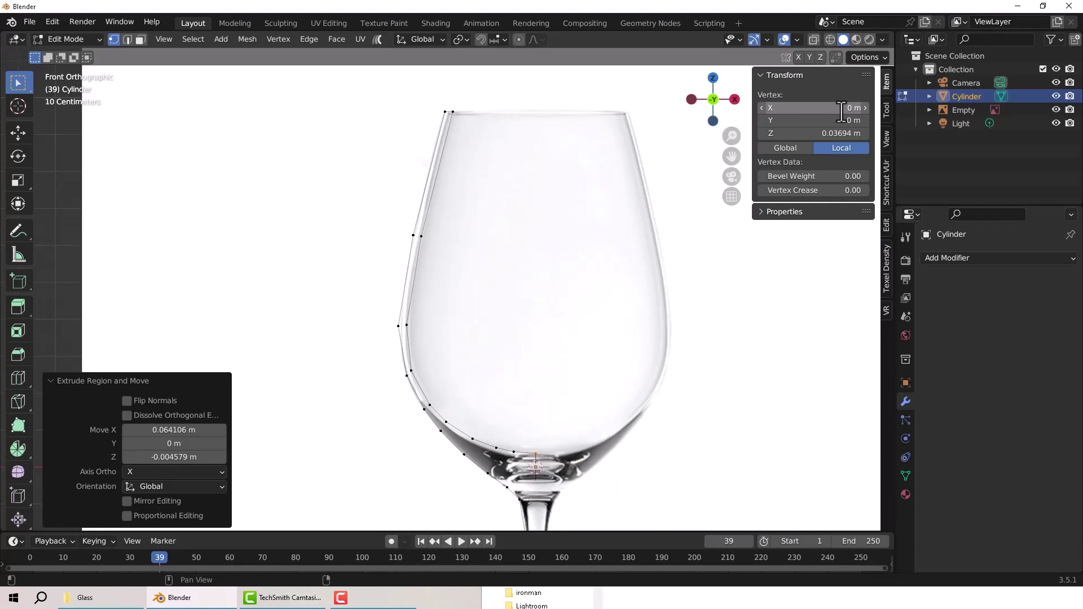
Step: Return to Object Mode, hide the glass reference image, and view the profile in perspective
{"action": "scroll", "coordinate": [501, 373], "scroll_direction": "down", "scroll_amount": 5}
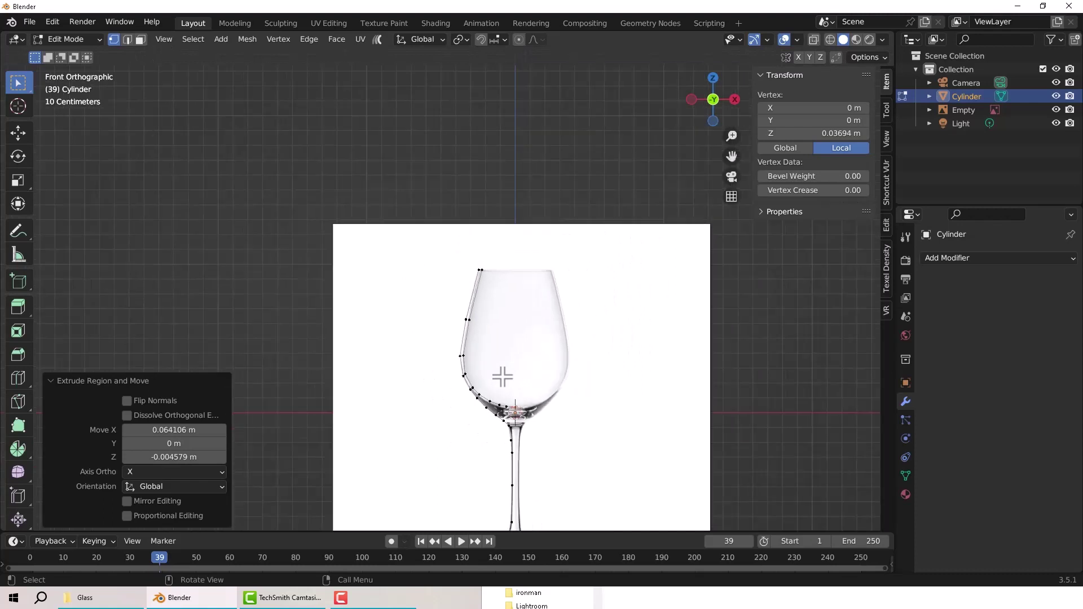
{"action": "middle_click_drag", "start_coordinate": [501, 373], "coordinate": [526, 318]}
{"action": "key", "text": "Tab"}
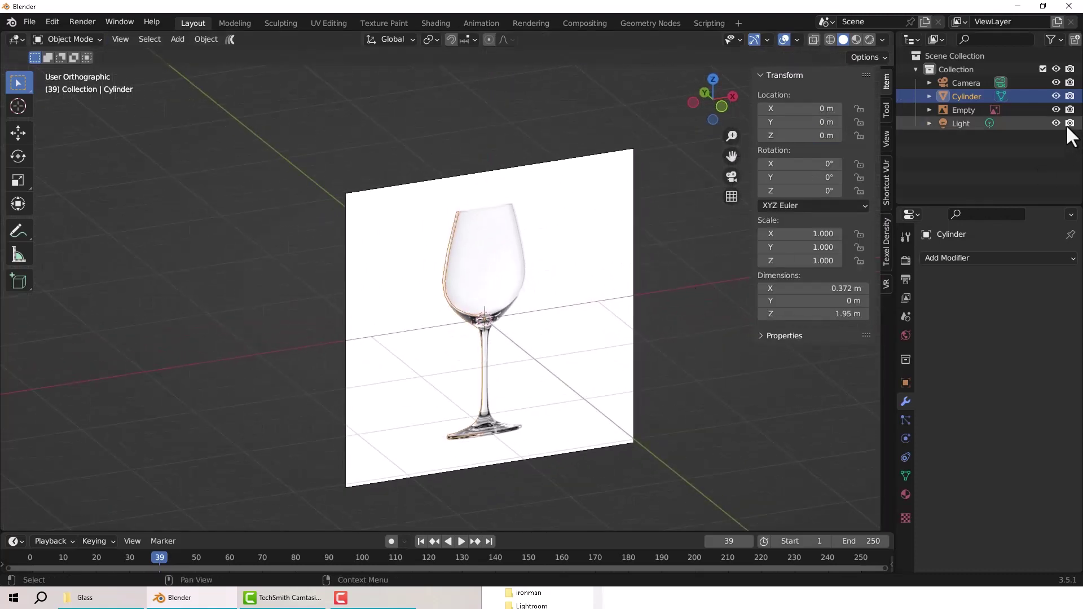
{"action": "left_click", "coordinate": [1056, 110]}
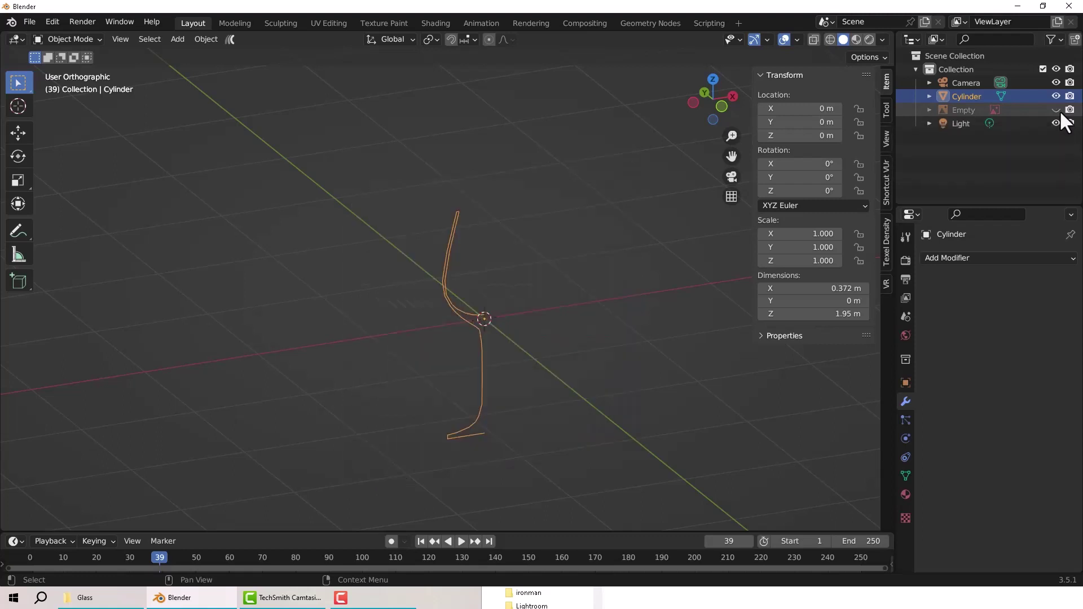
{"action": "middle_click_drag", "start_coordinate": [519, 304], "coordinate": [482, 265]}
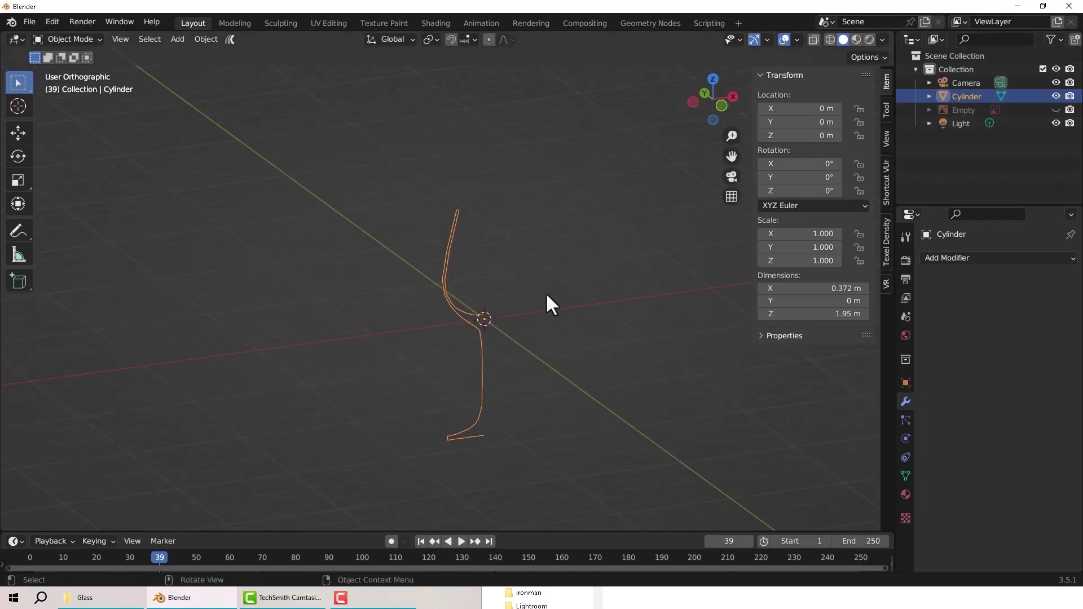
{"action": "middle_click_drag", "start_coordinate": [546, 295], "coordinate": [456, 256]}
{"action": "key", "text": "KP_5"}
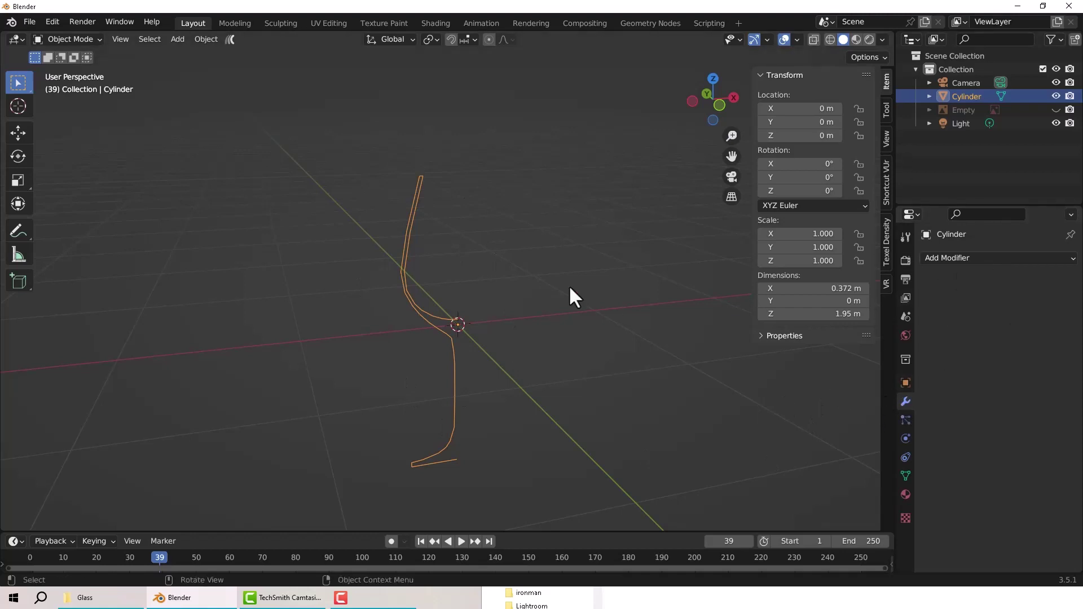
Step: Enter Edit Mode and add a Screw modifier revolving the profile 360° around Z
{"action": "left_click", "coordinate": [58, 37]}
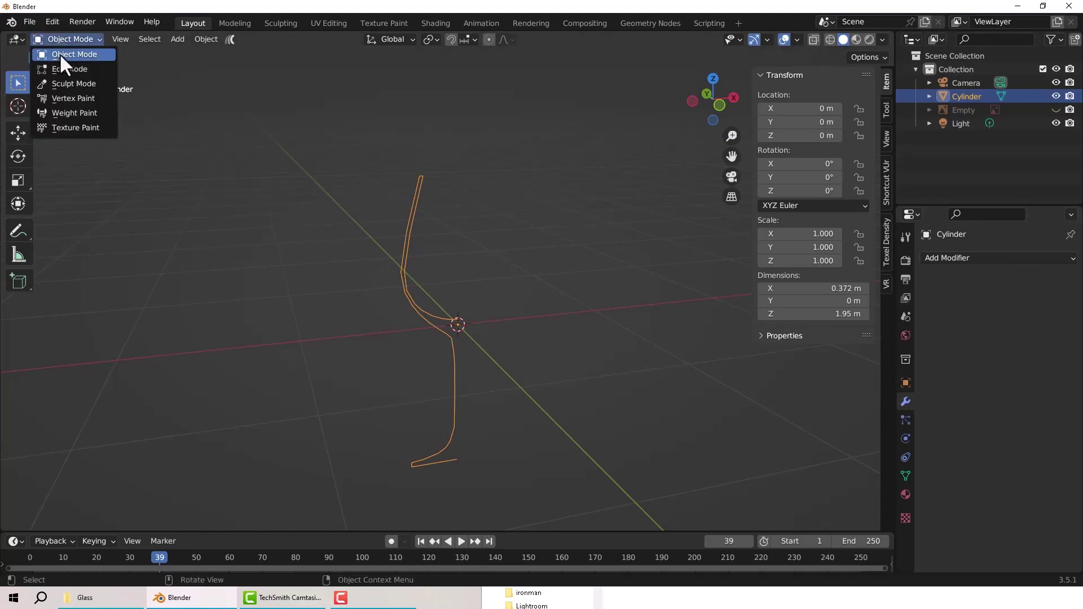
{"action": "left_click", "coordinate": [69, 67]}
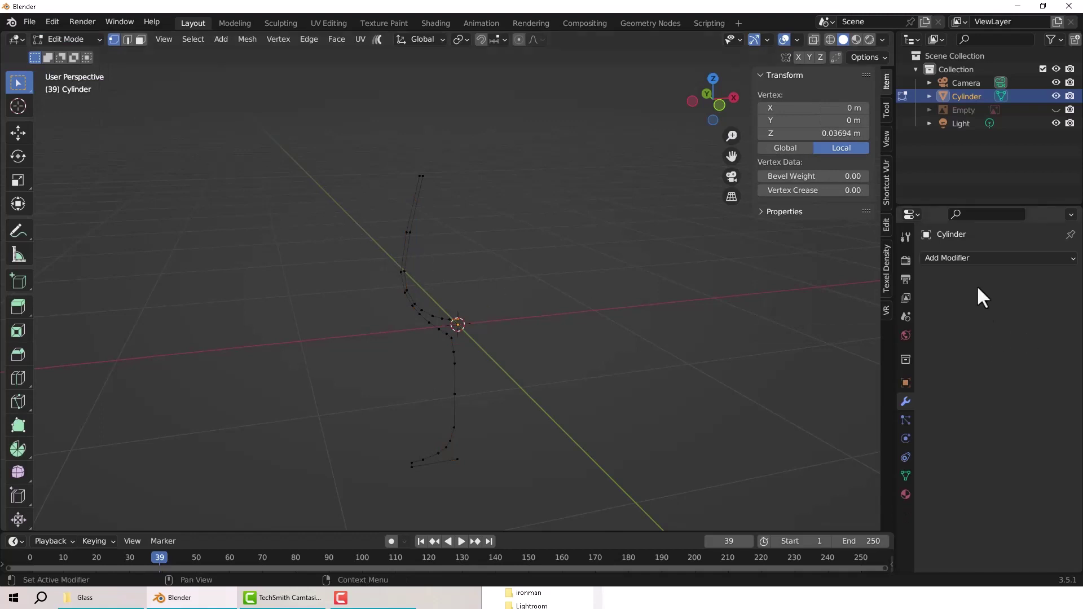
{"action": "left_click", "coordinate": [953, 261]}
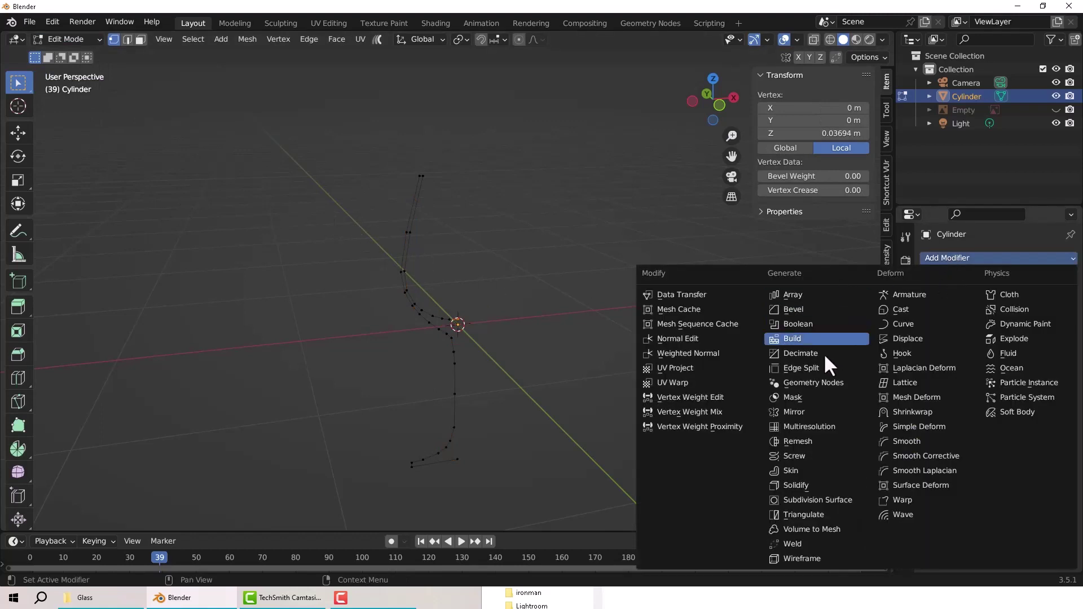
{"action": "left_click", "coordinate": [790, 455]}
{"action": "middle_click_drag", "start_coordinate": [604, 377], "coordinate": [408, 107]}
{"action": "scroll", "coordinate": [463, 369], "scroll_direction": "up", "scroll_amount": 3}
{"action": "scroll", "coordinate": [493, 421], "scroll_direction": "up", "scroll_amount": 1}
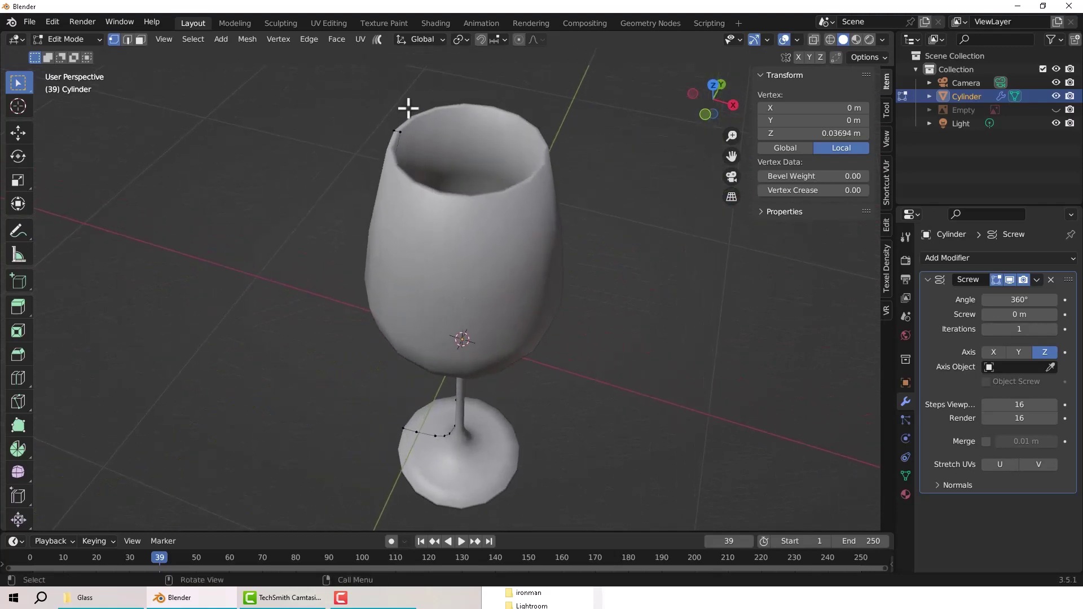
{"action": "middle_click_drag", "start_coordinate": [515, 290], "coordinate": [533, 278]}
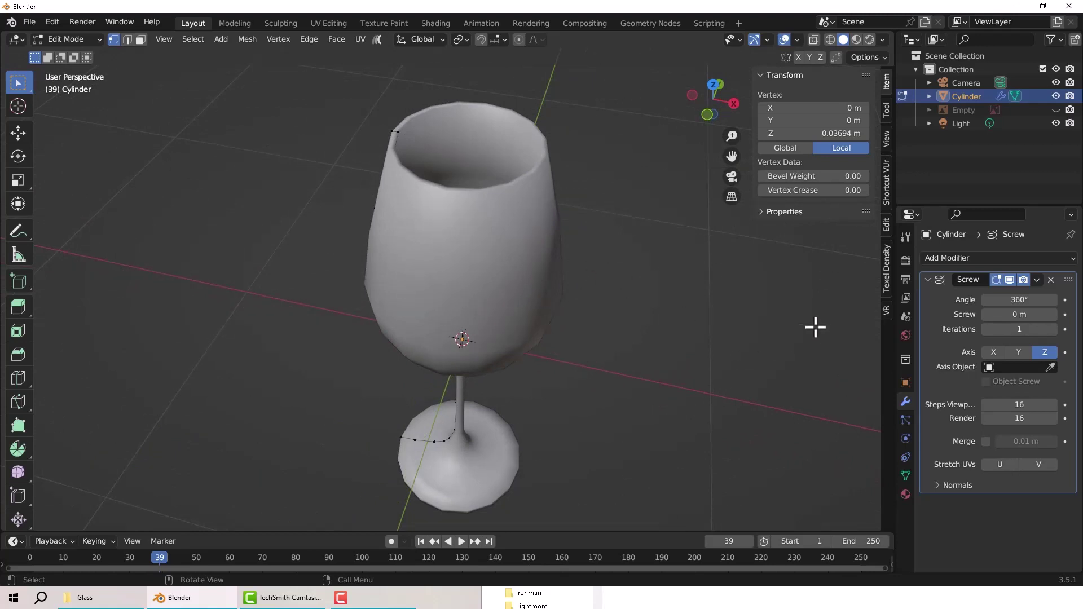
Step: Apply the Screw modifier in Object Mode, then re-enter Edit Mode on the glass mesh
{"action": "middle_click_drag", "start_coordinate": [476, 348], "coordinate": [660, 333]}
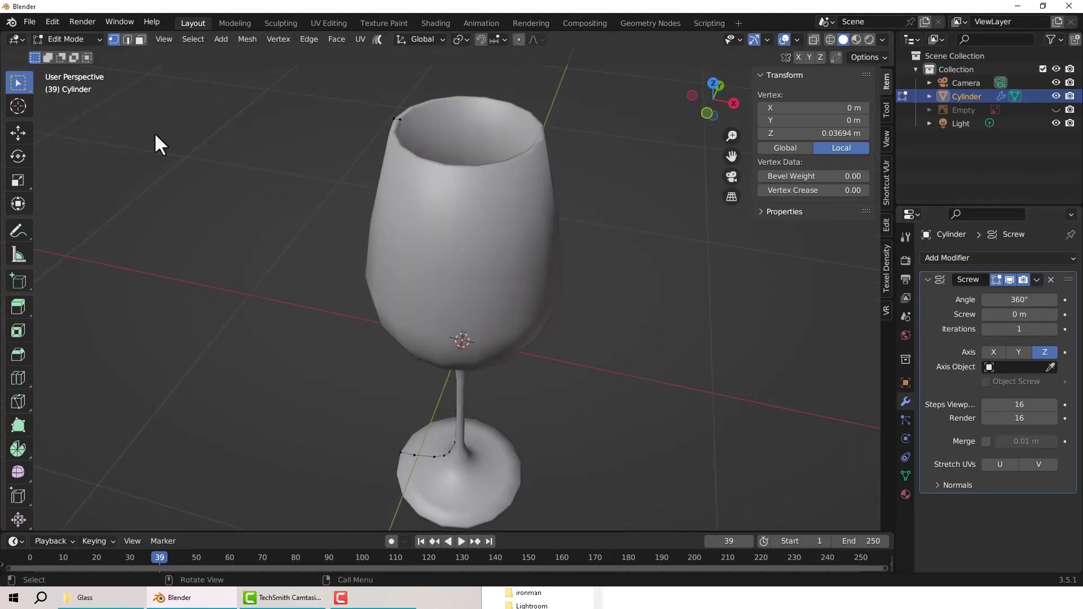
{"action": "left_click", "coordinate": [66, 40]}
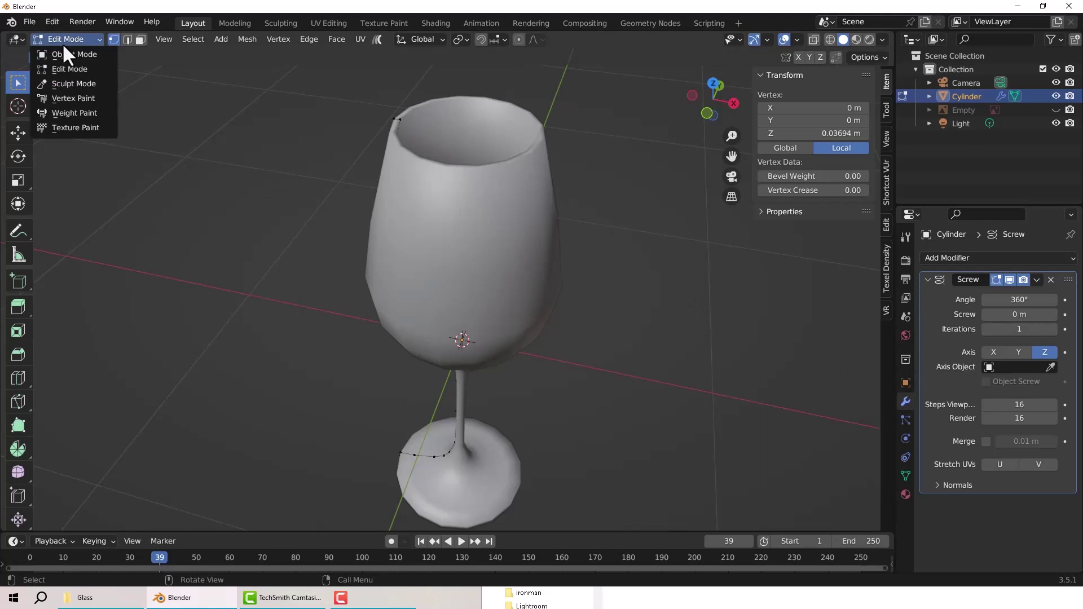
{"action": "left_click", "coordinate": [59, 51]}
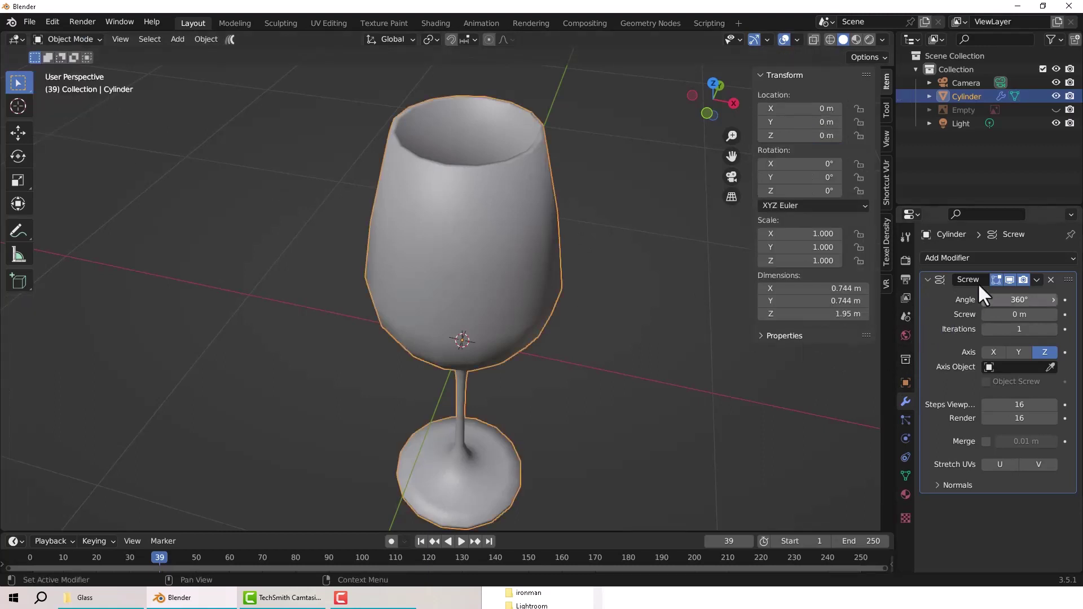
{"action": "left_click", "coordinate": [1038, 275]}
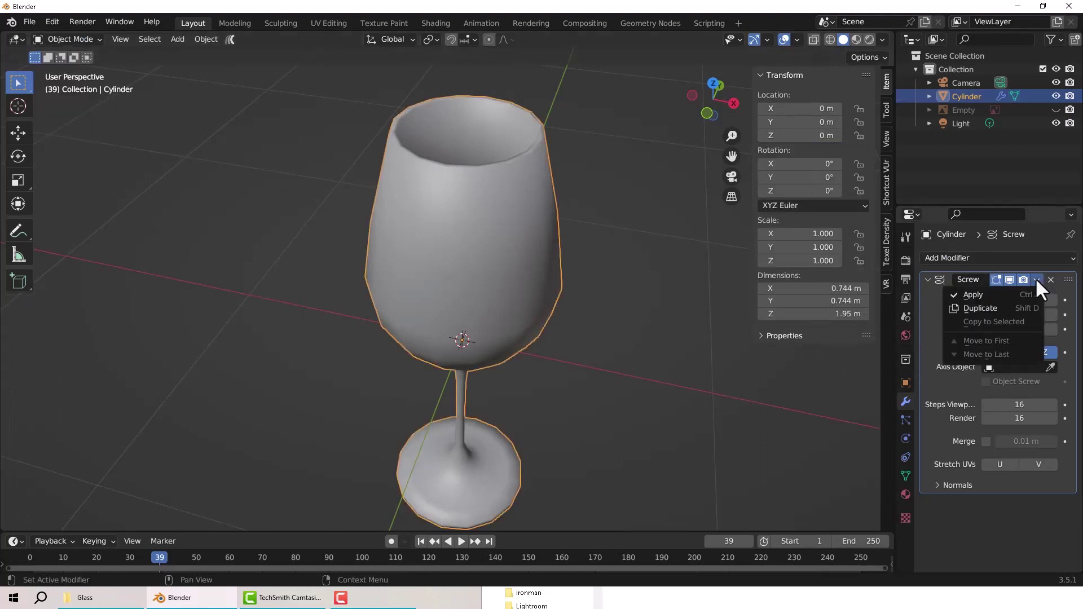
{"action": "left_click", "coordinate": [999, 291]}
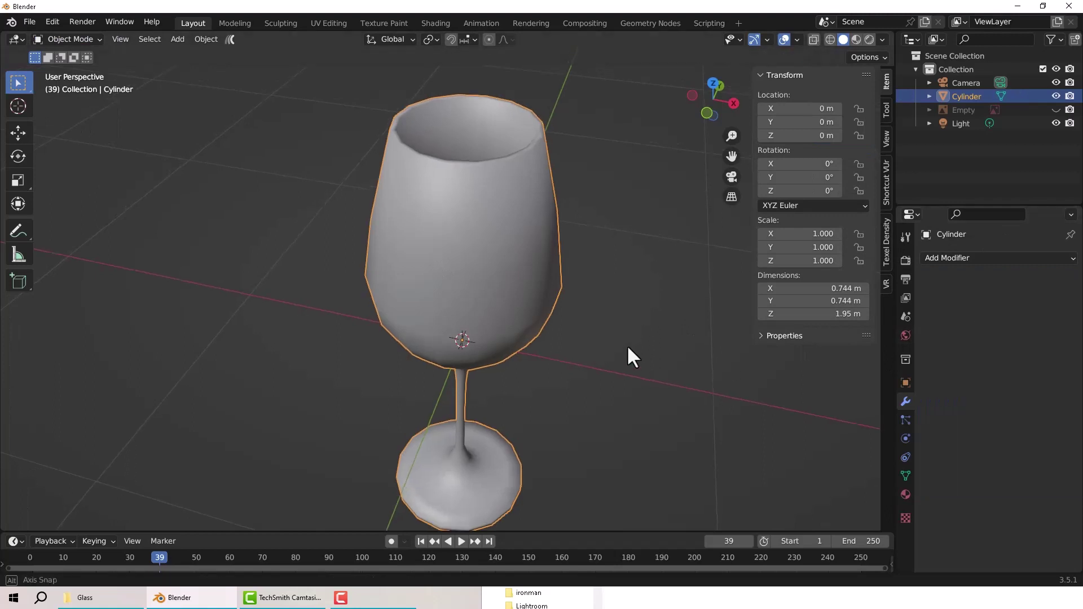
{"action": "middle_click_drag", "start_coordinate": [627, 347], "coordinate": [551, 283]}
{"action": "key", "text": "Tab"}
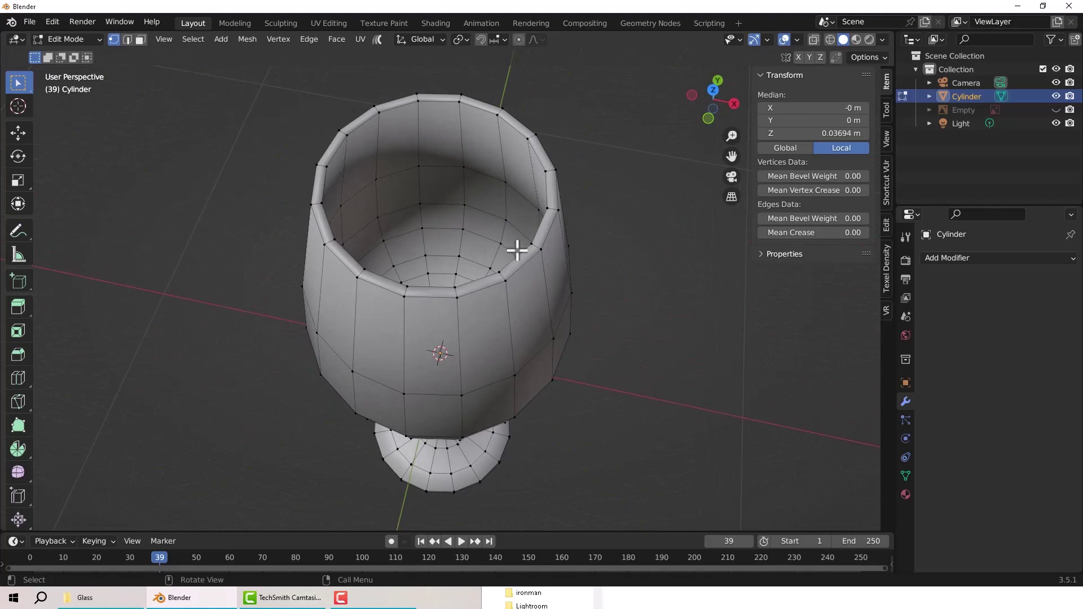
Step: Select the inner and outer edge loops around the glass rim
{"action": "key", "text": "2"}
{"action": "left_click", "coordinate": [525, 269], "text": "alt"}
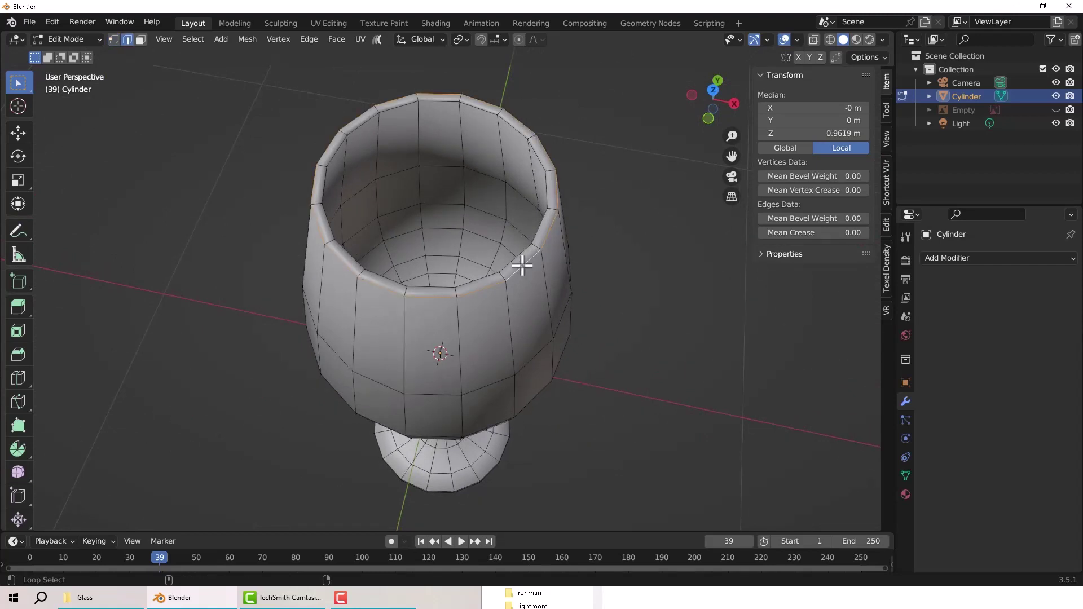
{"action": "left_click", "coordinate": [515, 259], "text": "alt+shift"}
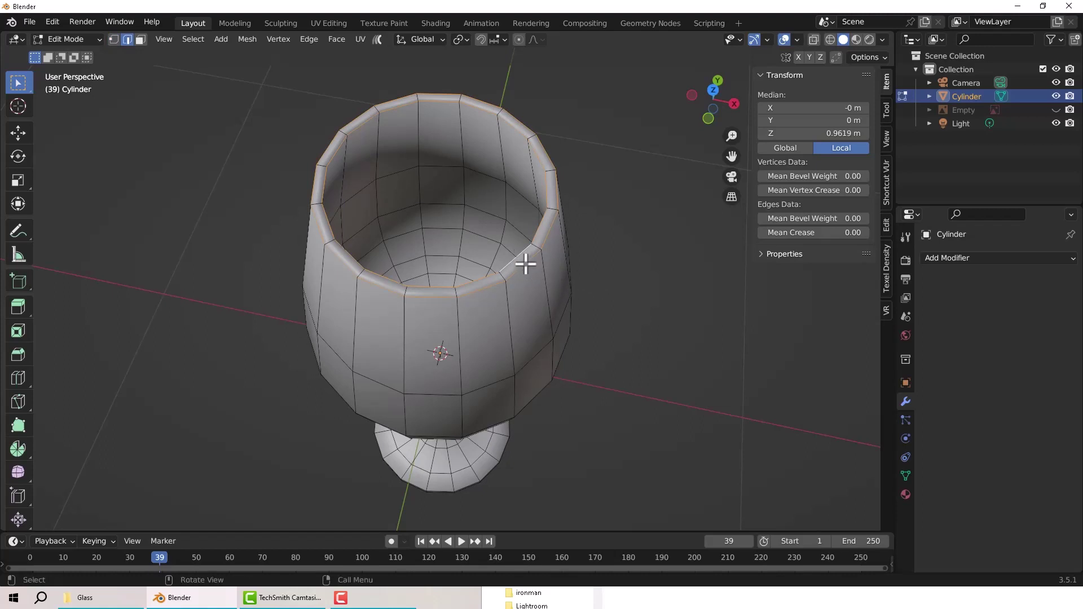
{"action": "scroll", "coordinate": [626, 277], "scroll_direction": "up", "scroll_amount": 2}
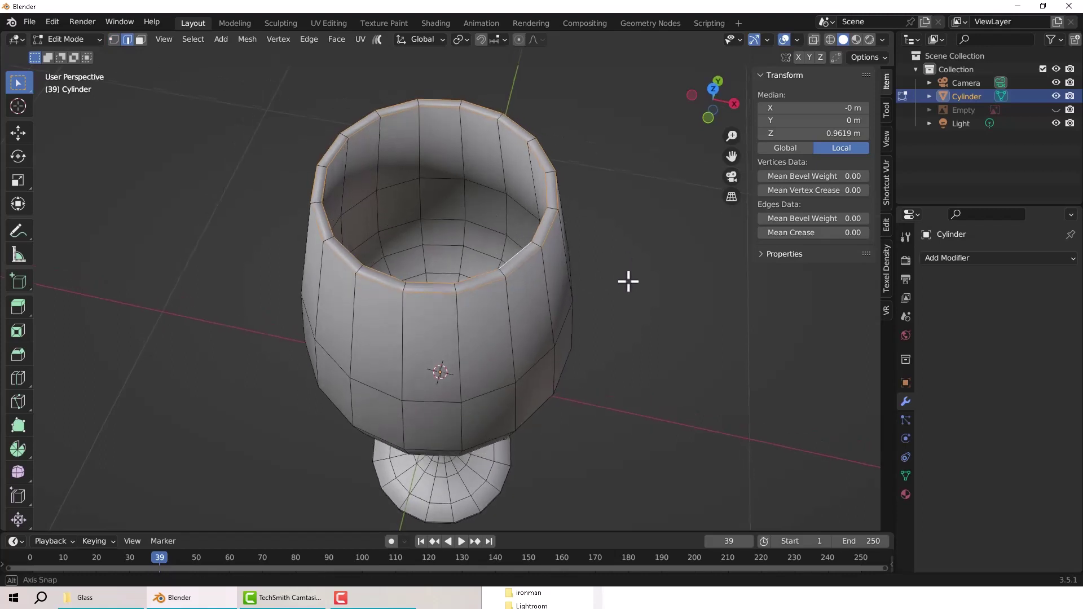
{"action": "left_click", "coordinate": [520, 264], "text": "alt"}
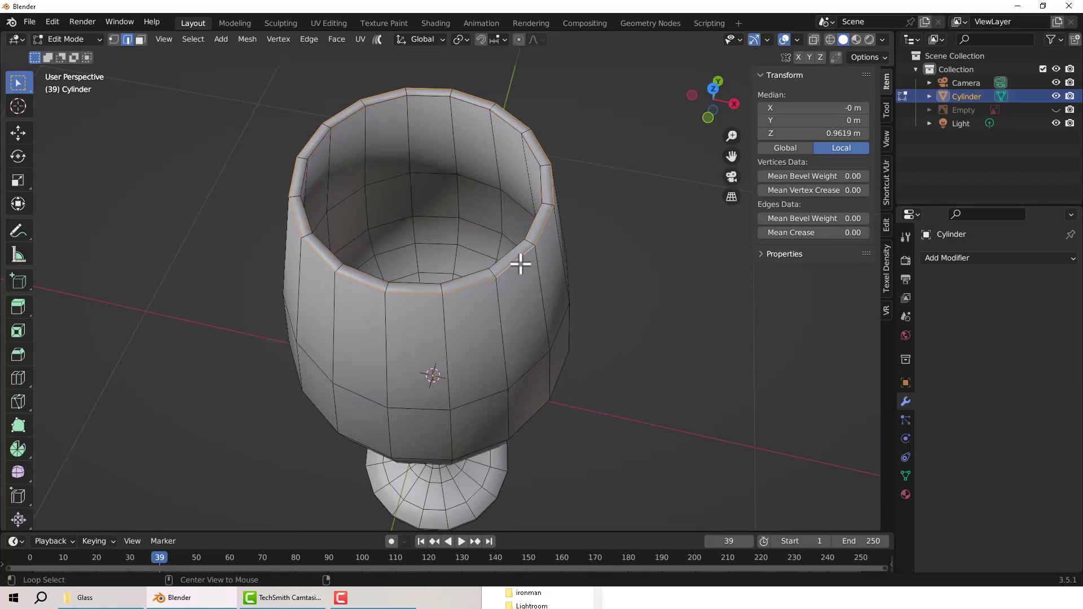
{"action": "left_click", "coordinate": [507, 253], "text": "alt+shift"}
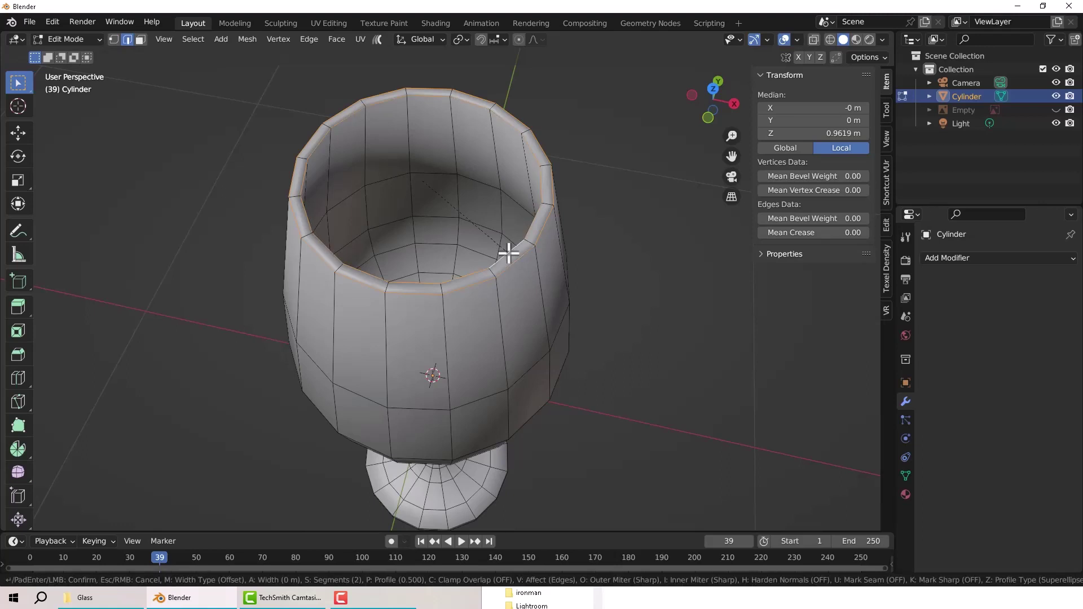
Step: Bevel the rim loops with a 5 mm (0.005 m) width and 2 segments
{"action": "key", "text": "ctrl+b"}
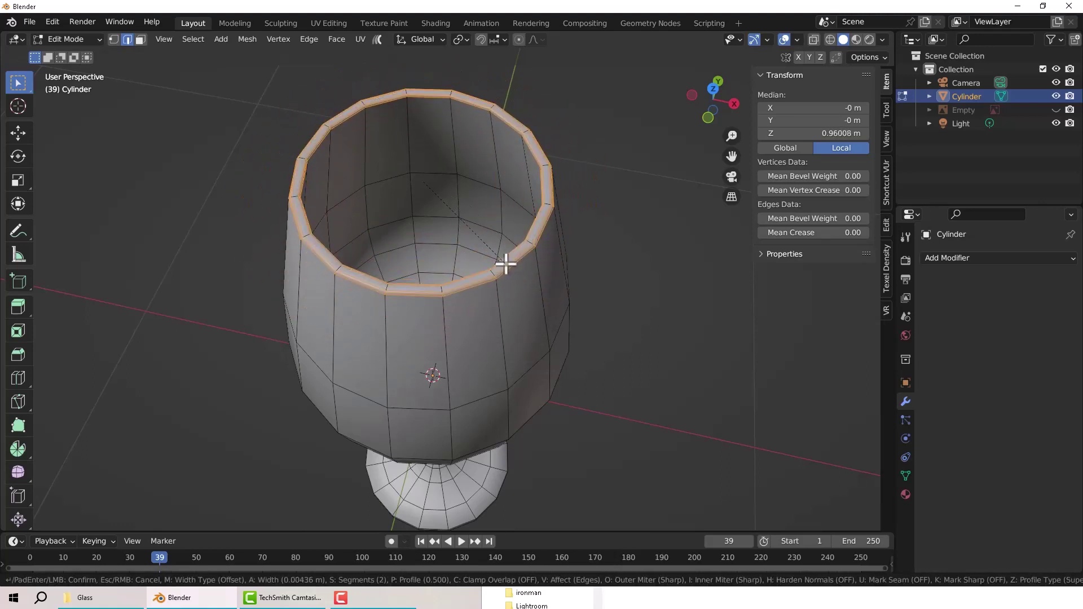
{"action": "left_click", "coordinate": [506, 263]}
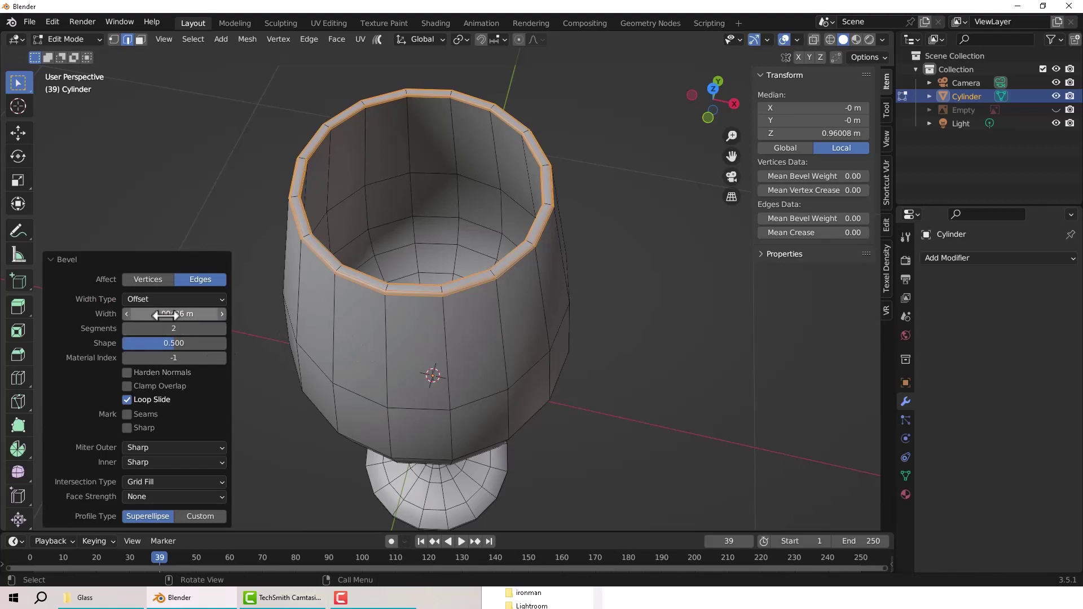
{"action": "left_click", "coordinate": [194, 312]}
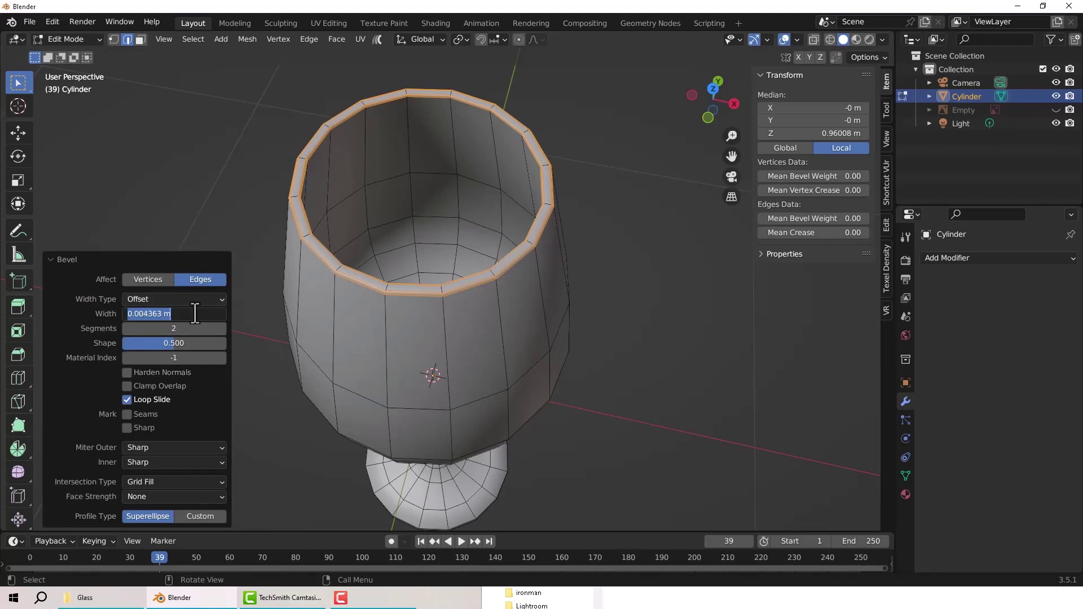
{"action": "type", "text": "1mm"}
{"action": "key", "text": "Return"}
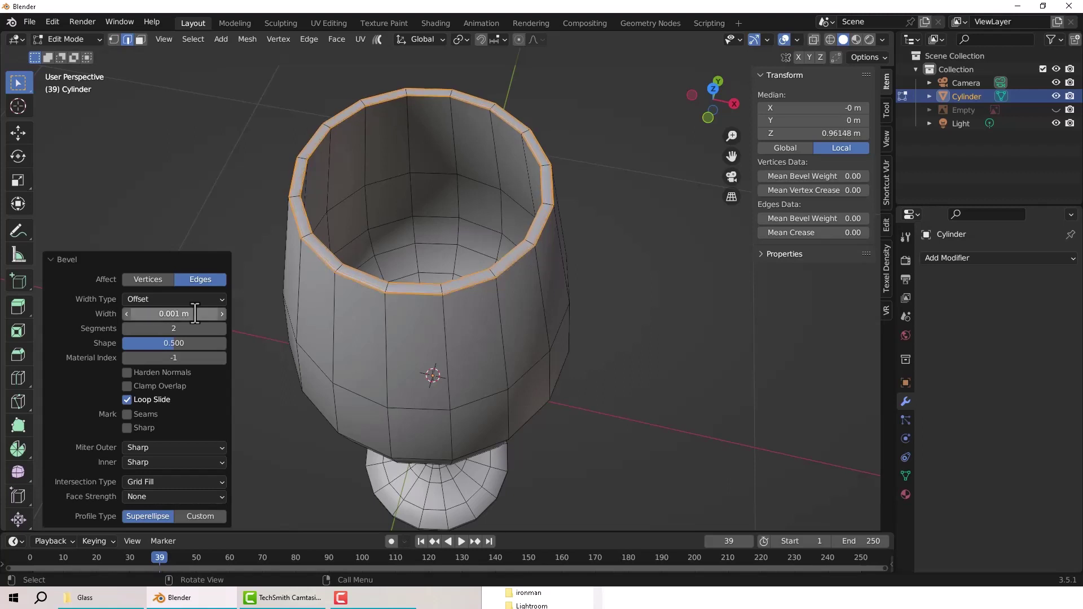
{"action": "left_click", "coordinate": [194, 314]}
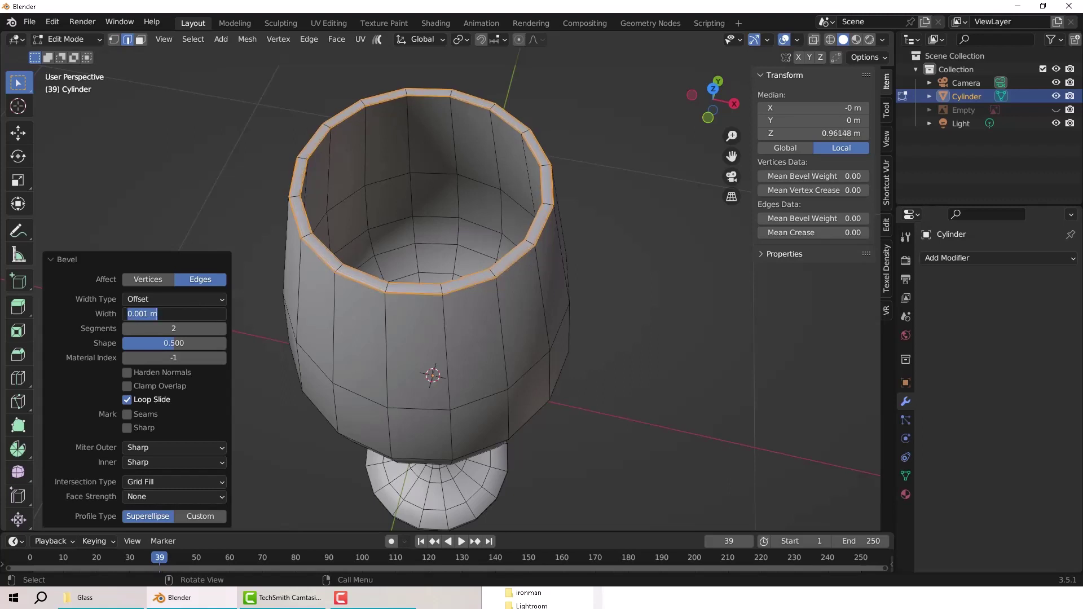
{"action": "type", "text": "5"}
{"action": "key", "text": "Return"}
{"action": "scroll", "coordinate": [468, 368], "scroll_direction": "down", "scroll_amount": 1}
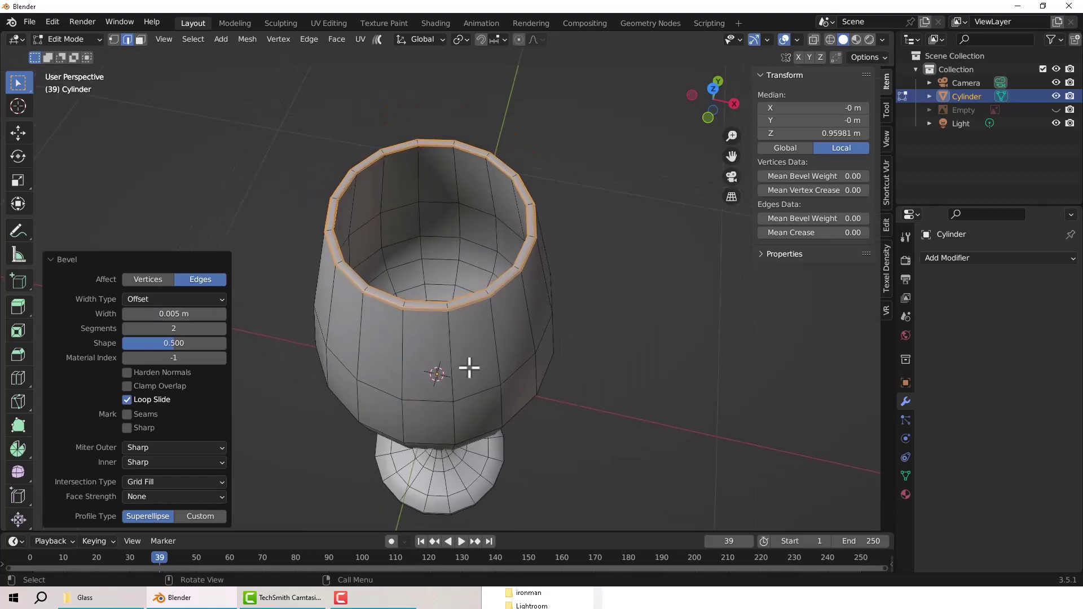
{"action": "middle_click_drag", "start_coordinate": [469, 368], "coordinate": [495, 430]}
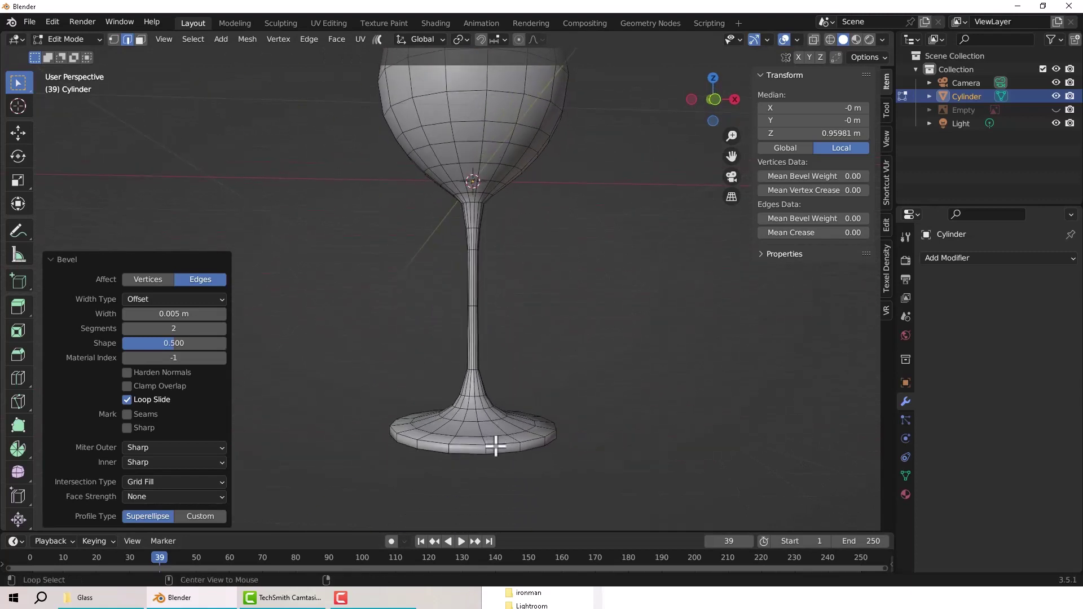
Step: Bevel the foot's bottom outer loop at 0.00894 m width with 2 segments, then deselect
{"action": "left_click", "coordinate": [496, 447], "text": "alt"}
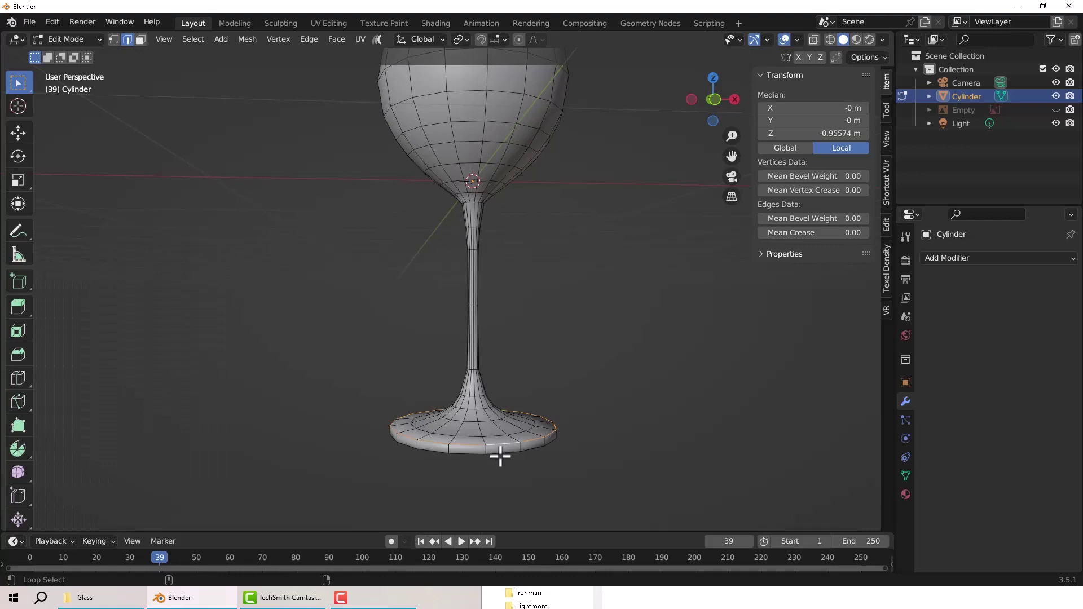
{"action": "left_click", "coordinate": [500, 455], "text": "alt"}
{"action": "middle_click_drag", "start_coordinate": [633, 443], "coordinate": [597, 459]}
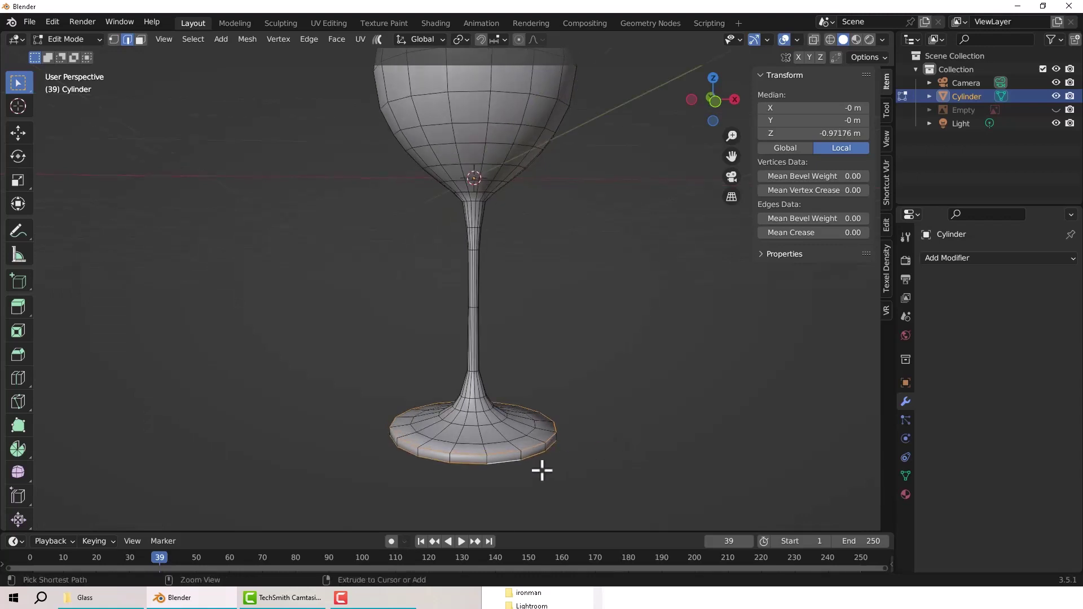
{"action": "key", "text": "ctrl+b"}
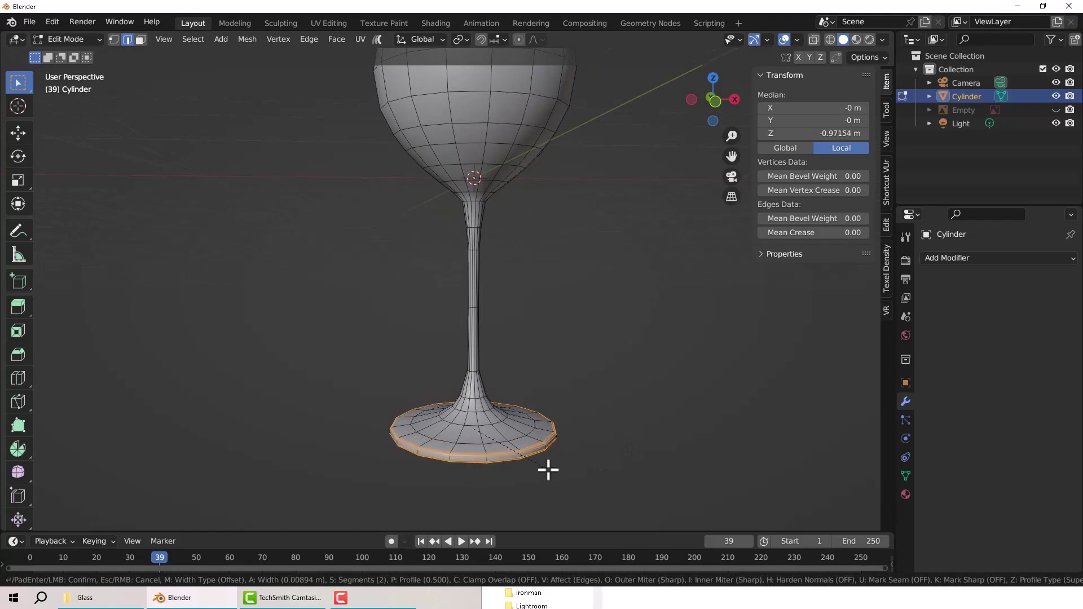
{"action": "left_click", "coordinate": [548, 469]}
{"action": "middle_click_drag", "start_coordinate": [547, 470], "coordinate": [728, 345]}
{"action": "left_click", "coordinate": [530, 375]}
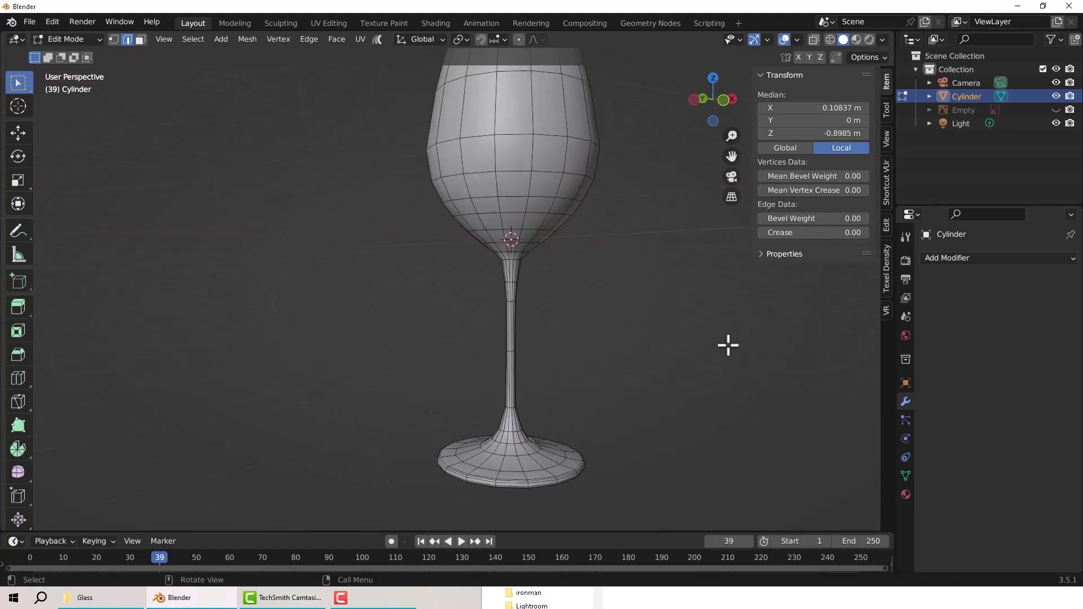
Step: Add a Subdivision Surface modifier with 1 viewport level and 2 render levels
{"action": "left_click", "coordinate": [929, 258]}
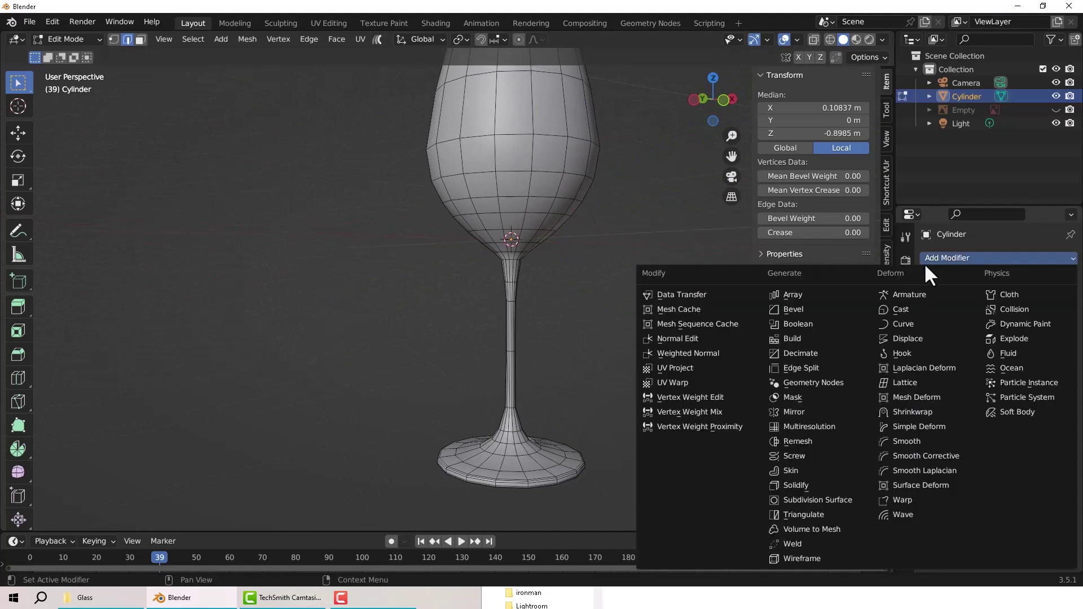
{"action": "left_click", "coordinate": [800, 500]}
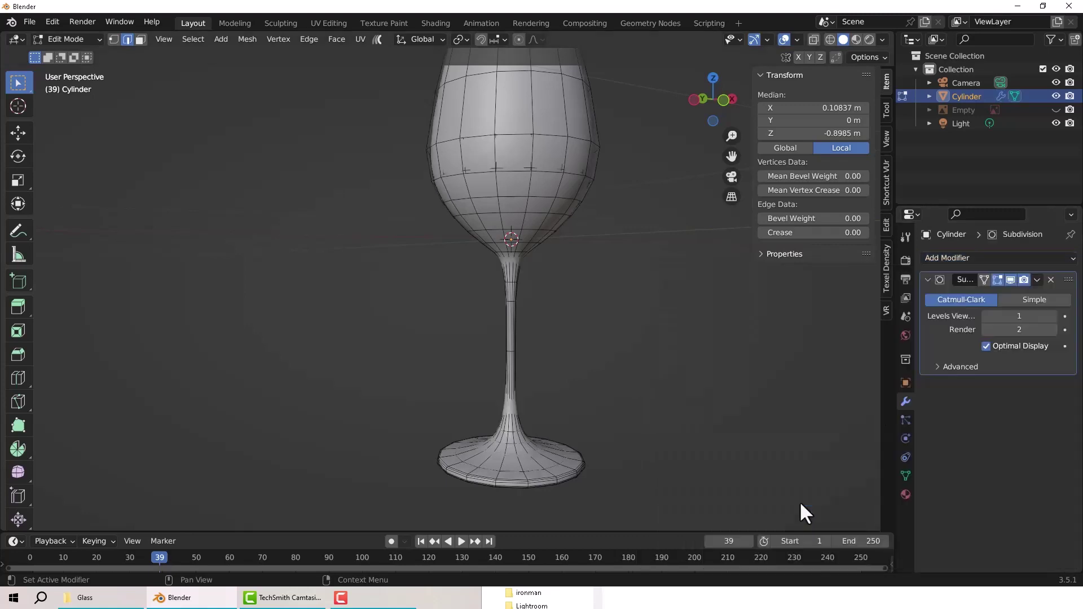
{"action": "middle_click_drag", "start_coordinate": [563, 471], "coordinate": [545, 441]}
{"action": "scroll", "coordinate": [508, 395], "scroll_direction": "up", "scroll_amount": 4}
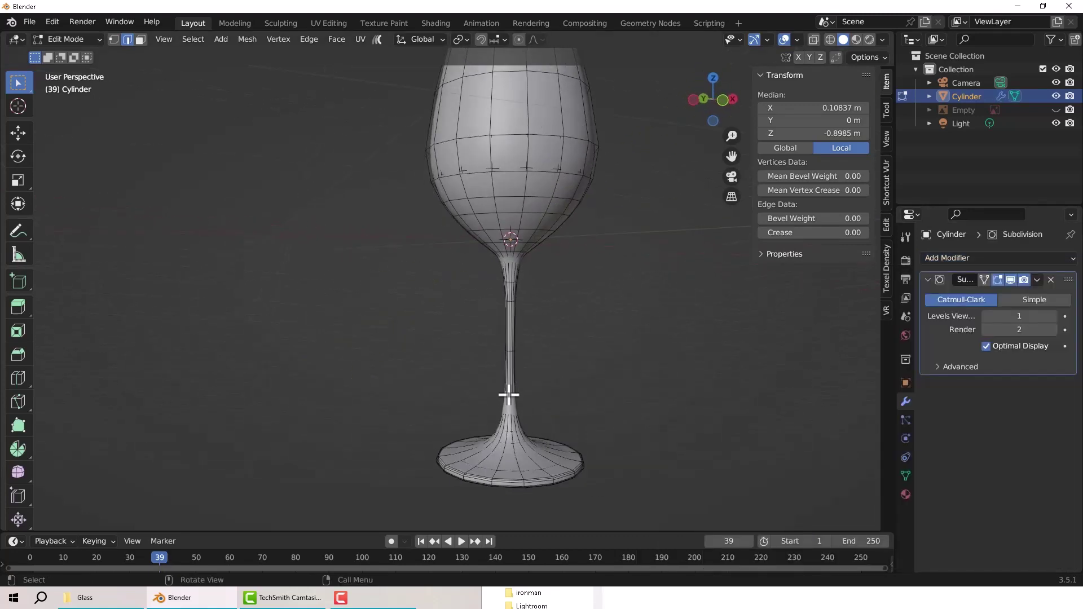
{"action": "middle_click_drag", "start_coordinate": [525, 365], "coordinate": [504, 326]}
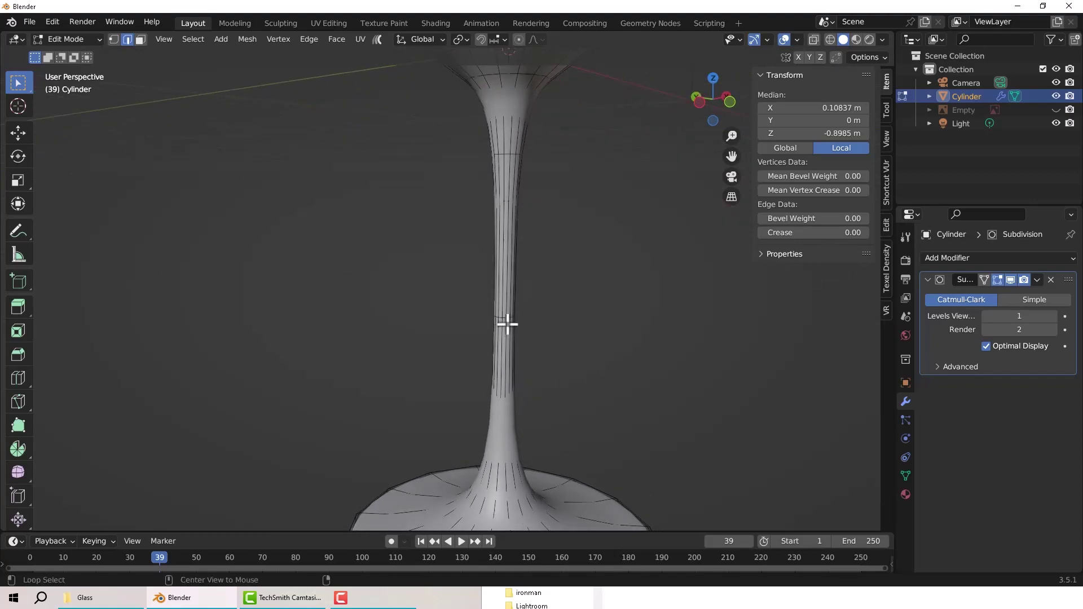
Step: Scale one stem edge loop up to 1.177 times its size to thicken the stem
{"action": "left_click", "coordinate": [506, 321], "text": "alt"}
{"action": "scroll", "coordinate": [505, 319], "scroll_direction": "up", "scroll_amount": 3}
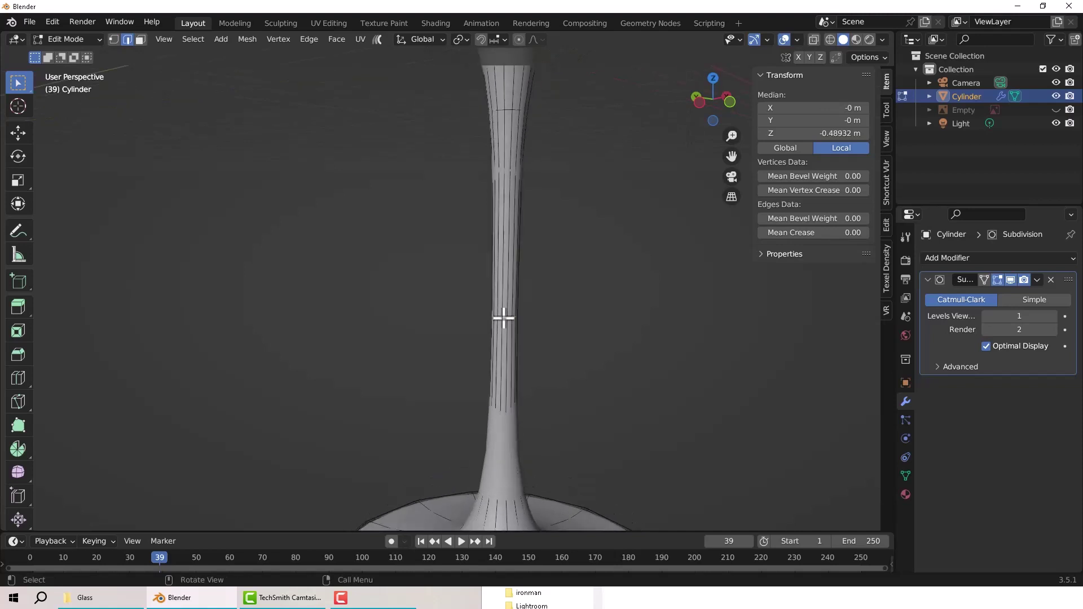
{"action": "scroll", "coordinate": [503, 318], "scroll_direction": "up", "scroll_amount": 1}
{"action": "key", "text": "s"}
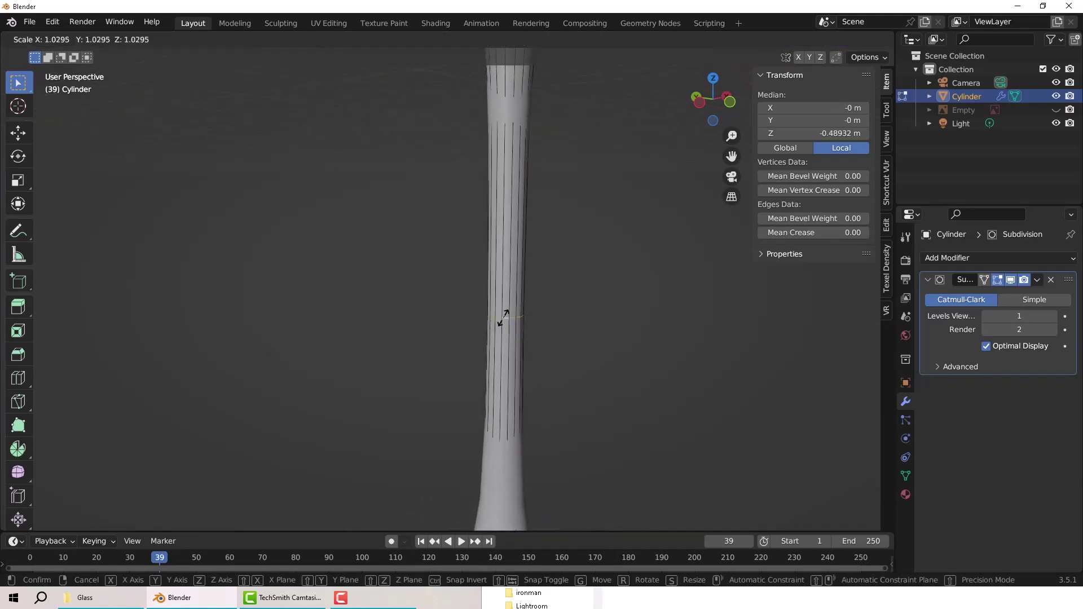
{"action": "left_click", "coordinate": [502, 317]}
{"action": "scroll", "coordinate": [503, 317], "scroll_direction": "down", "scroll_amount": 4}
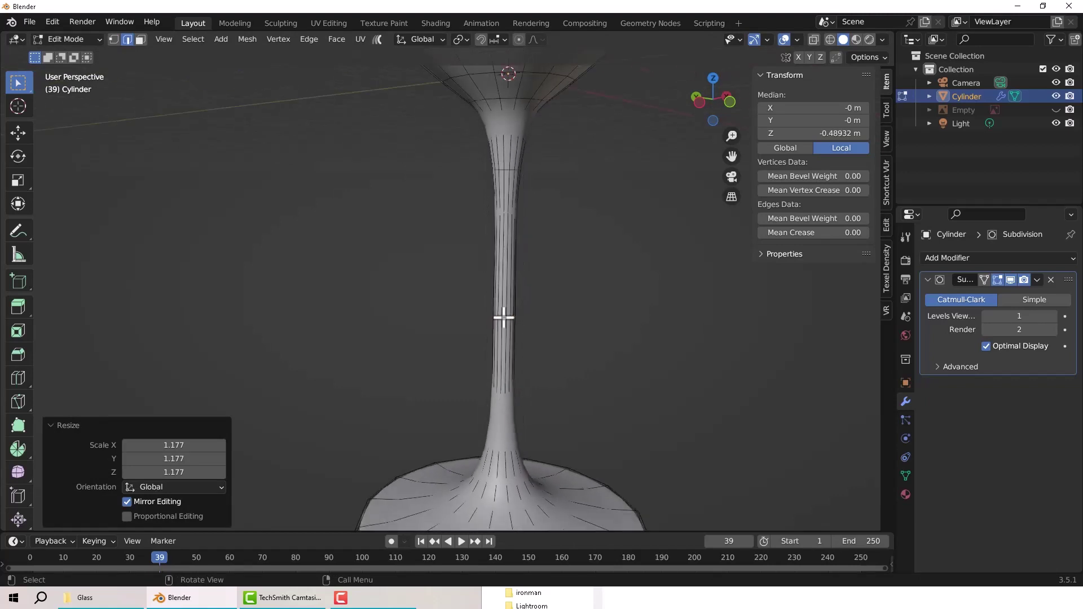
{"action": "scroll", "coordinate": [483, 220], "scroll_direction": "up", "scroll_amount": 3}
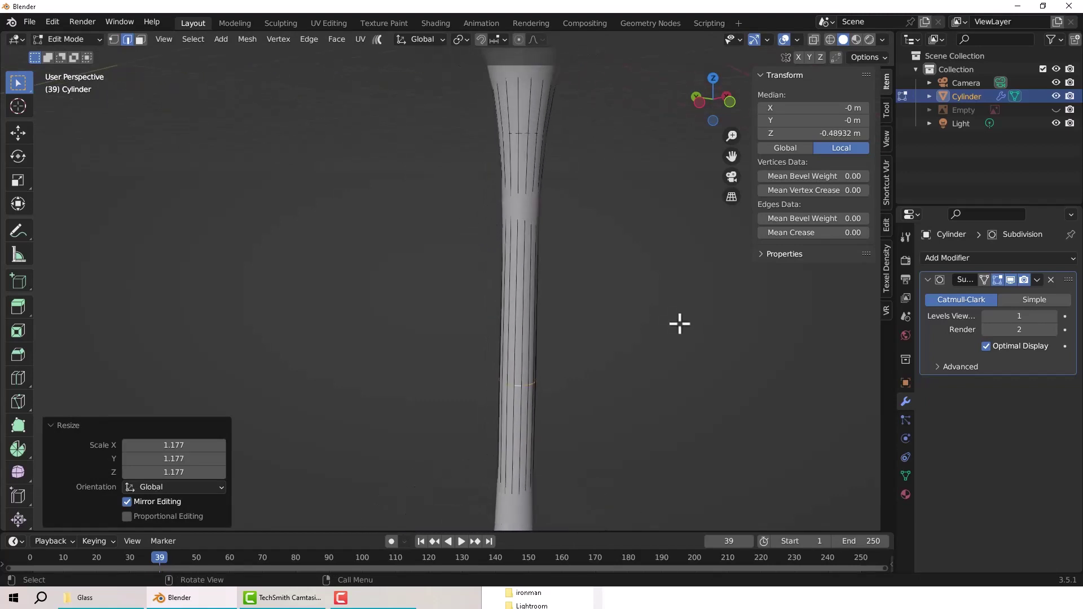
{"action": "scroll", "coordinate": [549, 341], "scroll_direction": "down", "scroll_amount": 4}
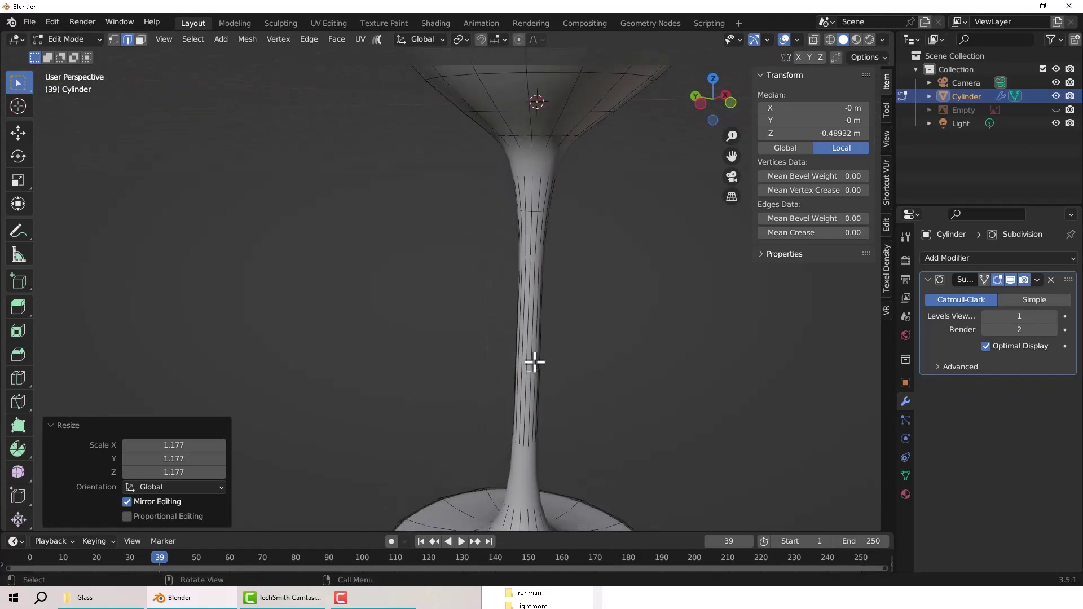
{"action": "mouse_move", "coordinate": [524, 351]}
{"action": "middle_mouse_down"}
{"action": "mouse_move", "coordinate": [517, 316]}
{"action": "mouse_move", "coordinate": [526, 365]}
{"action": "middle_mouse_up"}
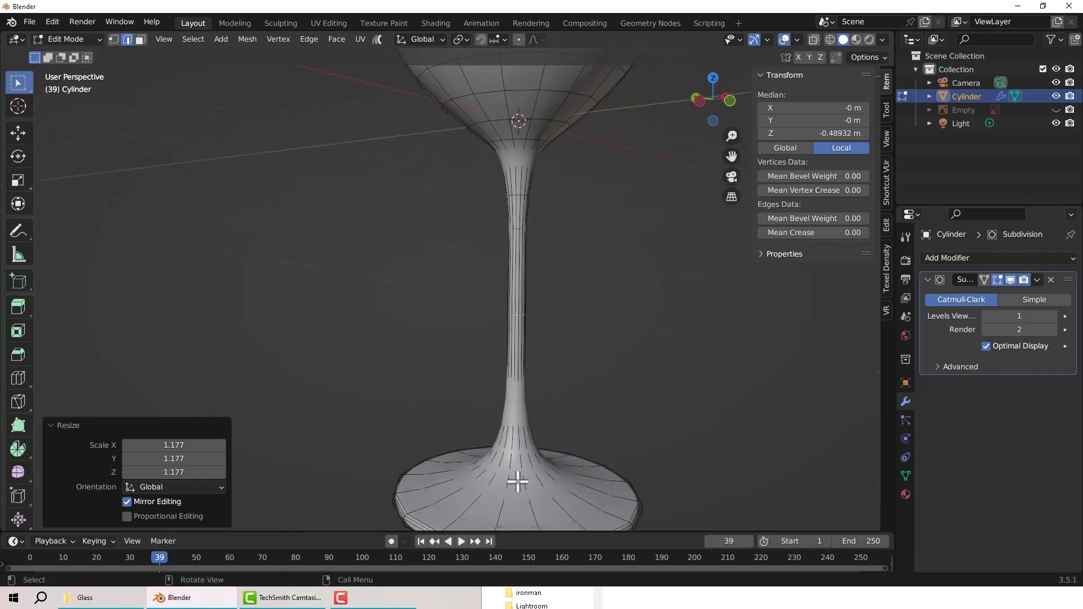
{"action": "middle_click_drag", "start_coordinate": [517, 484], "coordinate": [530, 454]}
{"action": "middle_click_drag", "start_coordinate": [561, 365], "coordinate": [648, 344]}
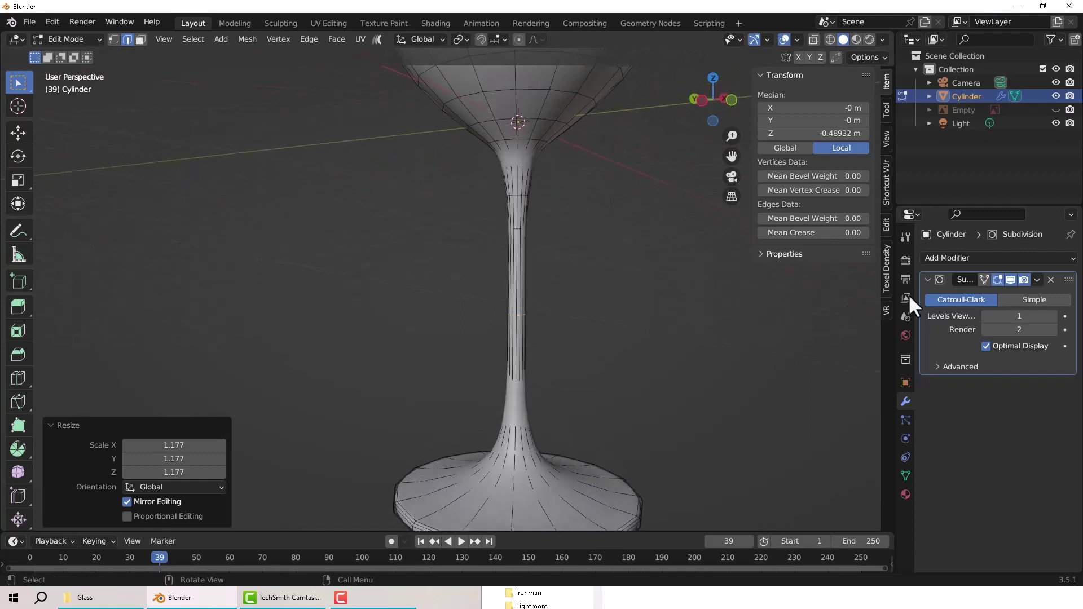
Step: Turn off the subdivision modifier's smoothing display in Edit Mode
{"action": "left_click", "coordinate": [1010, 280]}
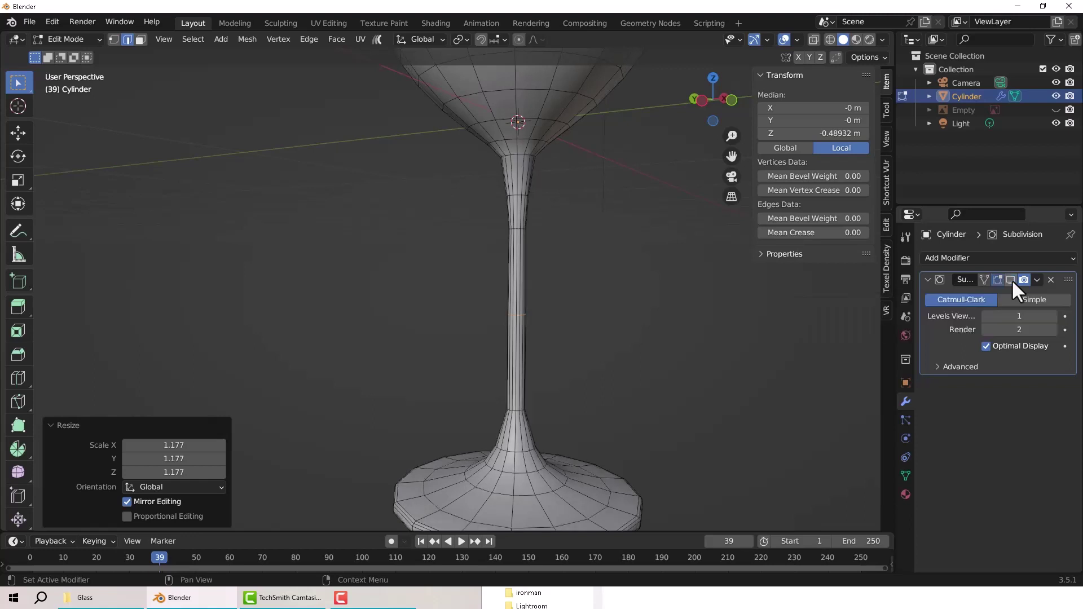
{"action": "left_click", "coordinate": [1011, 279]}
{"action": "left_click", "coordinate": [1011, 279]}
{"action": "left_click", "coordinate": [1010, 280]}
{"action": "left_click", "coordinate": [1011, 279]}
Step: Bevel the edge loop where the stem meets the base
{"action": "scroll", "coordinate": [502, 415], "scroll_direction": "up", "scroll_amount": 4}
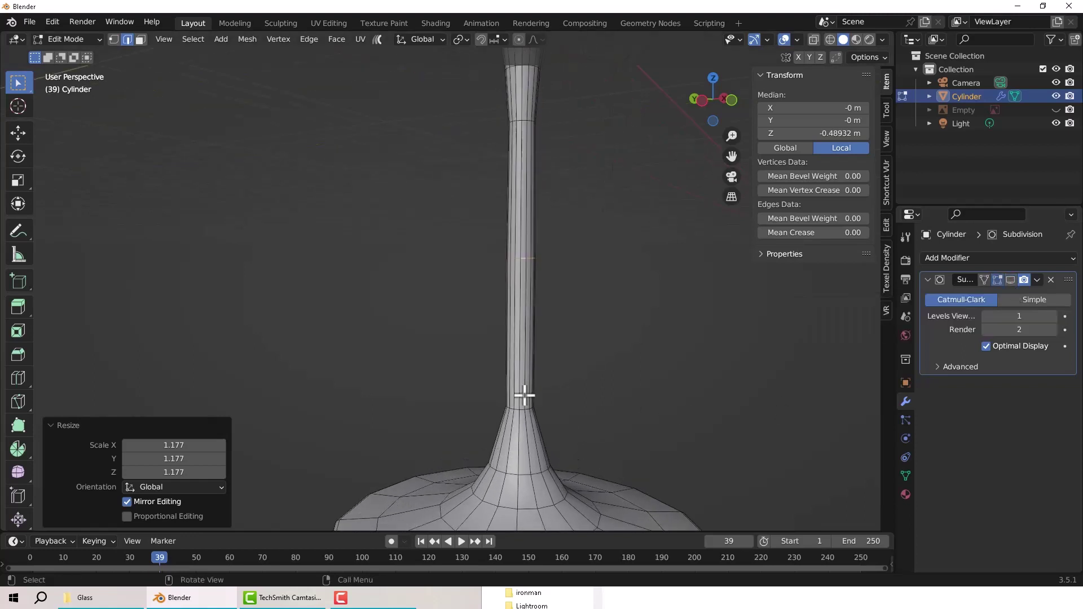
{"action": "scroll", "coordinate": [517, 416], "scroll_direction": "up", "scroll_amount": 1}
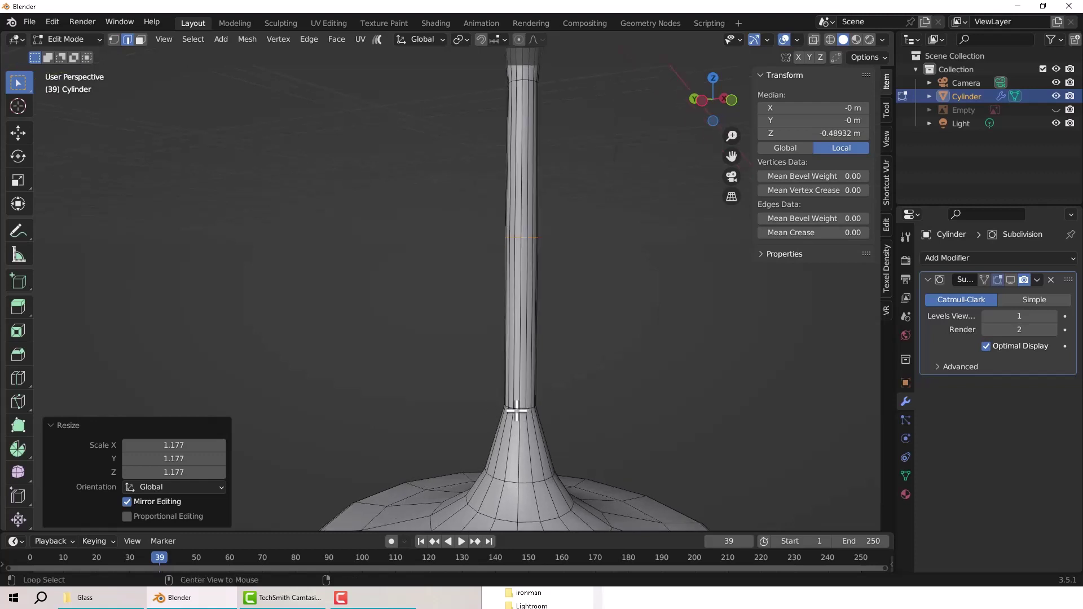
{"action": "left_click", "coordinate": [517, 410], "text": "alt"}
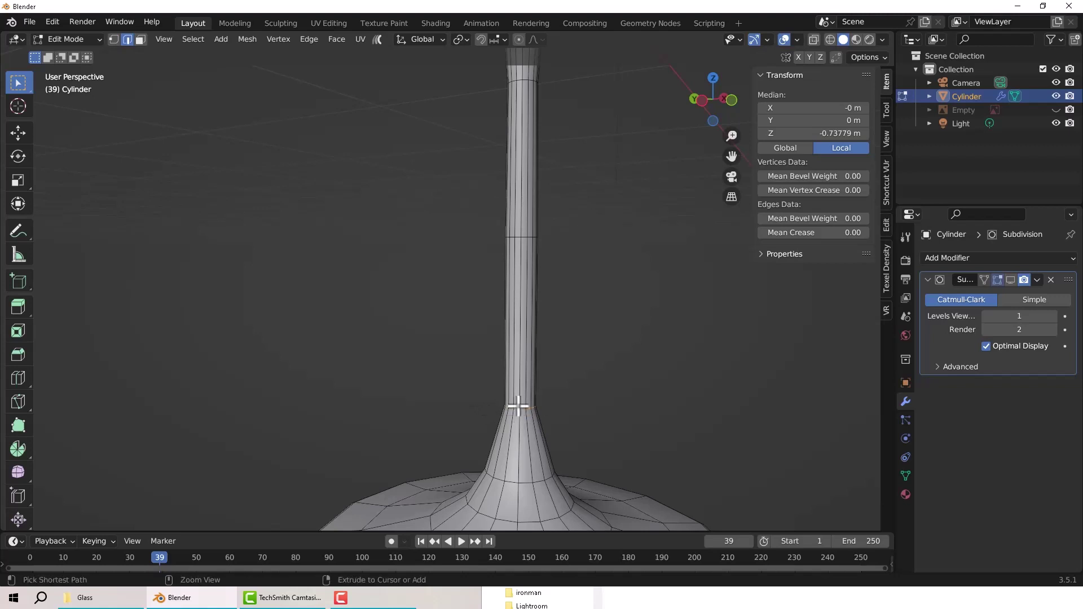
{"action": "key", "text": "ctrl+b"}
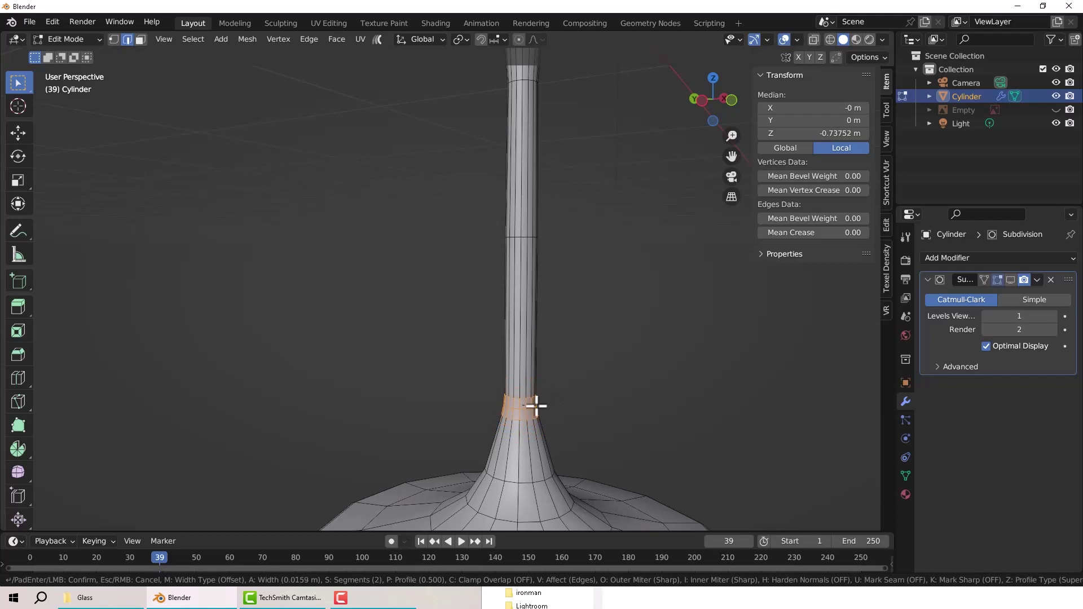
{"action": "left_click", "coordinate": [534, 405]}
{"action": "middle_click_drag", "start_coordinate": [546, 432], "coordinate": [503, 444]}
Step: Bevel the top stem loop at the bowl with 0.0123 m width and 2 segments
{"action": "scroll", "coordinate": [532, 373], "scroll_direction": "up", "scroll_amount": 2}
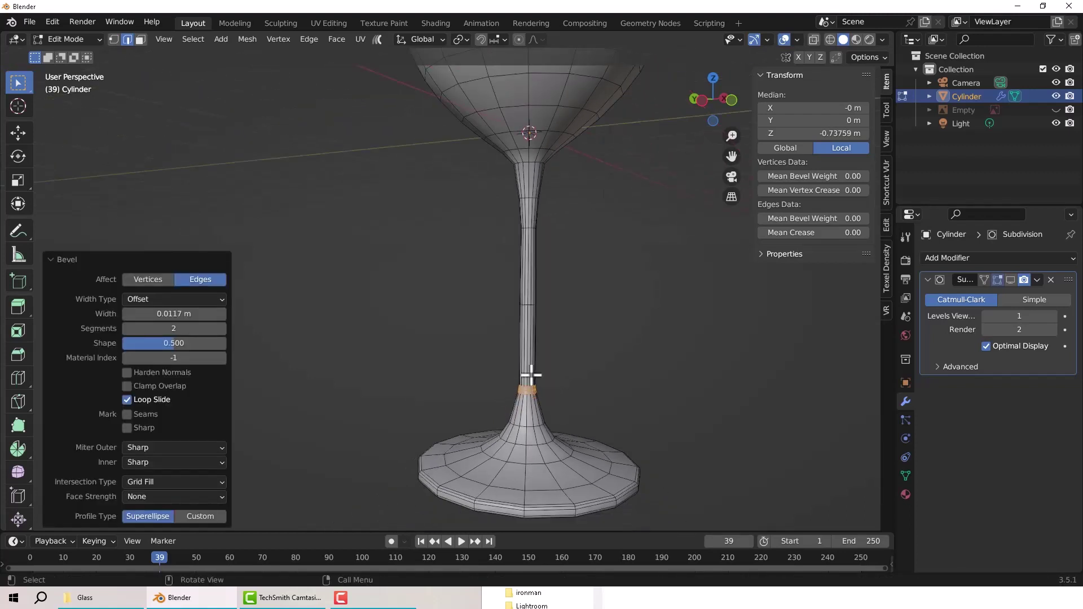
{"action": "scroll", "coordinate": [532, 169], "scroll_direction": "up", "scroll_amount": 2}
{"action": "scroll", "coordinate": [531, 168], "scroll_direction": "up", "scroll_amount": 1}
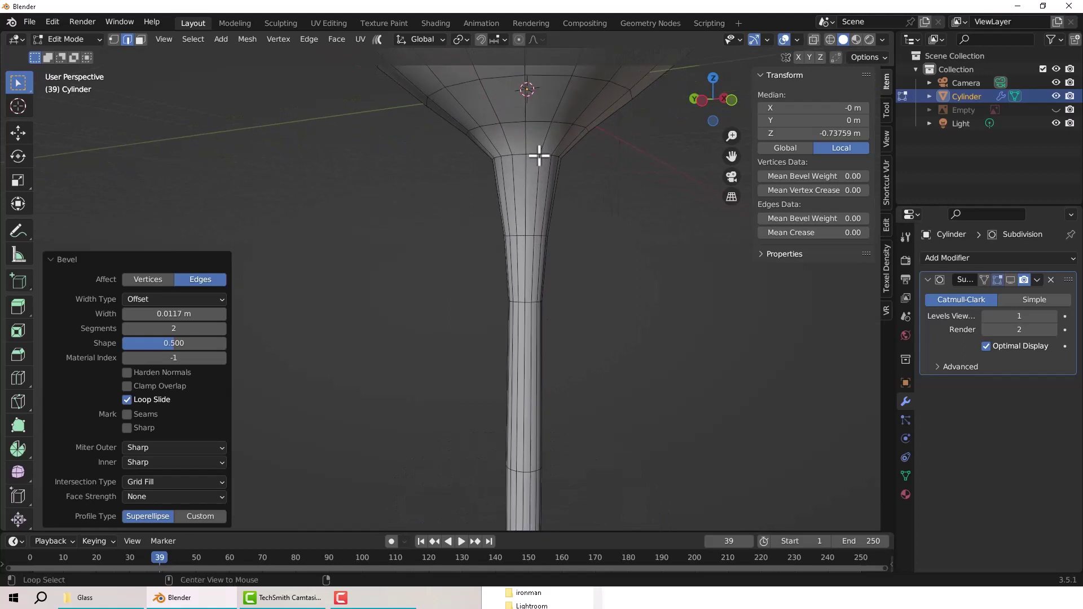
{"action": "left_click", "coordinate": [540, 154], "text": "alt"}
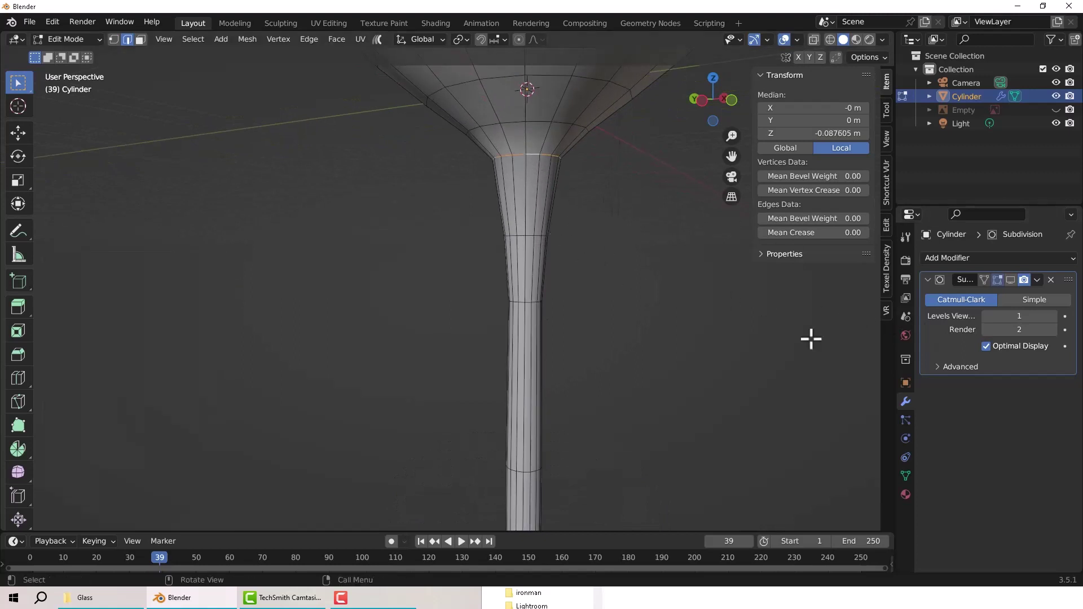
{"action": "key", "text": "ctrl+b"}
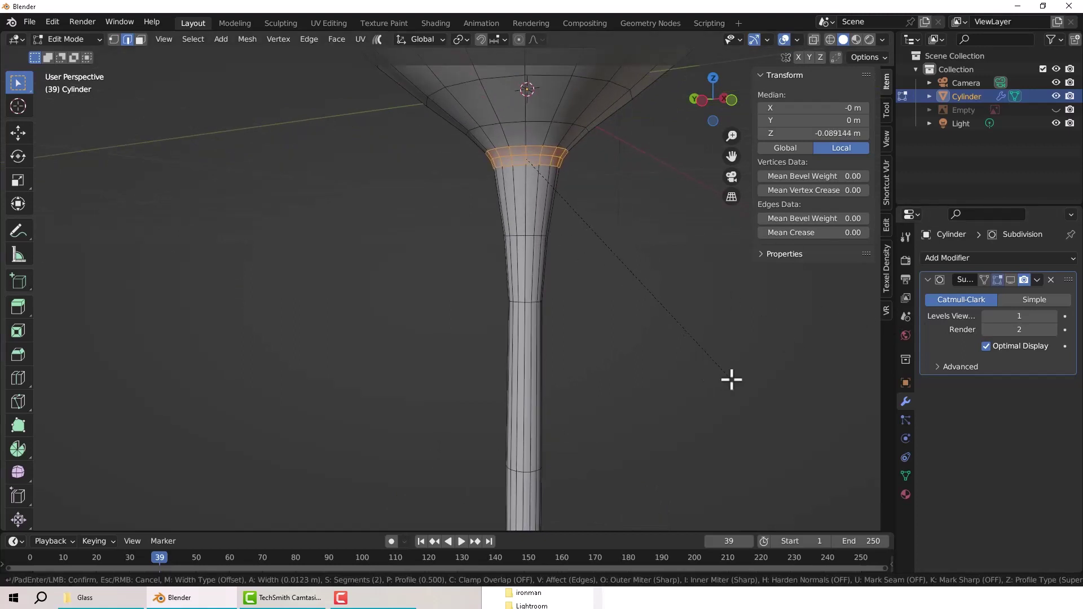
{"action": "left_click", "coordinate": [729, 380]}
Step: Deselect everything and show the subdivision smoothing in Edit Mode again
{"action": "scroll", "coordinate": [649, 395], "scroll_direction": "down", "scroll_amount": 3}
{"action": "scroll", "coordinate": [610, 405], "scroll_direction": "down", "scroll_amount": 4}
{"action": "middle_click_drag", "start_coordinate": [626, 418], "coordinate": [643, 425]}
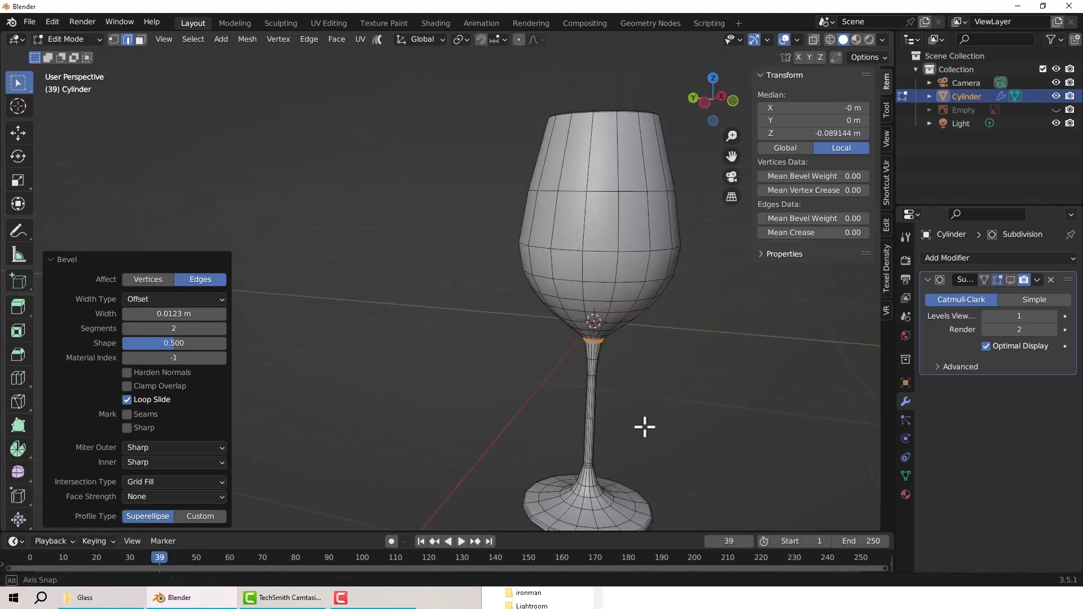
{"action": "key", "text": "alt+a"}
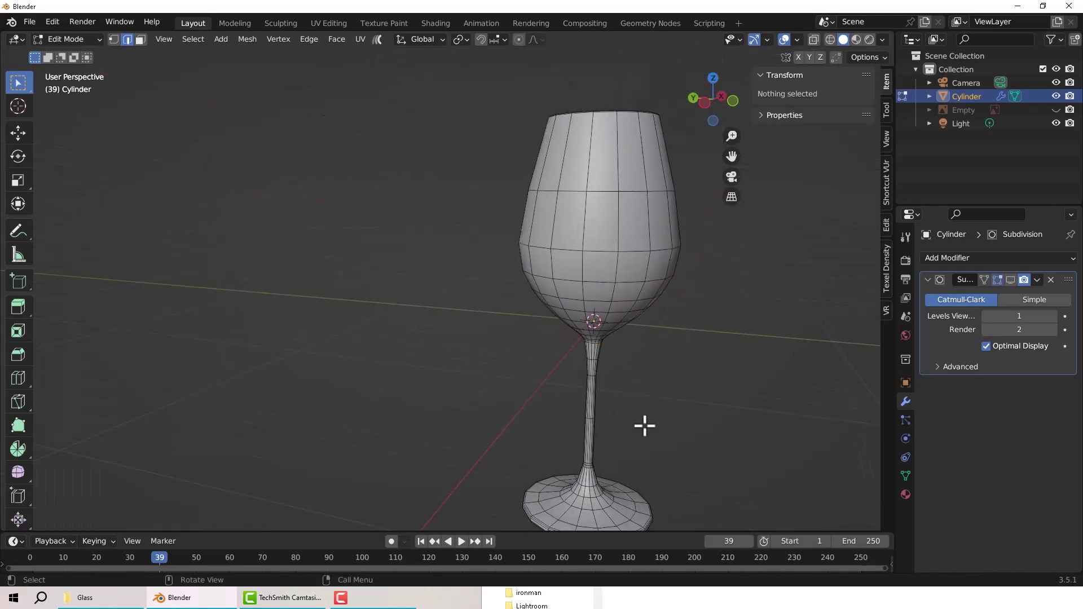
{"action": "left_click", "coordinate": [1011, 280]}
{"action": "middle_click_drag", "start_coordinate": [696, 413], "coordinate": [374, 389]}
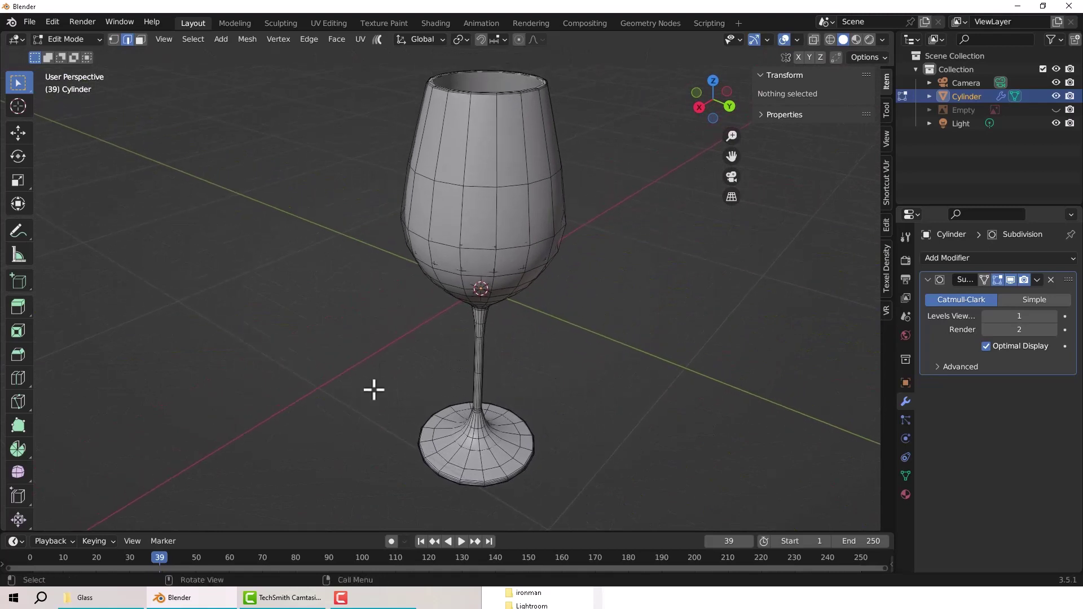